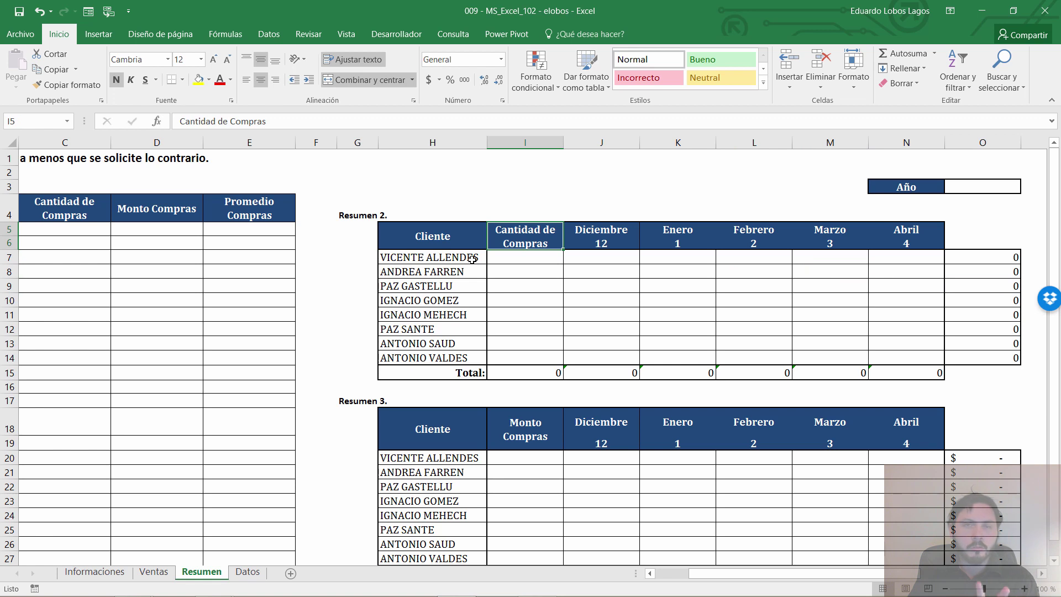
Examine the client rows, month headers and purchase measures of Resumen 2, Resumen 3 and Resumen 4 on the Resumen sheet.
drag(475, 261, 462, 338)
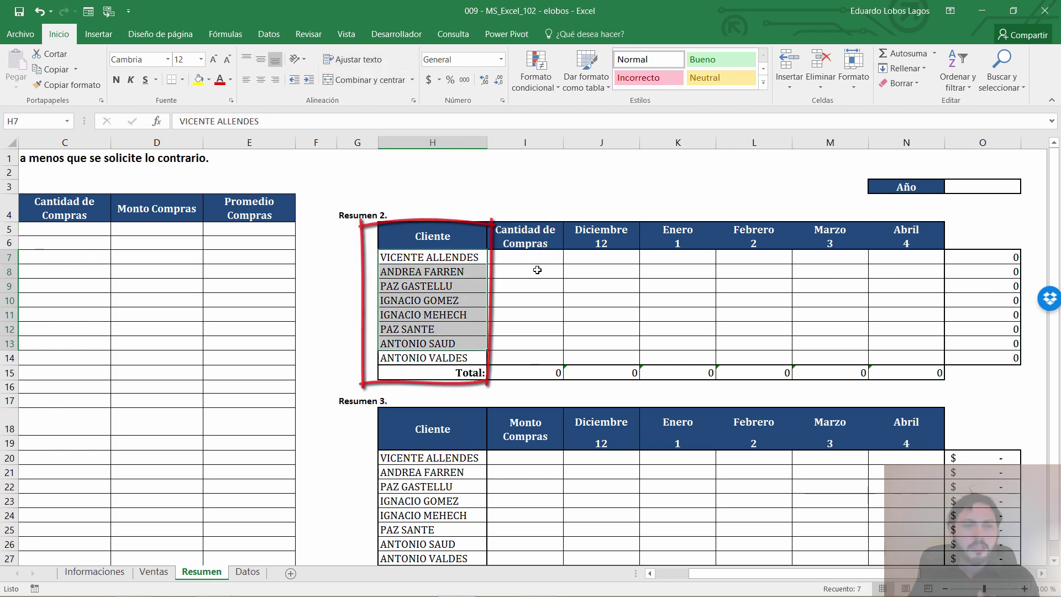
drag(586, 244, 924, 244)
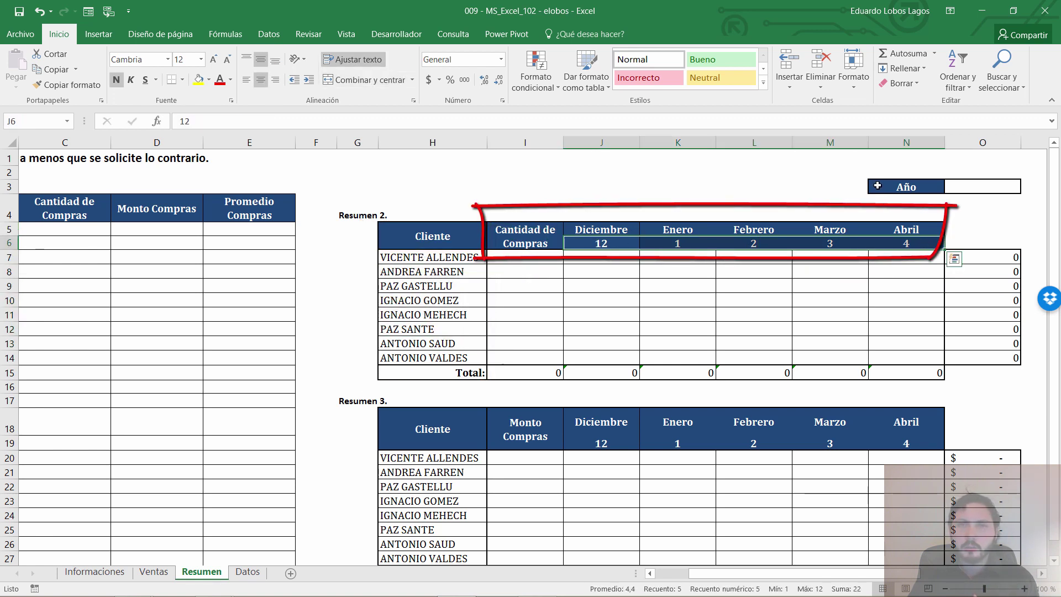
scroll(568, 304, down, 2)
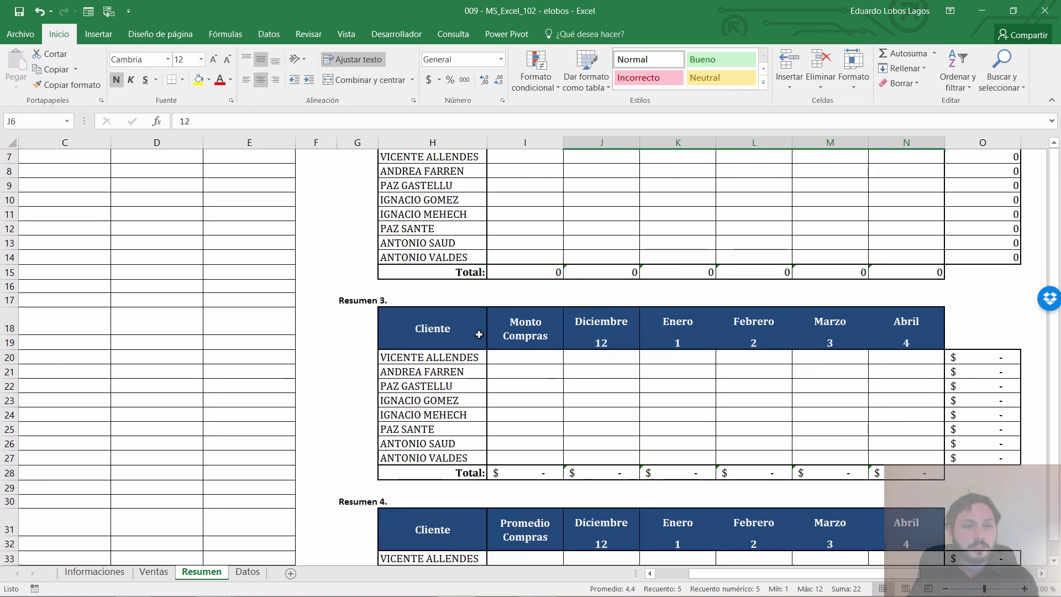
click(520, 329)
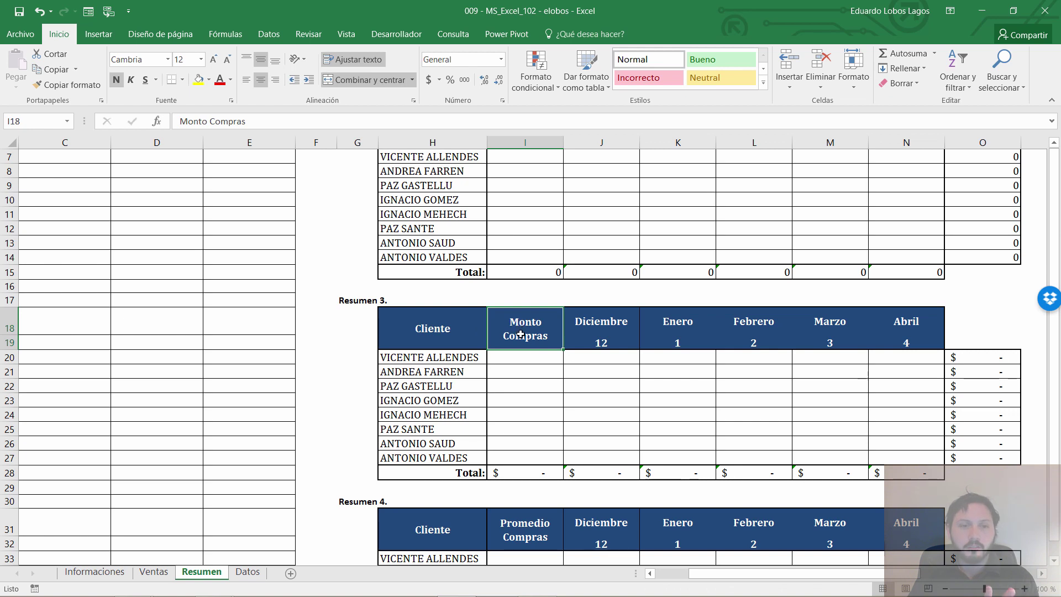
scroll(521, 335, down, 5)
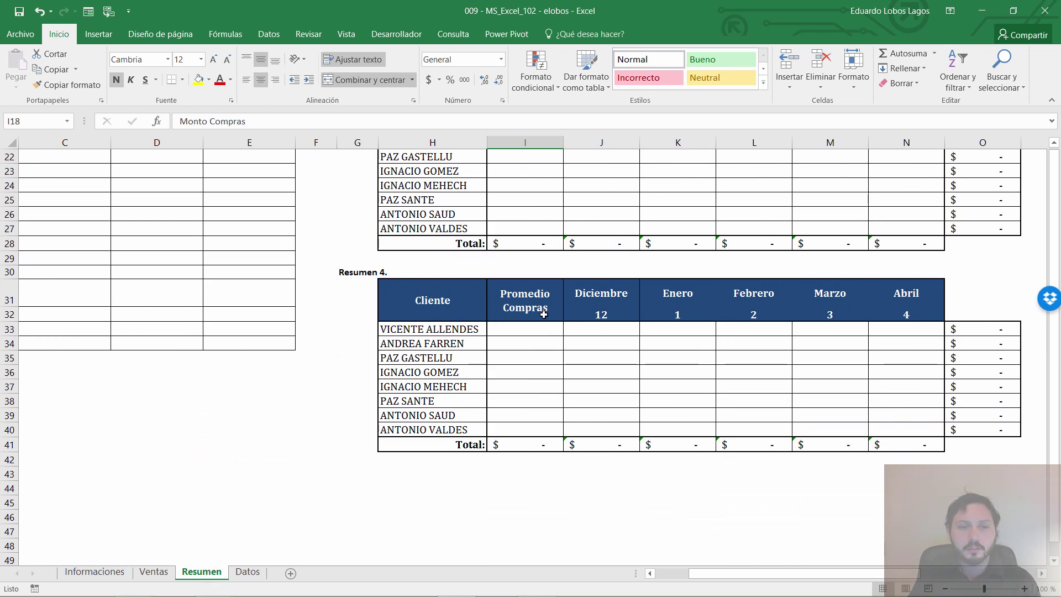
scroll(594, 327, up, 7)
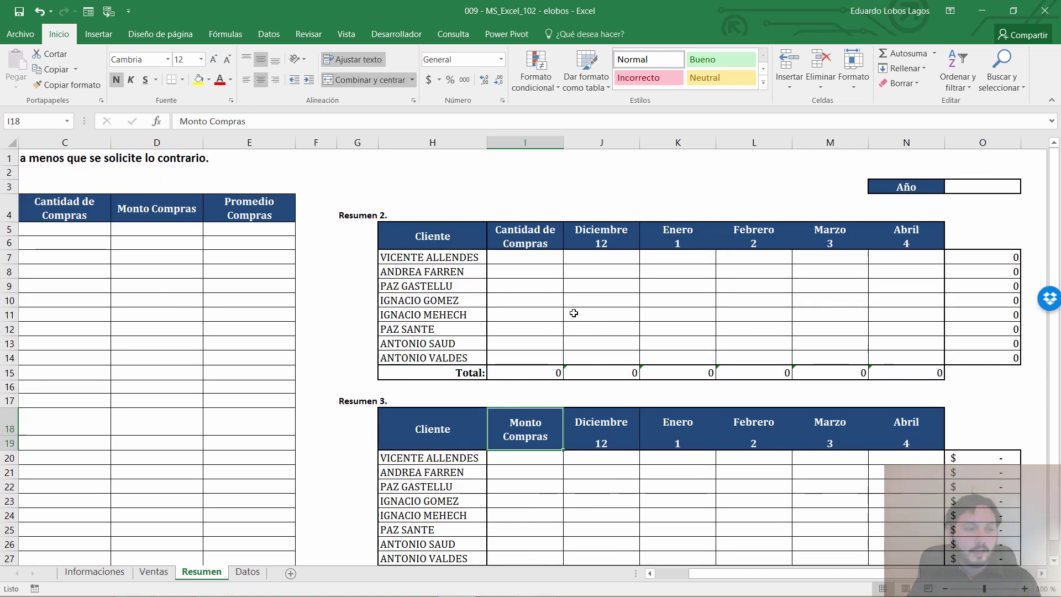
On the Ventas sheet, format all values in the Fecha Compra and Fecha Ingreso Producto columns as Fecha corta.
click(157, 574)
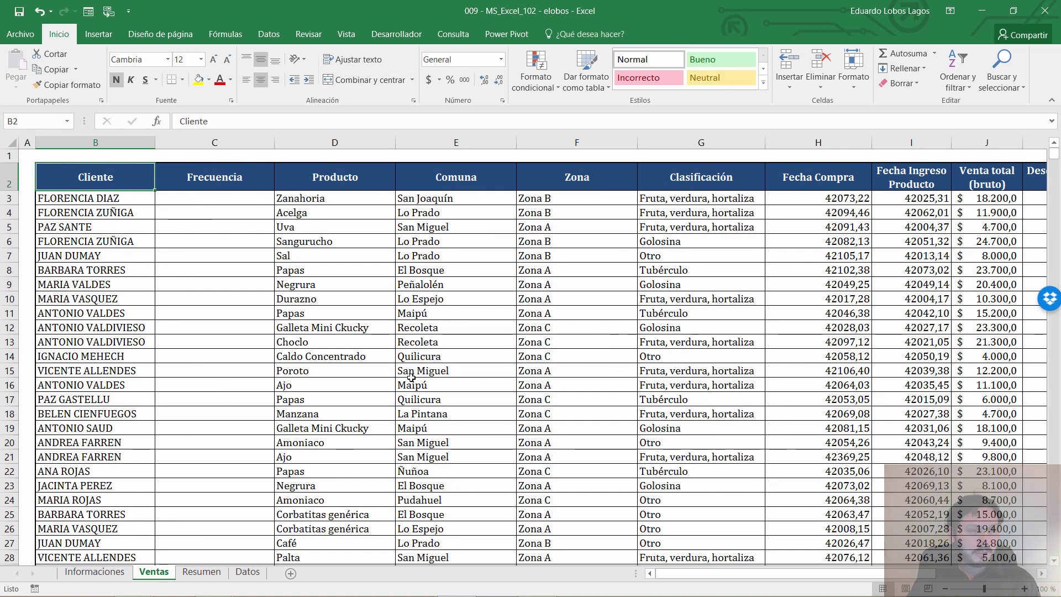
click(824, 185)
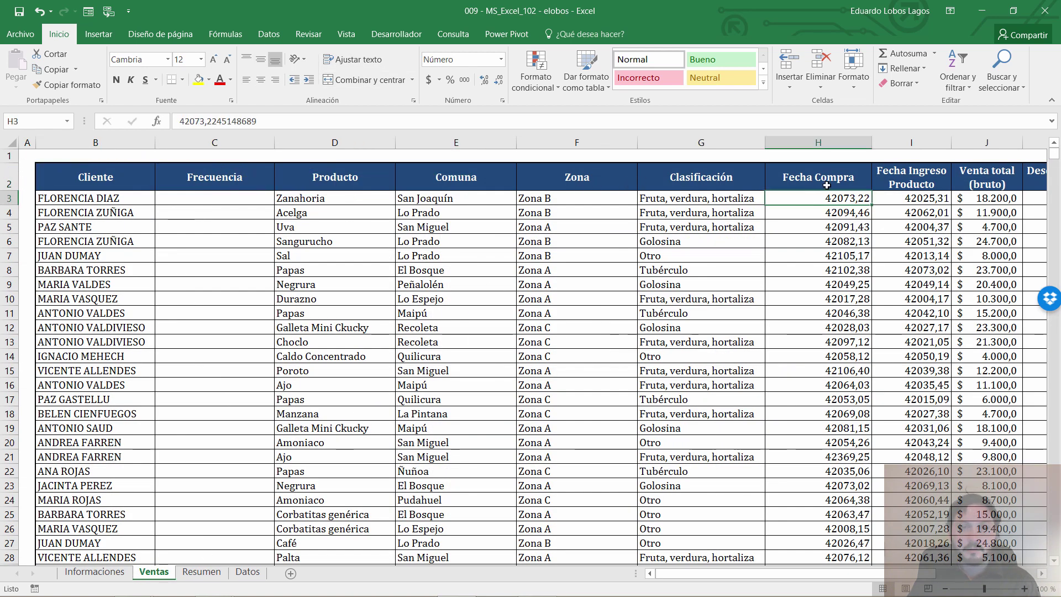
drag(846, 176, 909, 181)
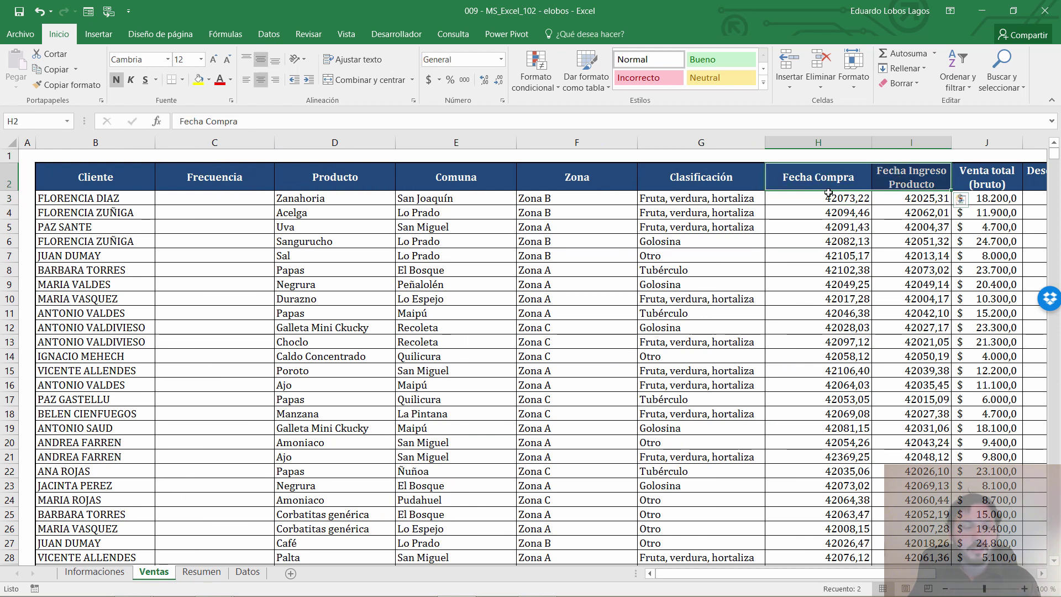
click(912, 198)
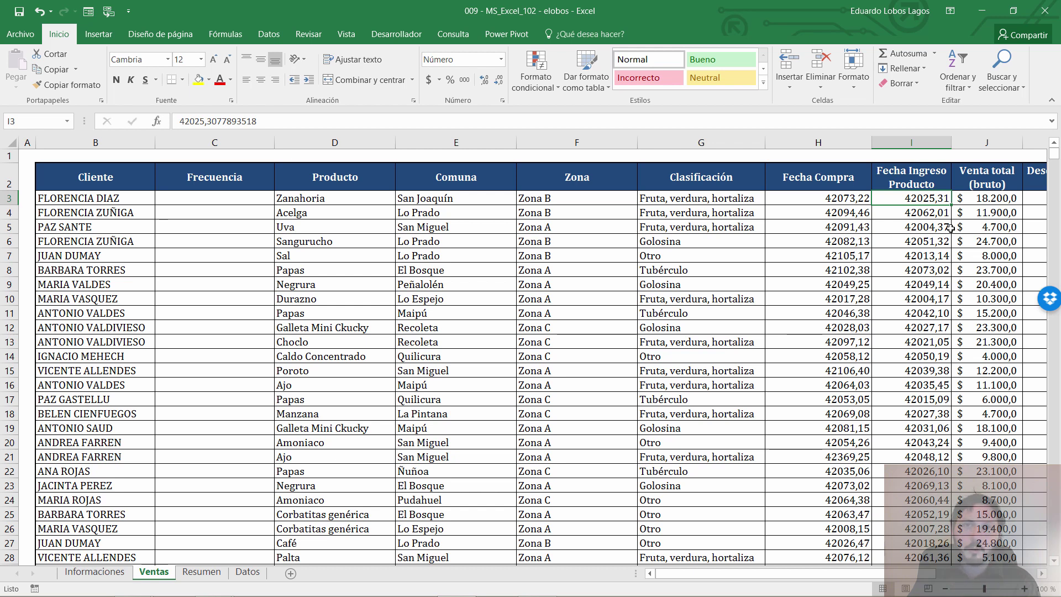
key(shift+Left)
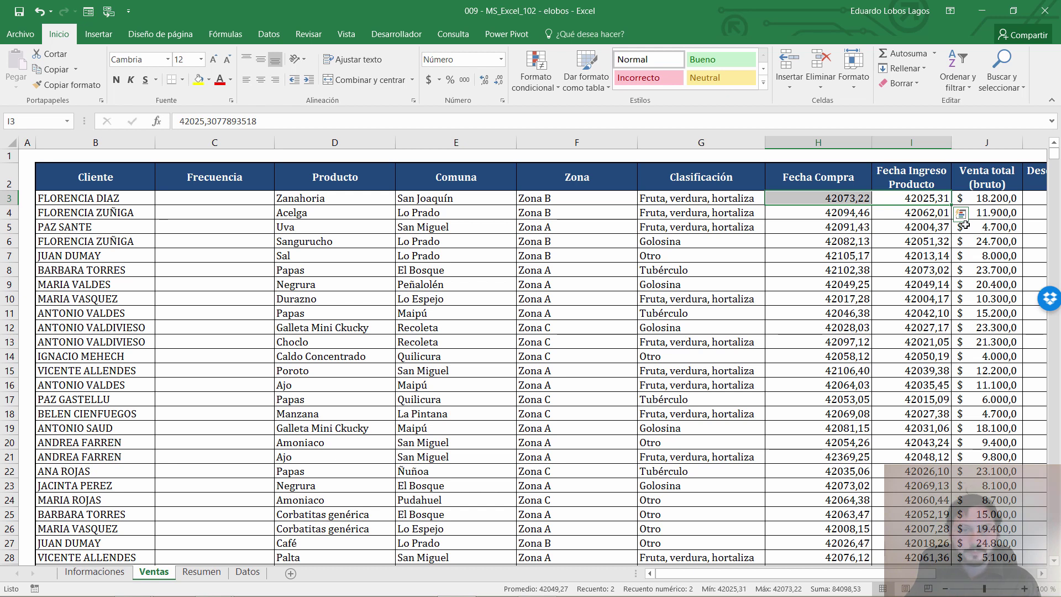
key(ctrl+shift+Down)
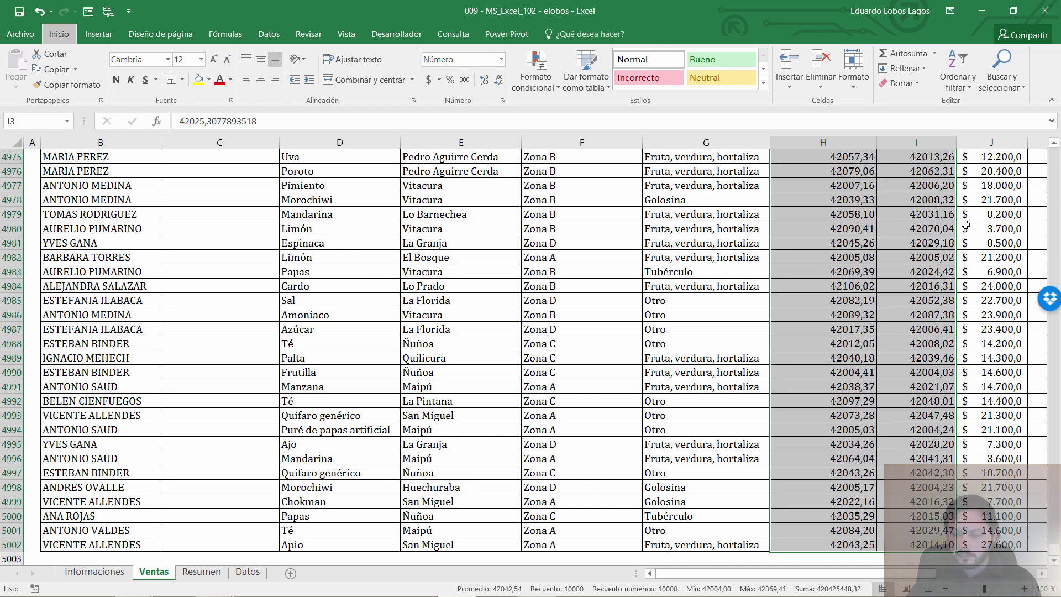
key(alt)
key(r)
key(f)
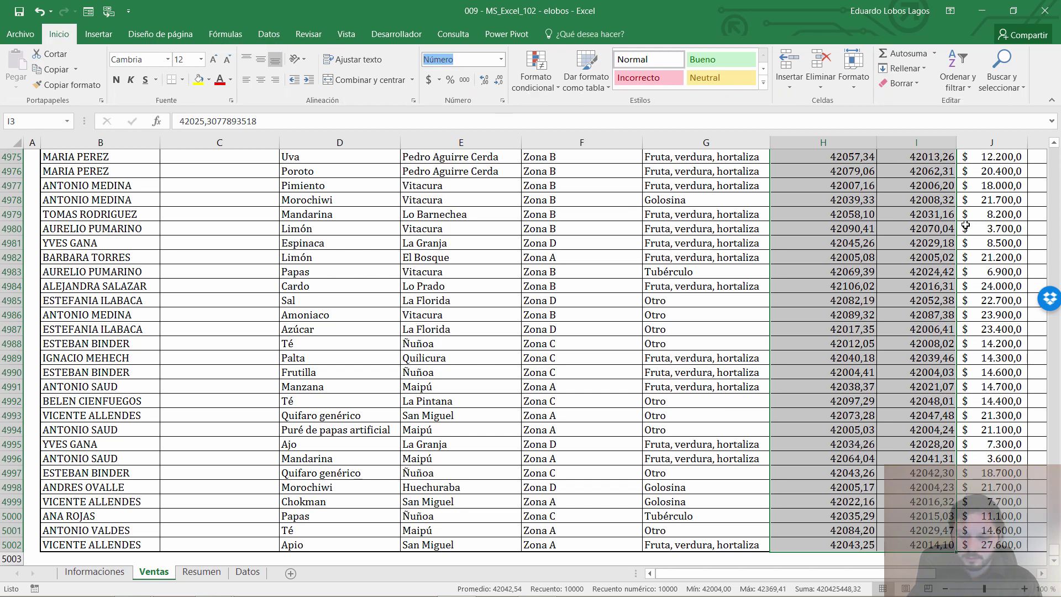
key(Down)
key(Down)
key(Down)
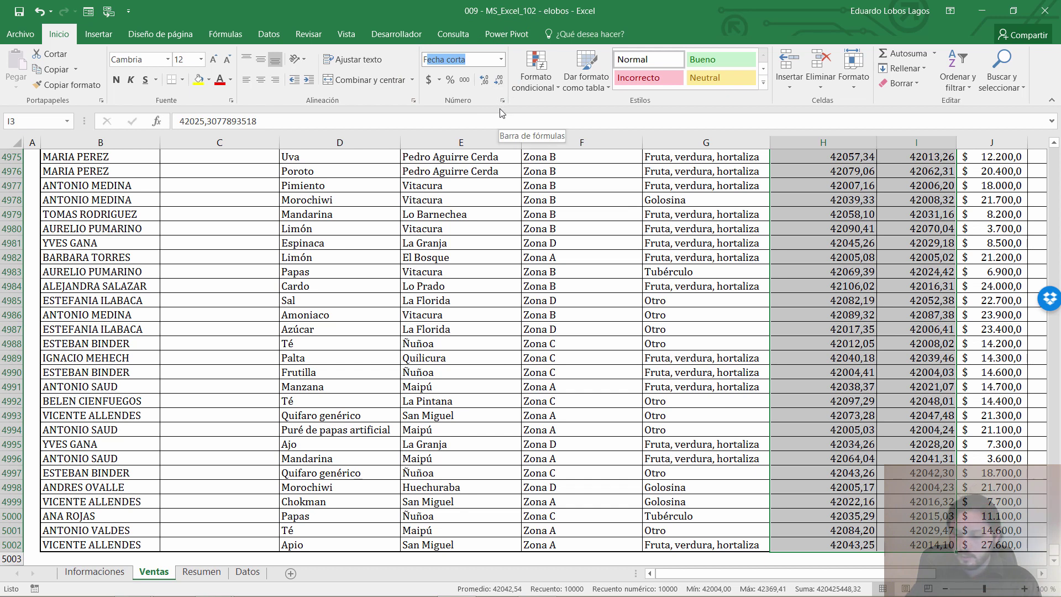
key(Return)
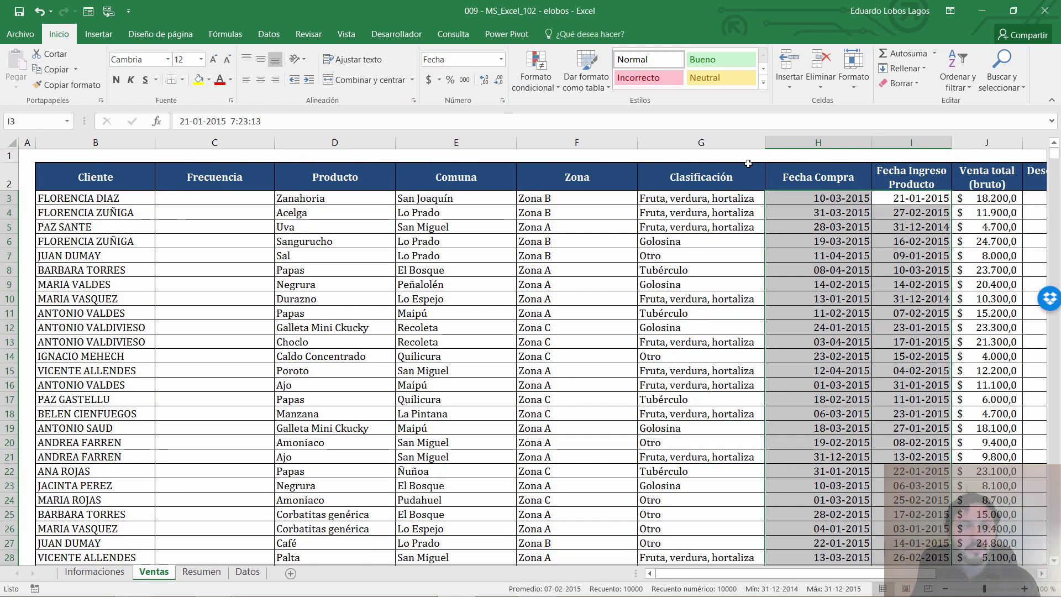
click(856, 197)
click(855, 198)
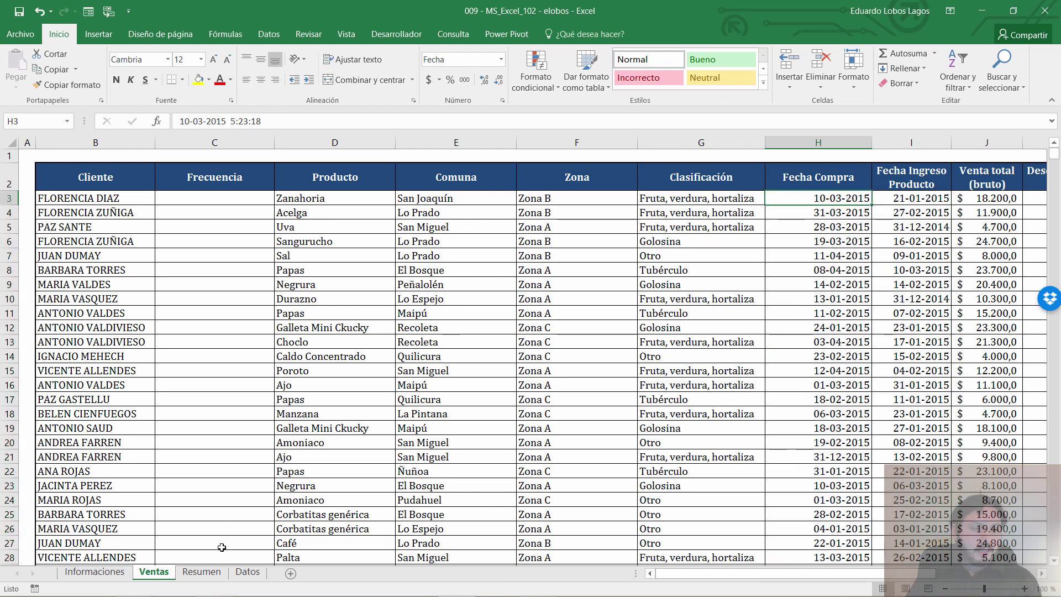
Enter 2014 as the Año in cell O3 of the Resumen sheet.
click(201, 572)
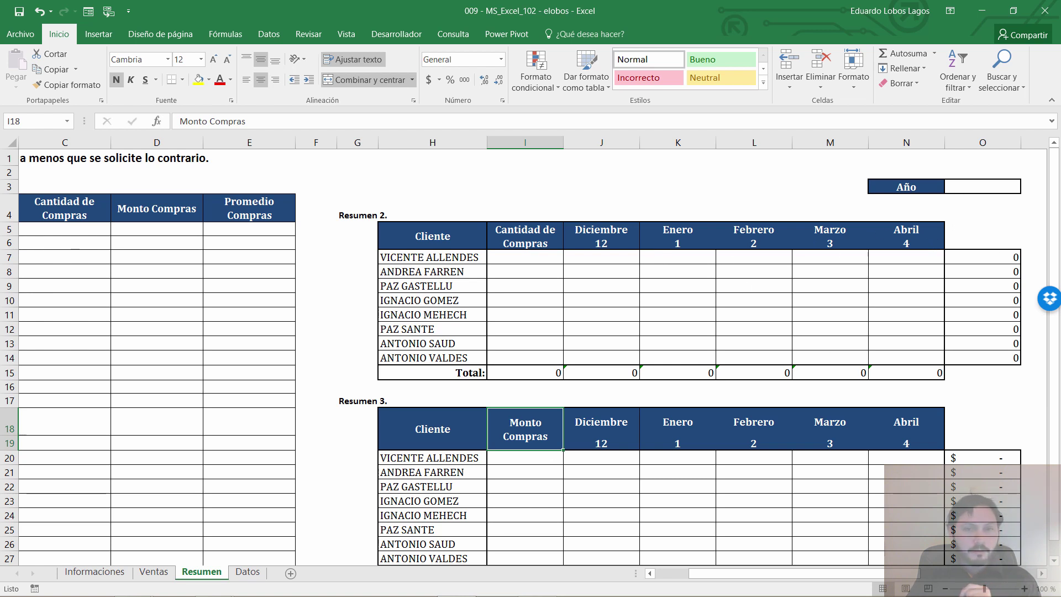
click(971, 194)
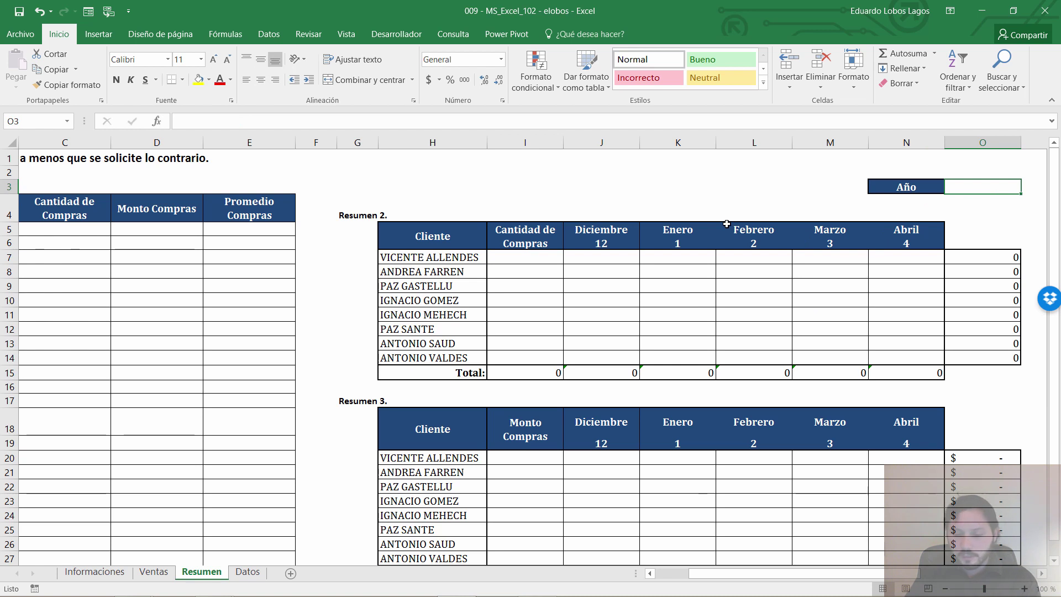
text(2014)
key(Return)
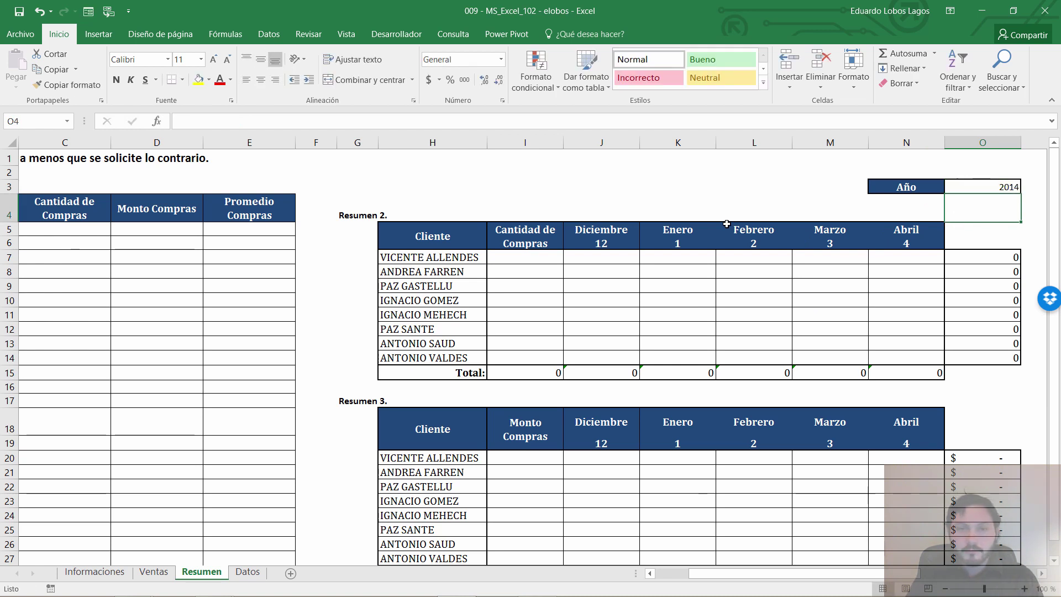
On the Ventas sheet, insert two blank columns between Fecha Compra and Fecha Ingreso Producto.
click(557, 255)
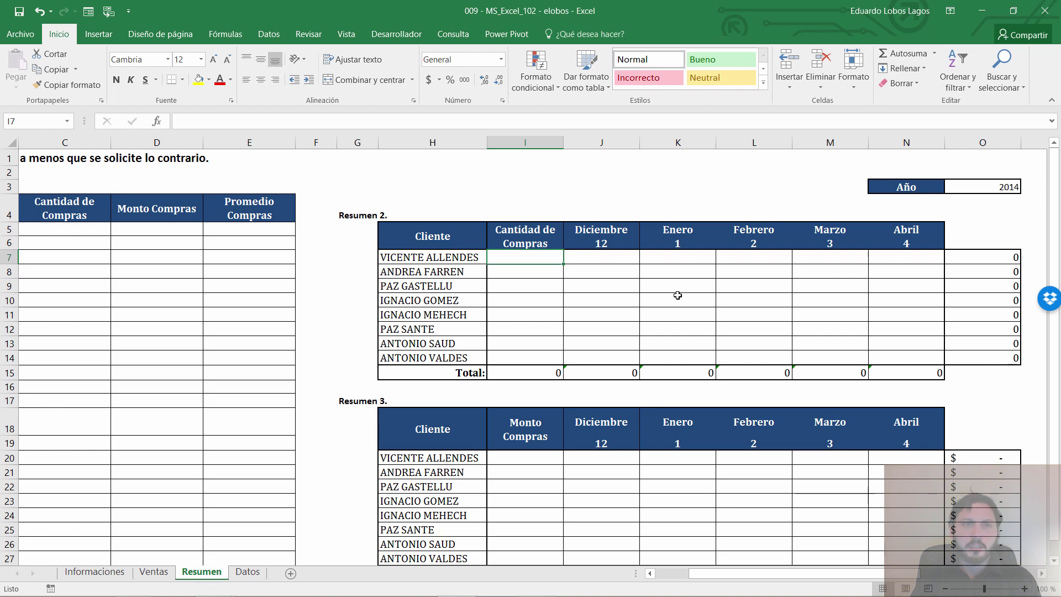
click(157, 573)
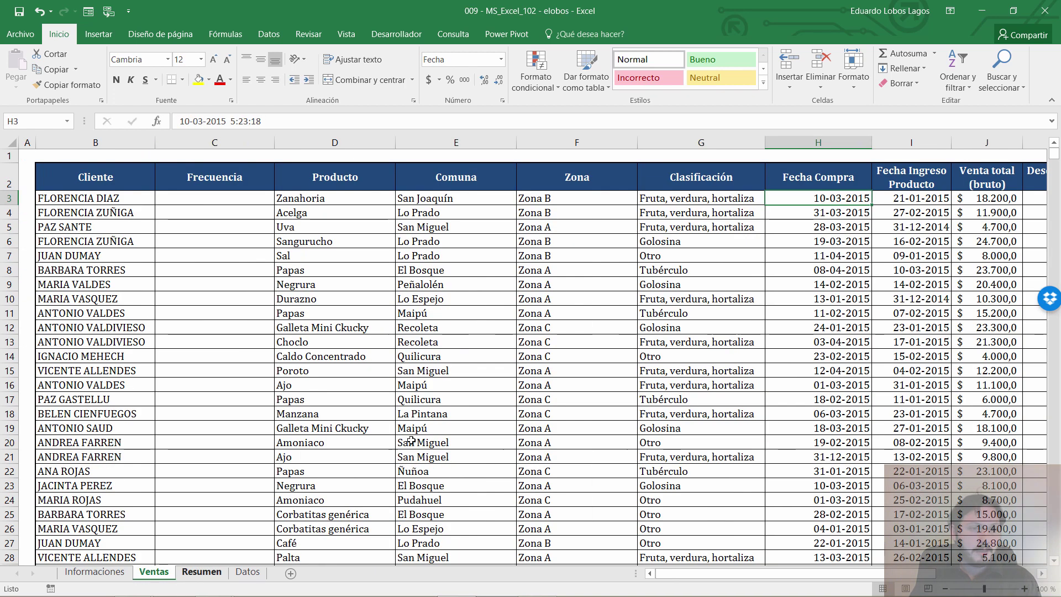
drag(855, 171, 856, 211)
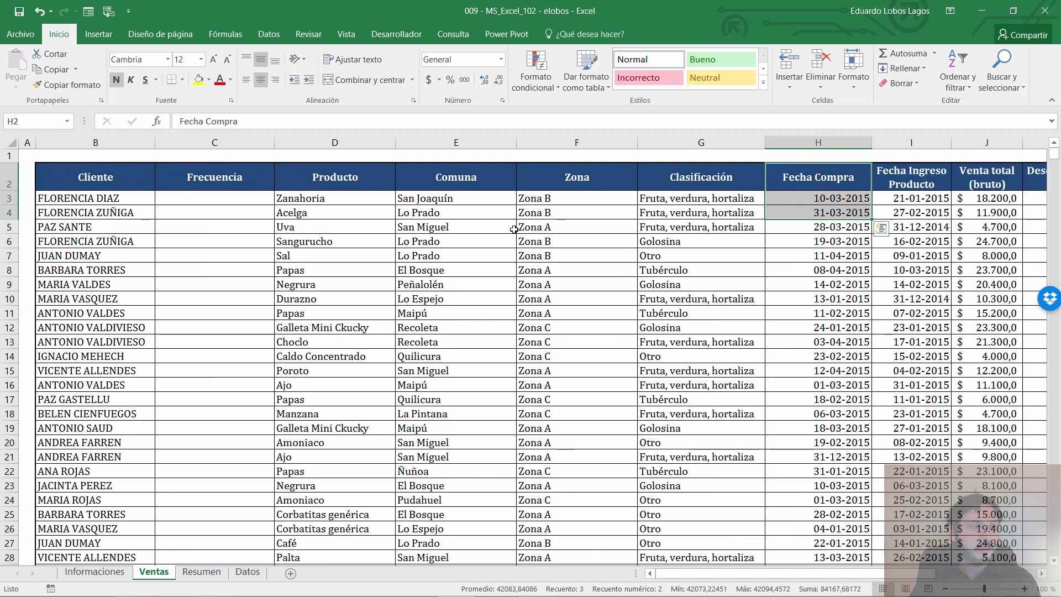
click(829, 198)
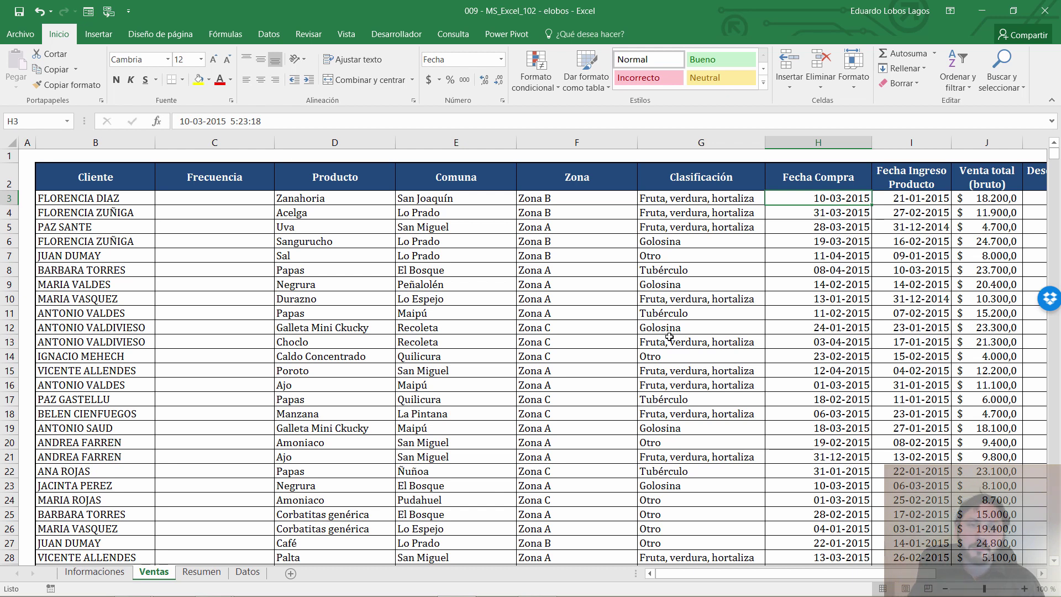
key(Right)
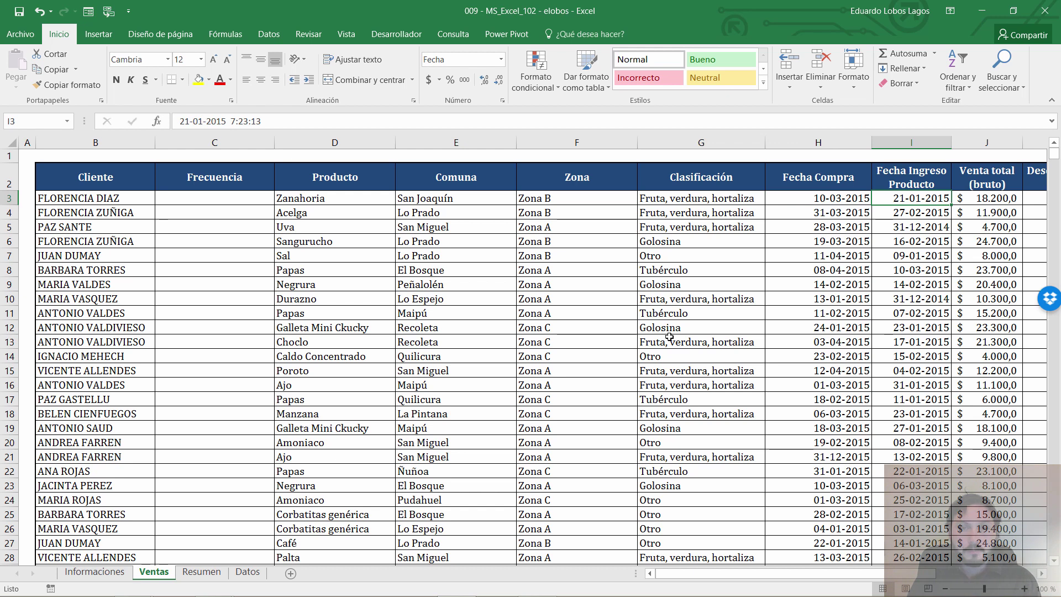
key(ctrl+space)
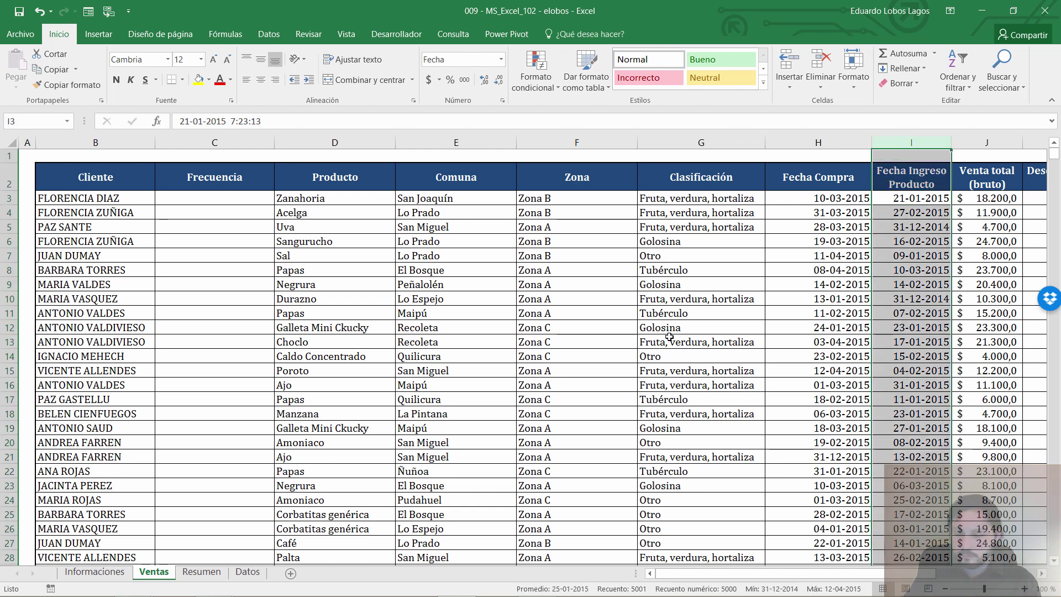
key(shift+Right)
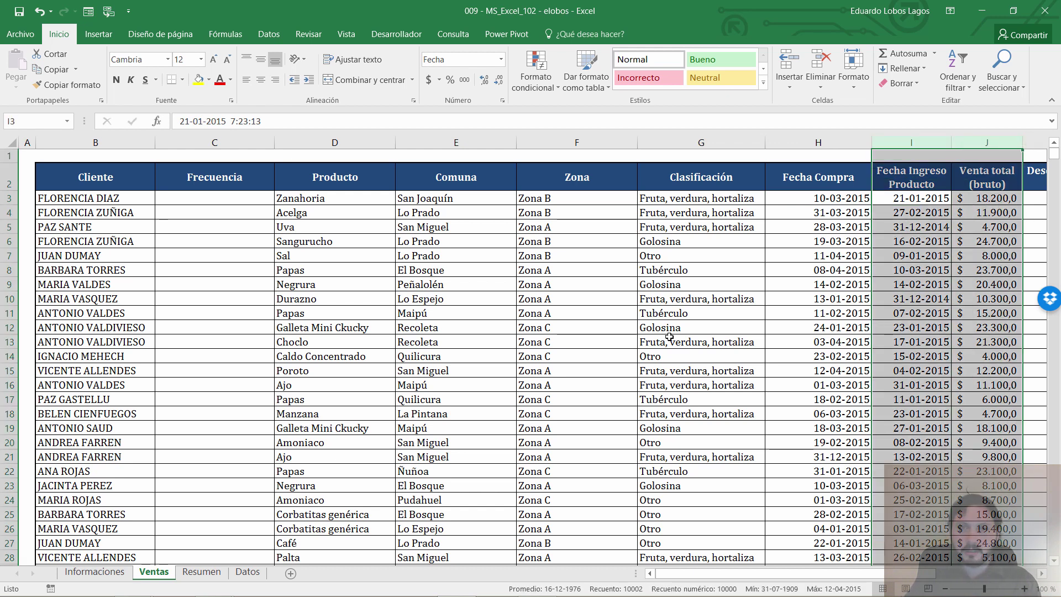
key(ctrl+plus)
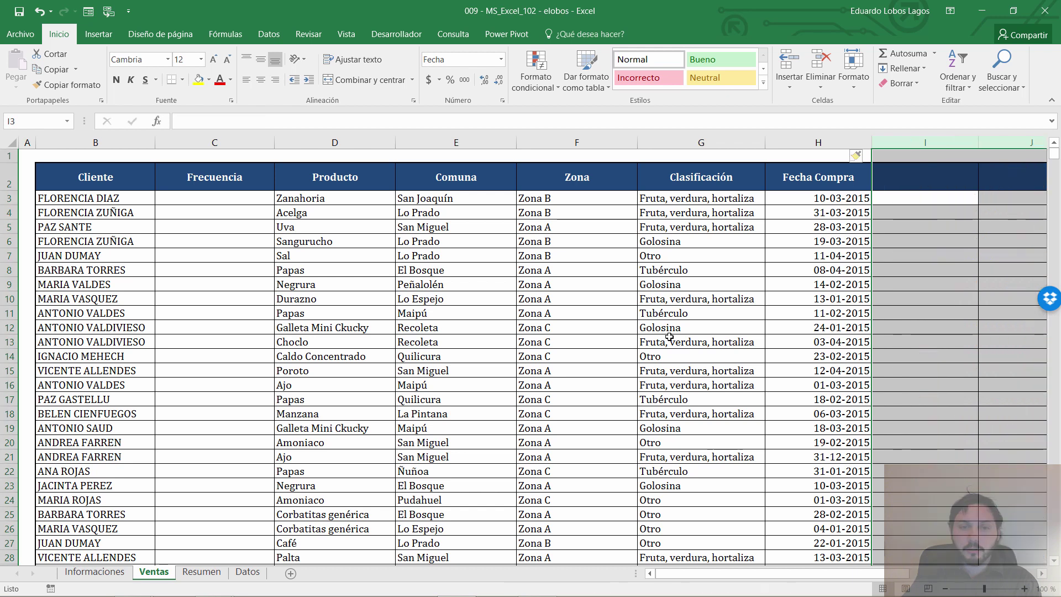
Title the two new columns Mes in I2 and Año in J2.
key(Up)
key(Right)
key(Left)
text(Mes)
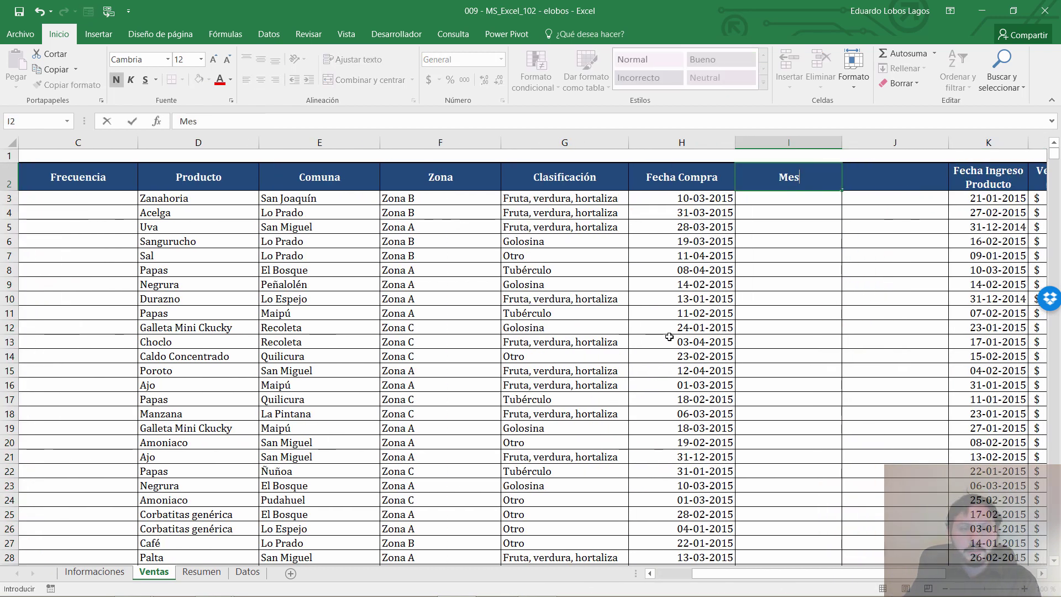
key(Tab)
text(Año)
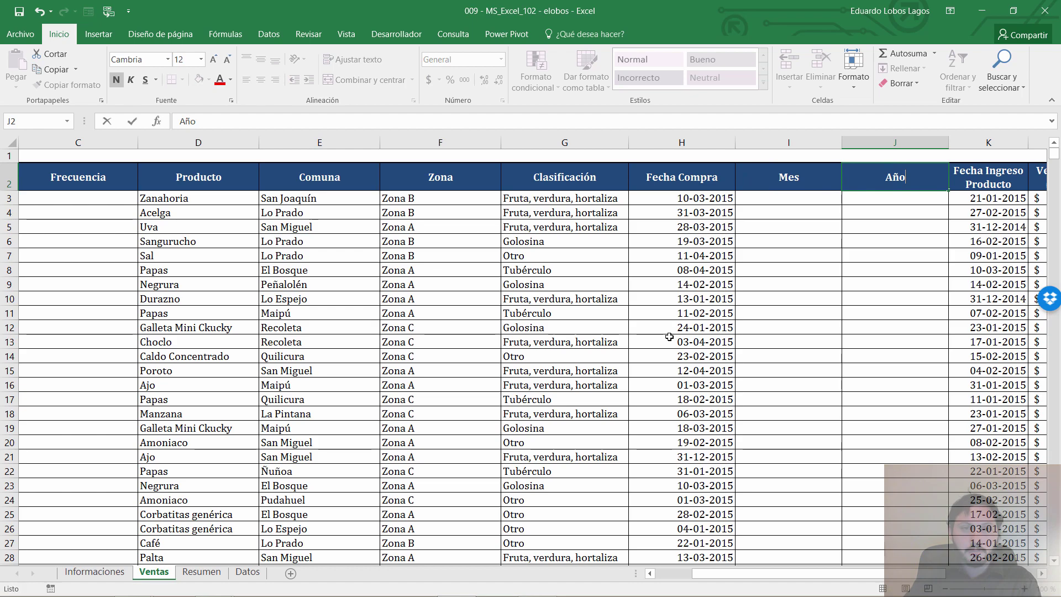
key(Return)
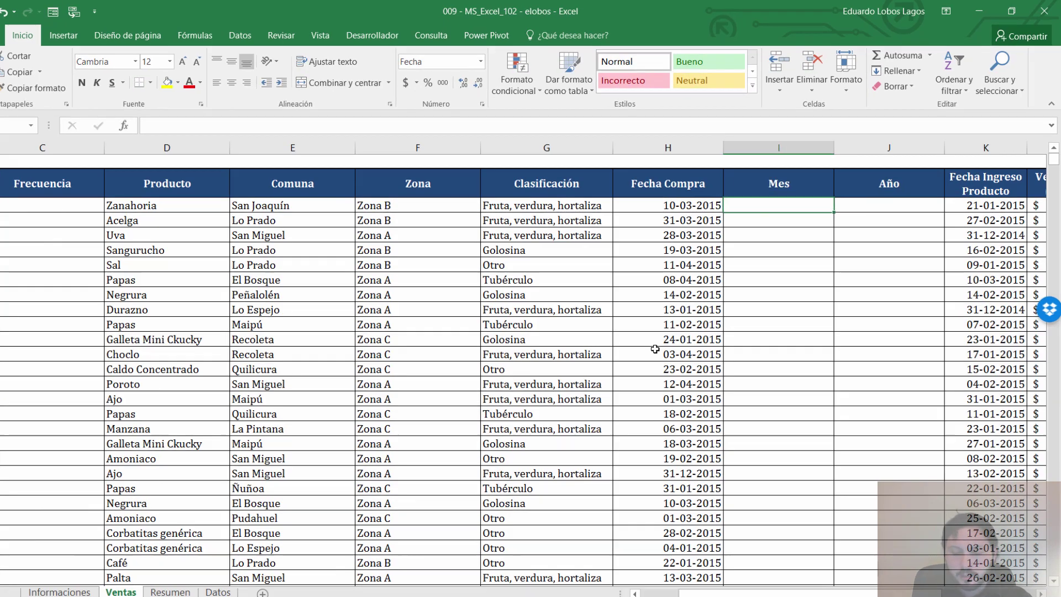
Enter the formula =MES(H3) in cell I3 to extract the month from the purchase date.
text(=mes)
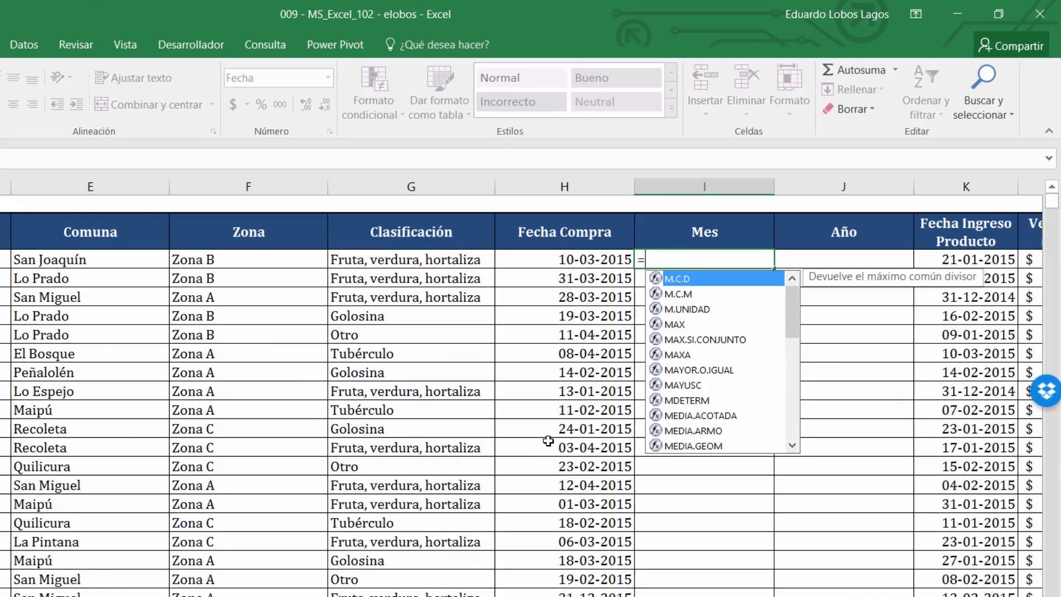
key(Tab)
key(Left)
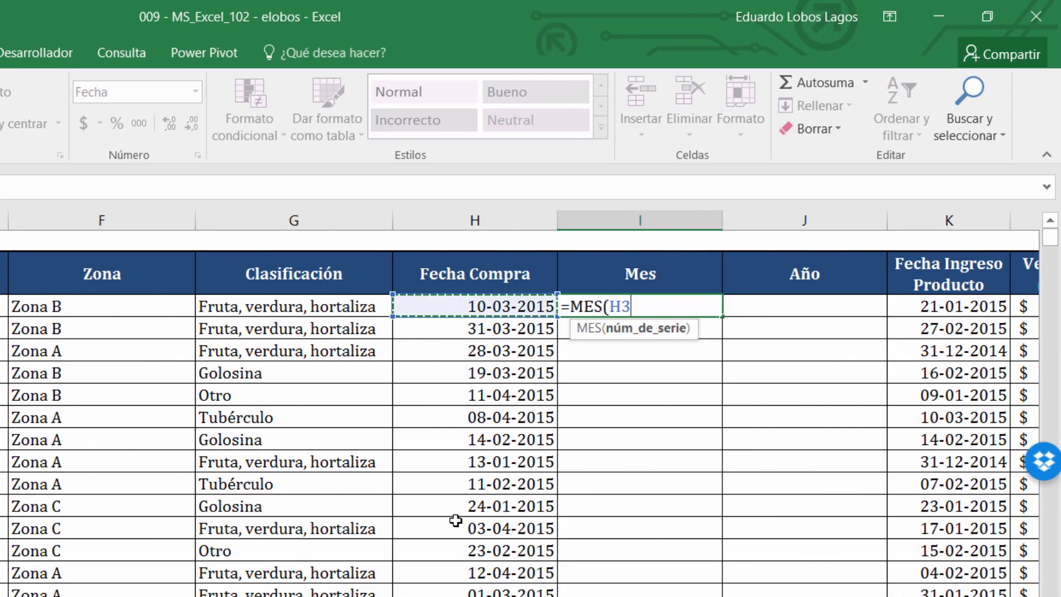
text())
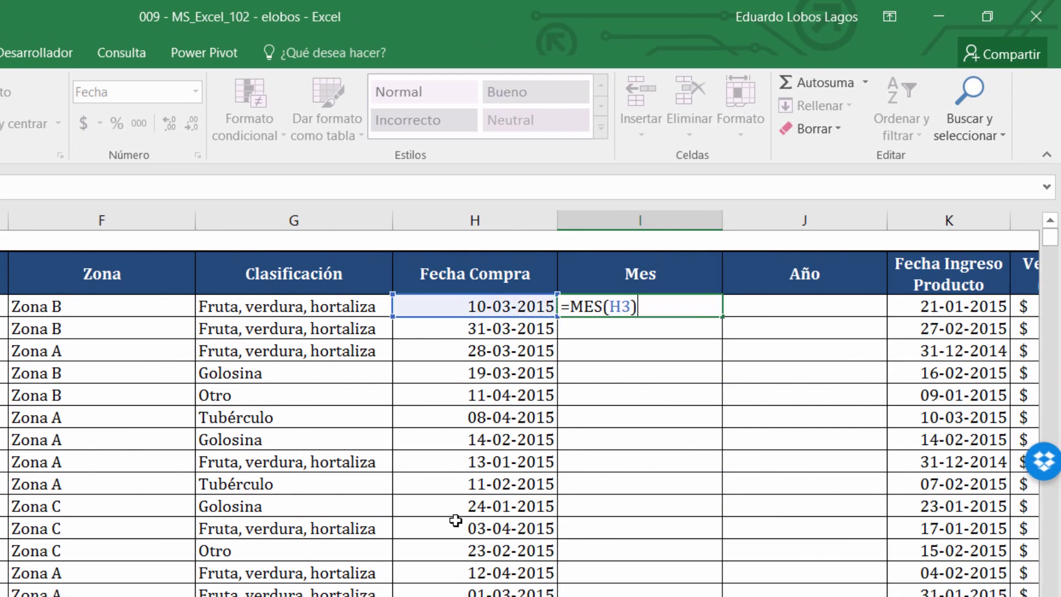
key(Tab)
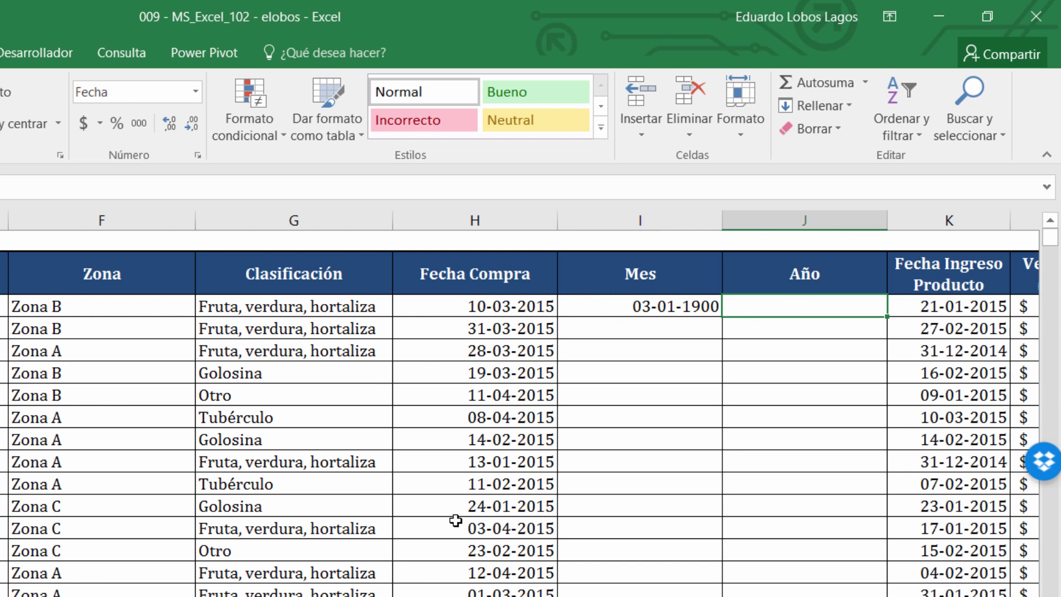
Enter the formula =AÑO(H3) in cell J3 to extract the year from the purchase date.
text(=añ)
key(Tab)
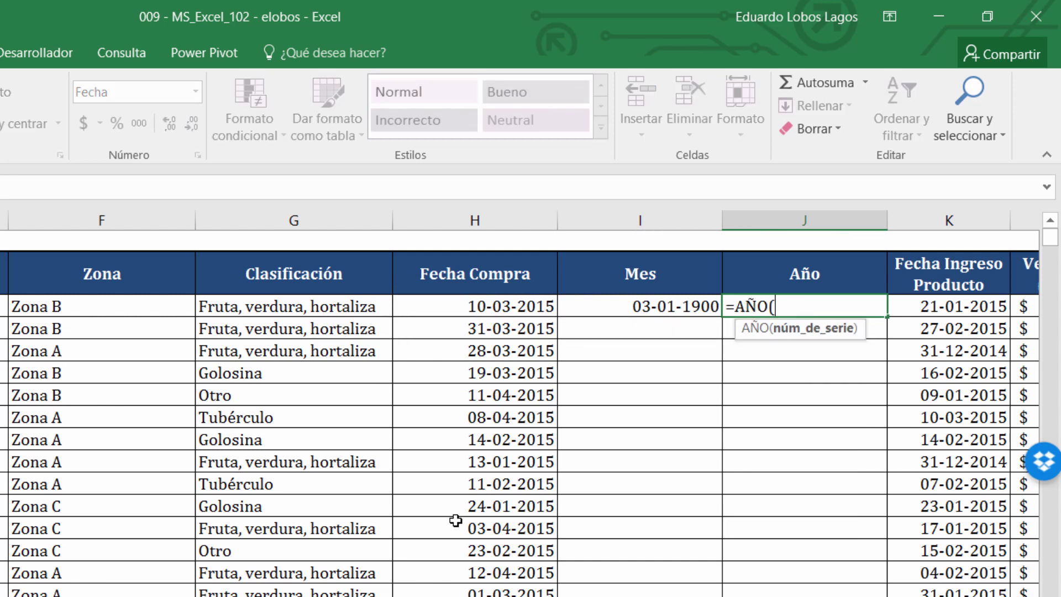
key(Left)
key(Left)
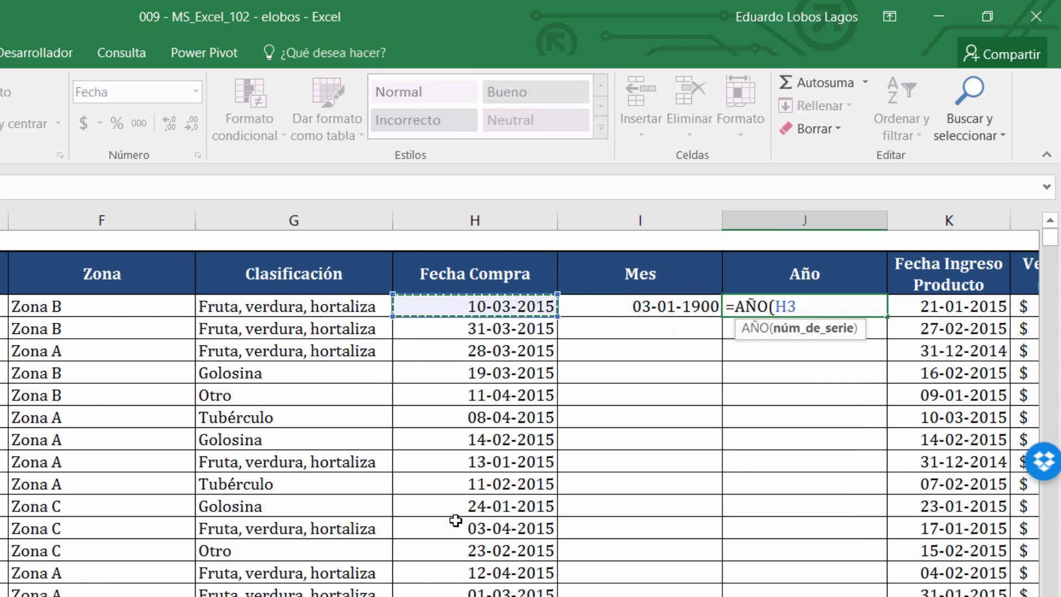
key(Return)
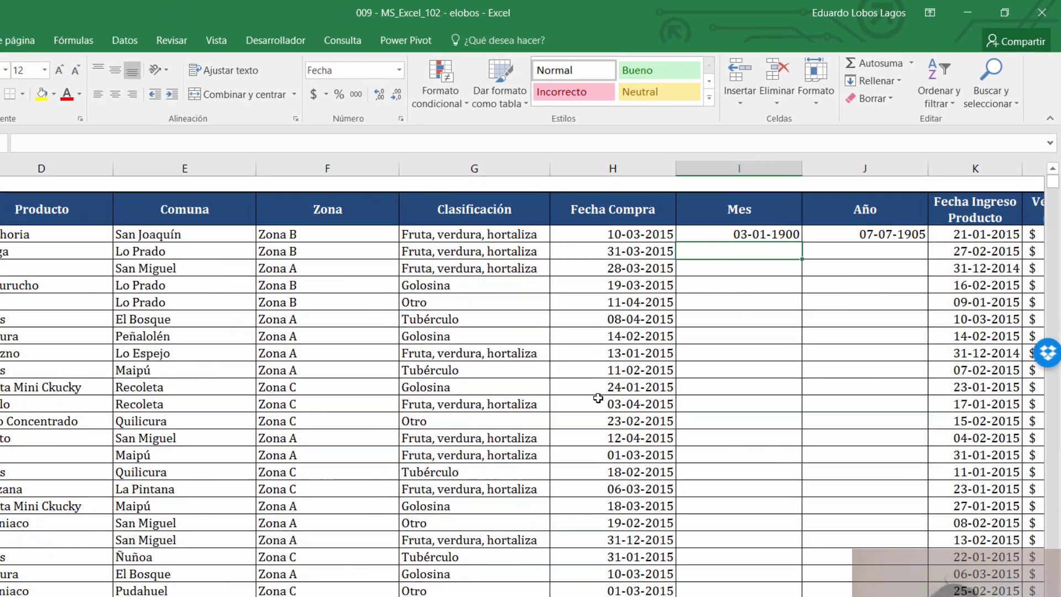
Fill the Mes and Año formulas from I3:J3 down through row 5002 of the Ventas sheet.
key(Up)
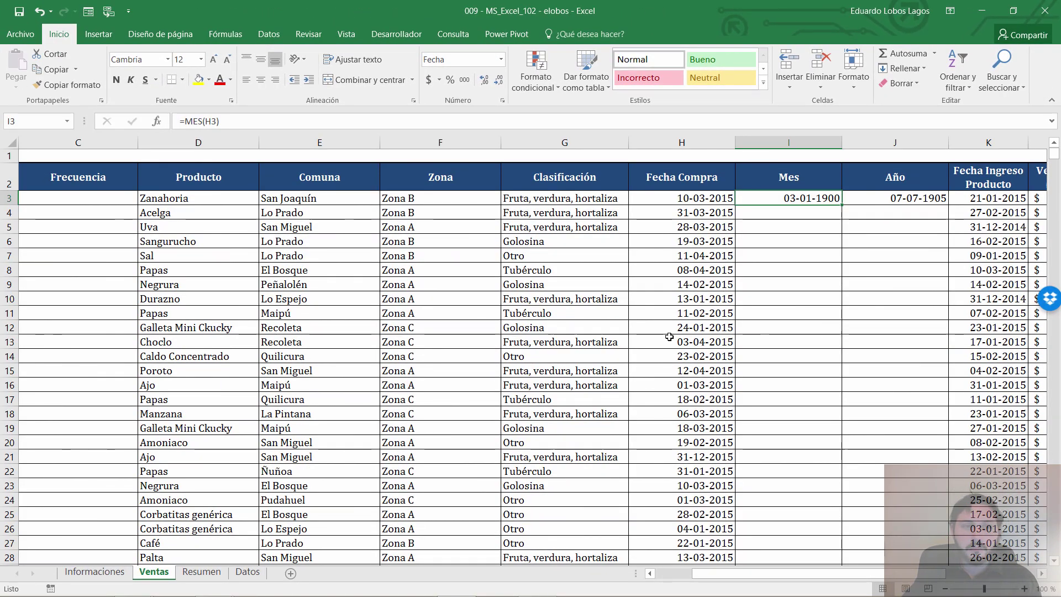
key(Left)
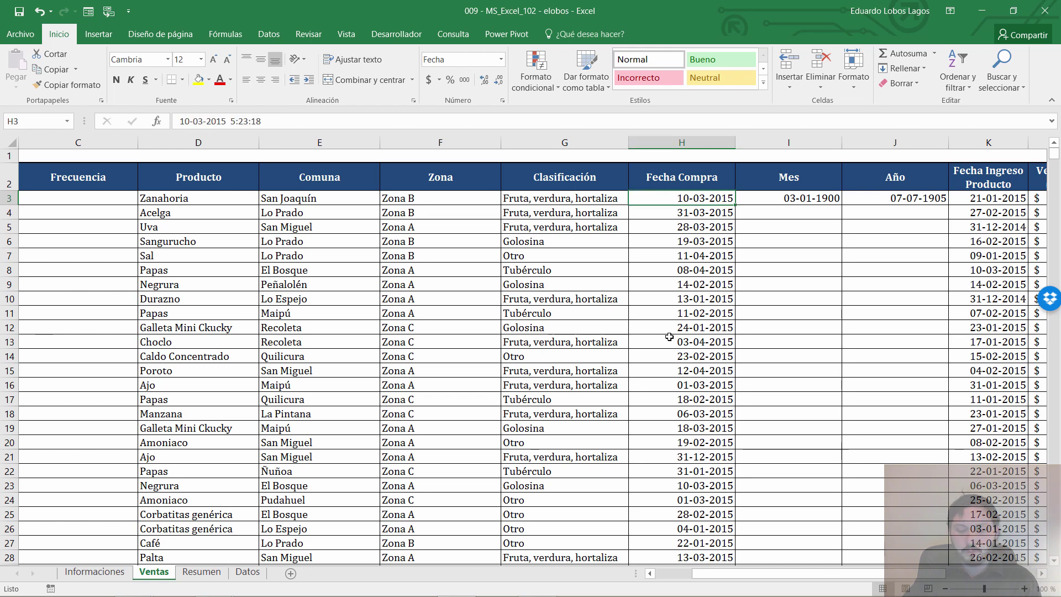
key(ctrl+Down)
key(Right)
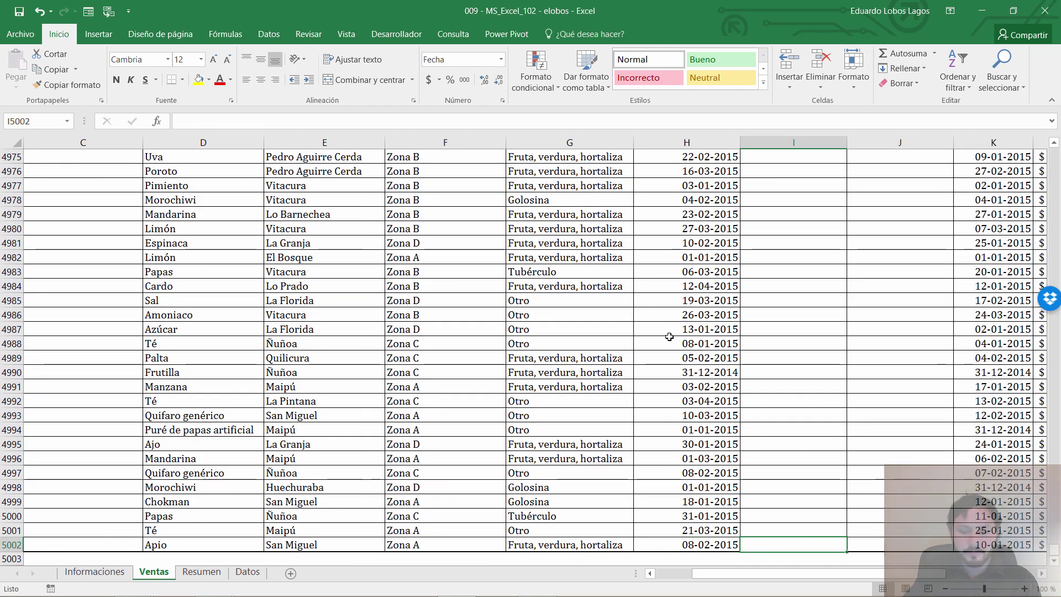
key(shift+Right)
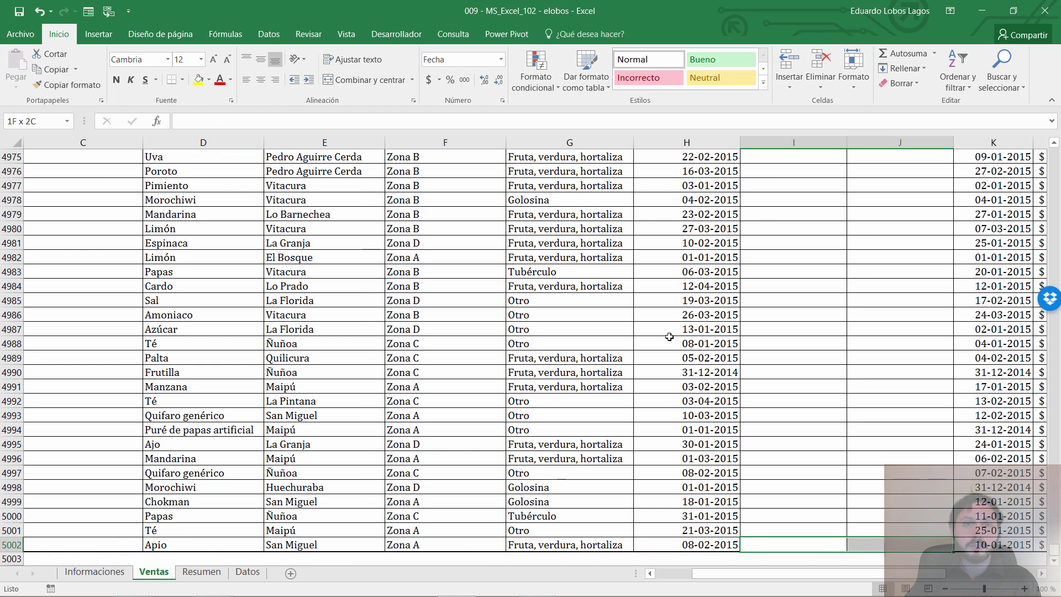
key(ctrl+shift+Up)
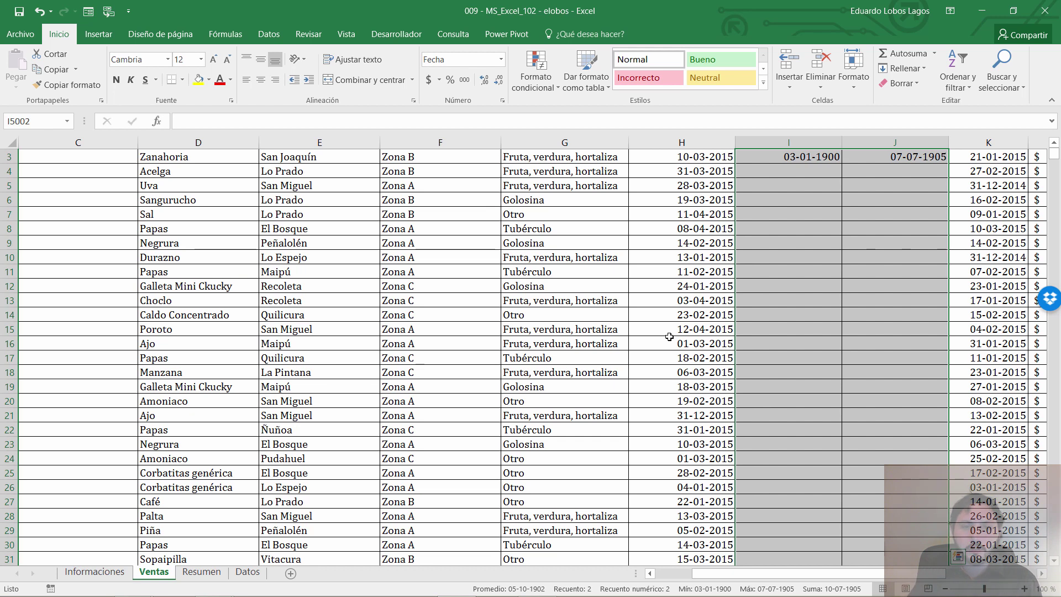
key(ctrl+j)
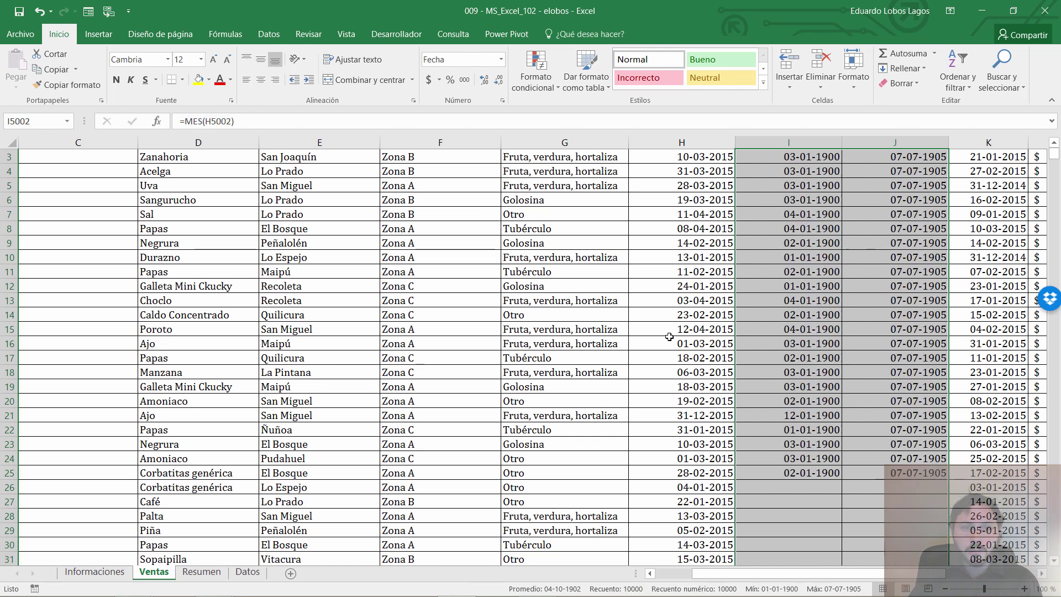
Set the number format of the filled Mes and Año cells, I3:J5002, to General.
key(alt)
text(o)
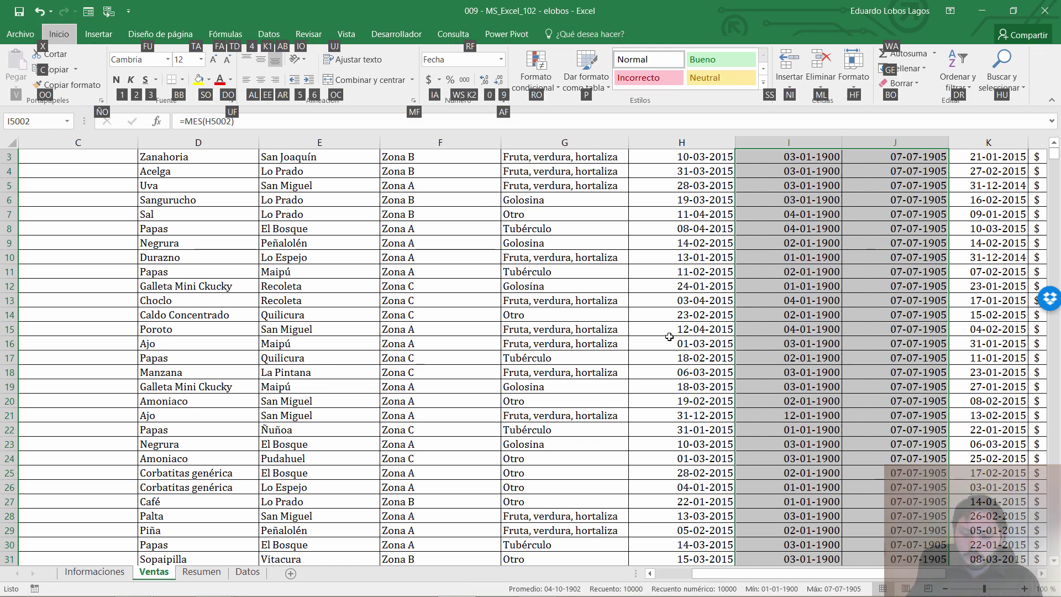
text(n)
text(g)
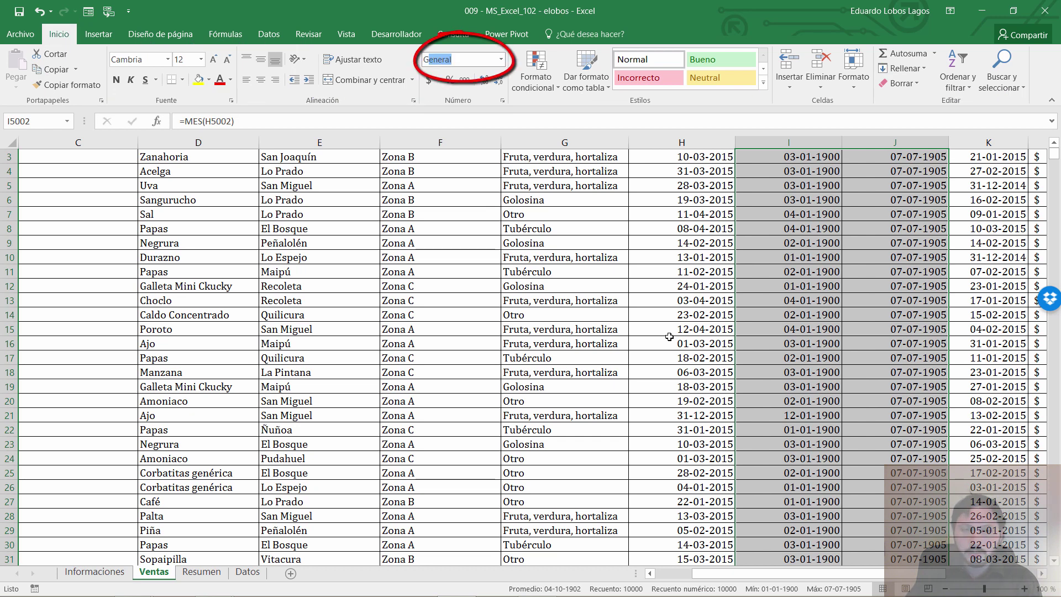
key(Return)
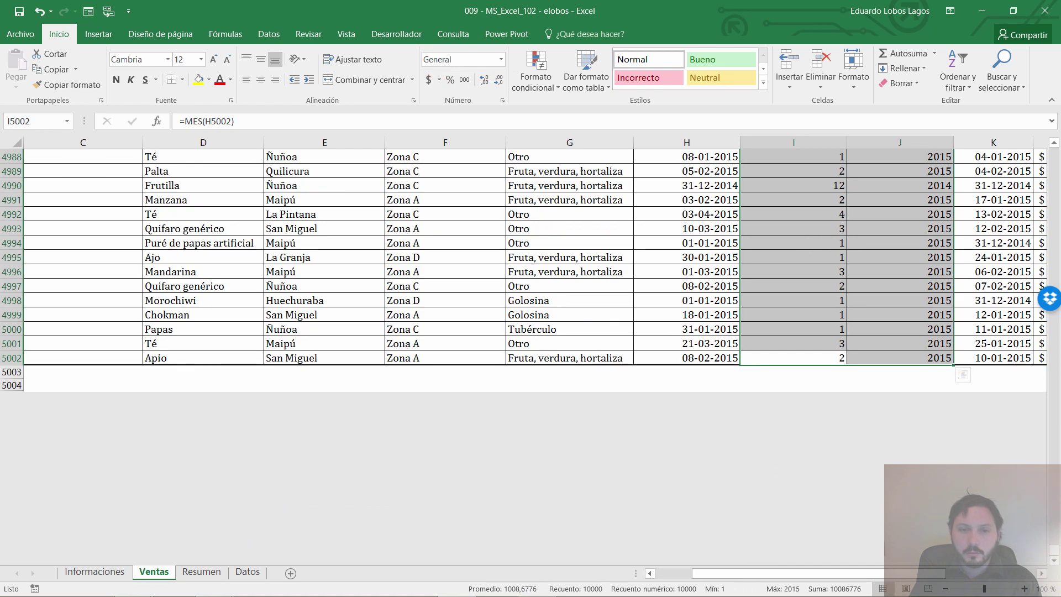
drag(1055, 550, 861, 206)
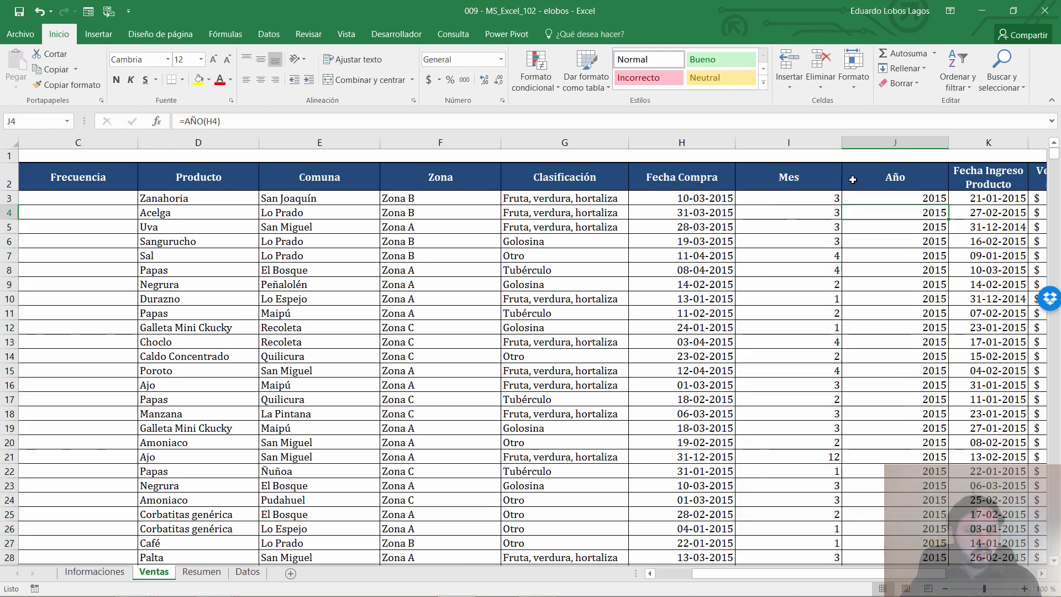
On the Resumen sheet, start a CONTAR.SI.CONJUNTO formula for the Cantidad de Compras cells I7:I14 in Resumen 2.
key(ctrl+Page_Down)
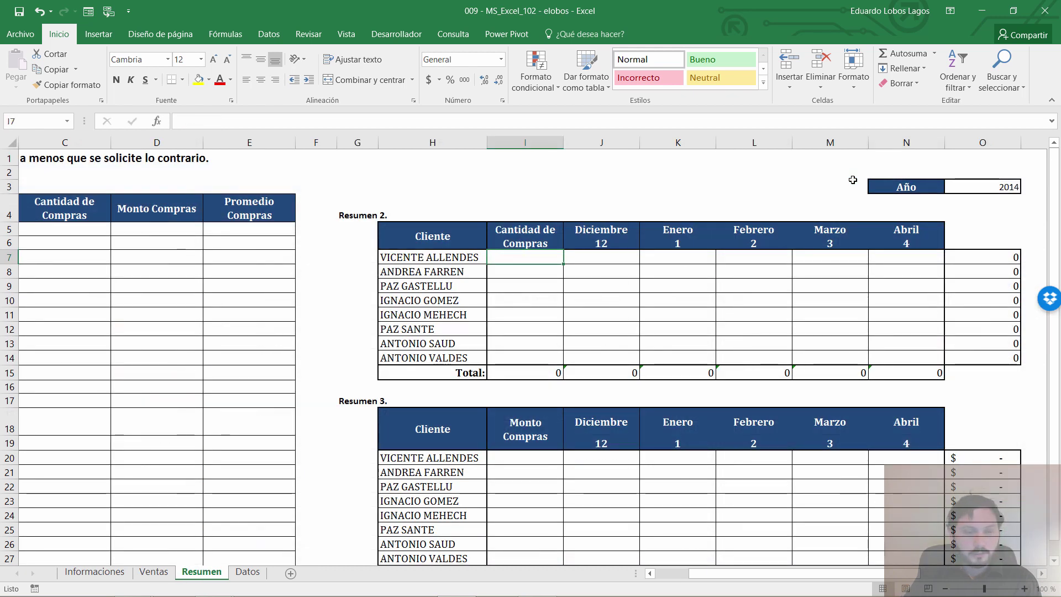
key(shift+Down)
key(shift+Down)
key(shift+Down)
key(shift+Down)
key(shift+Down)
key(shift+Down)
key(shift+Down)
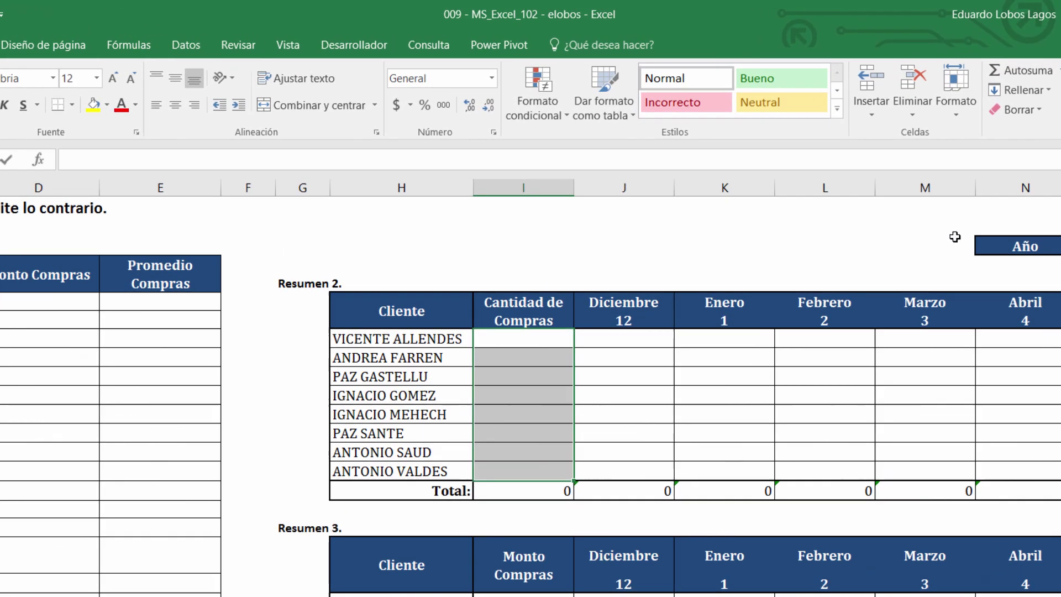
text(=contar,)
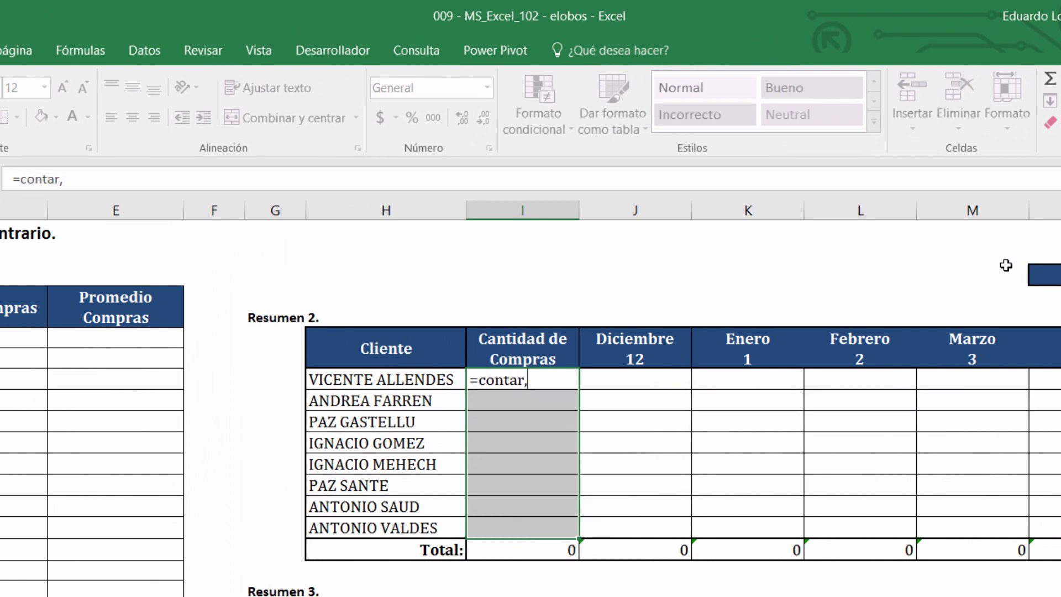
key(BackSpace)
text(.si.)
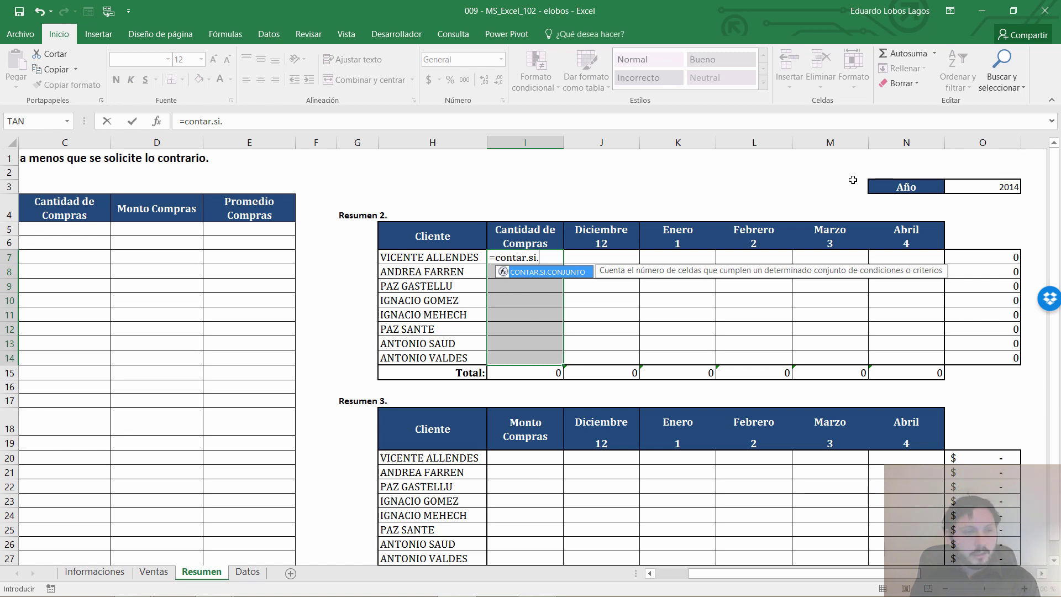
key(Tab)
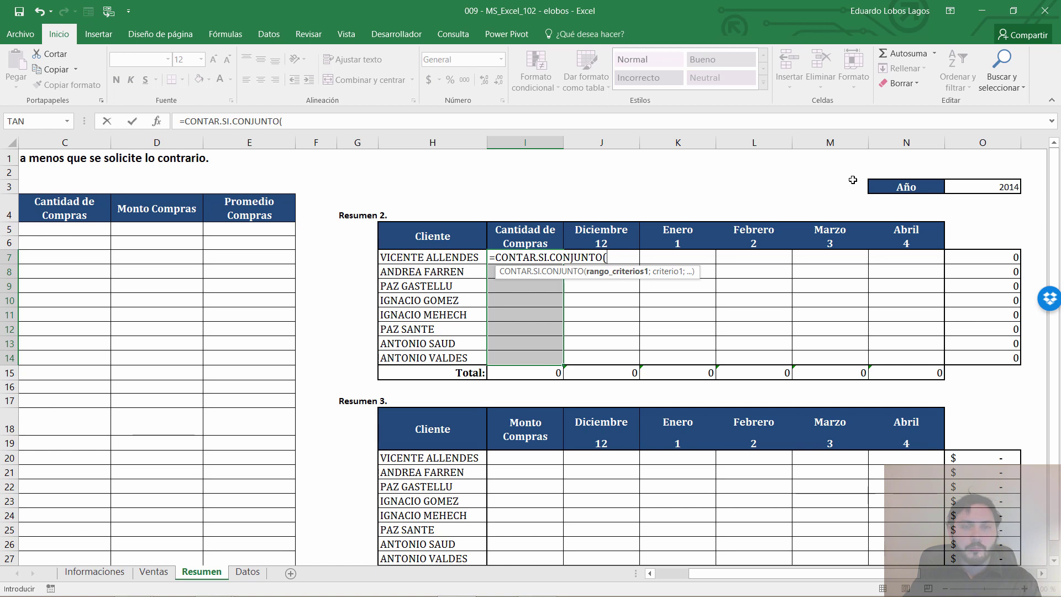
Add the client condition to the formula, with absolute range Ventas!$B$3:$B$5002 and criterion Resumen!H7.
key(ctrl+Page_Up)
key(ctrl+Home)
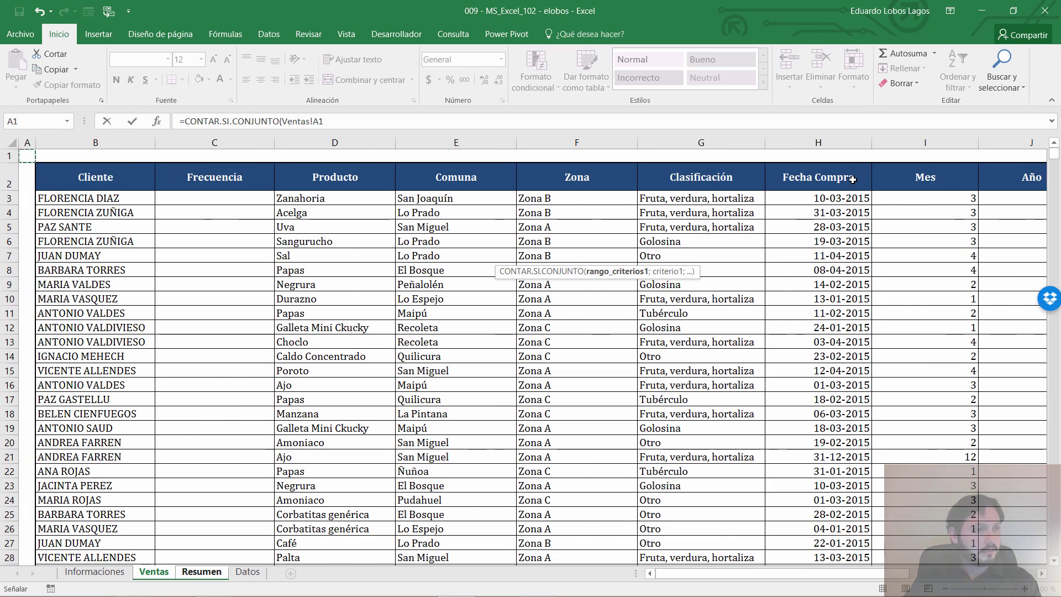
key(Right)
key(Down)
key(Down)
key(ctrl+shift+Down)
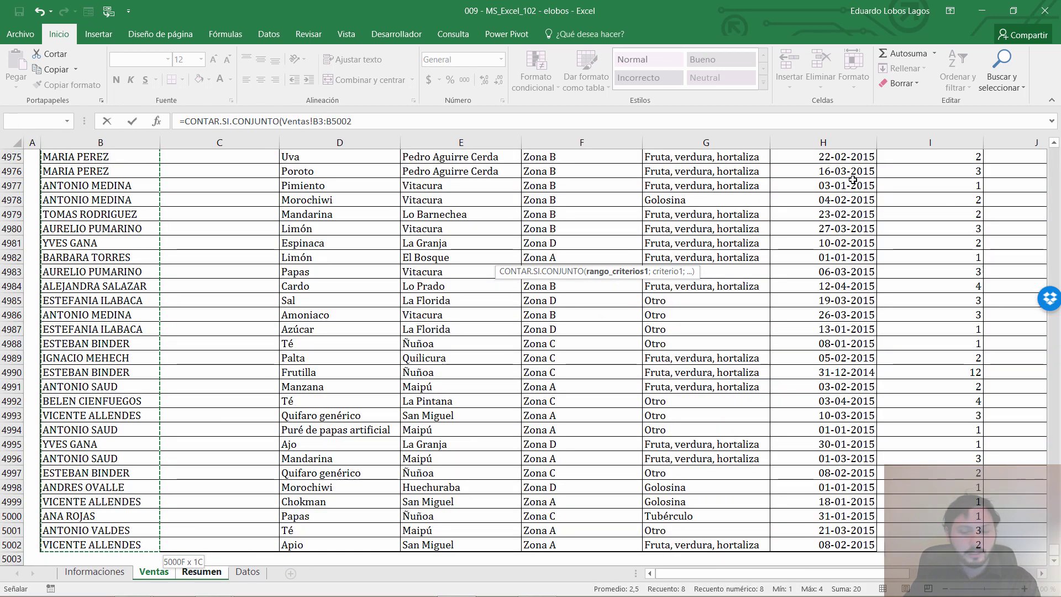
key(F4)
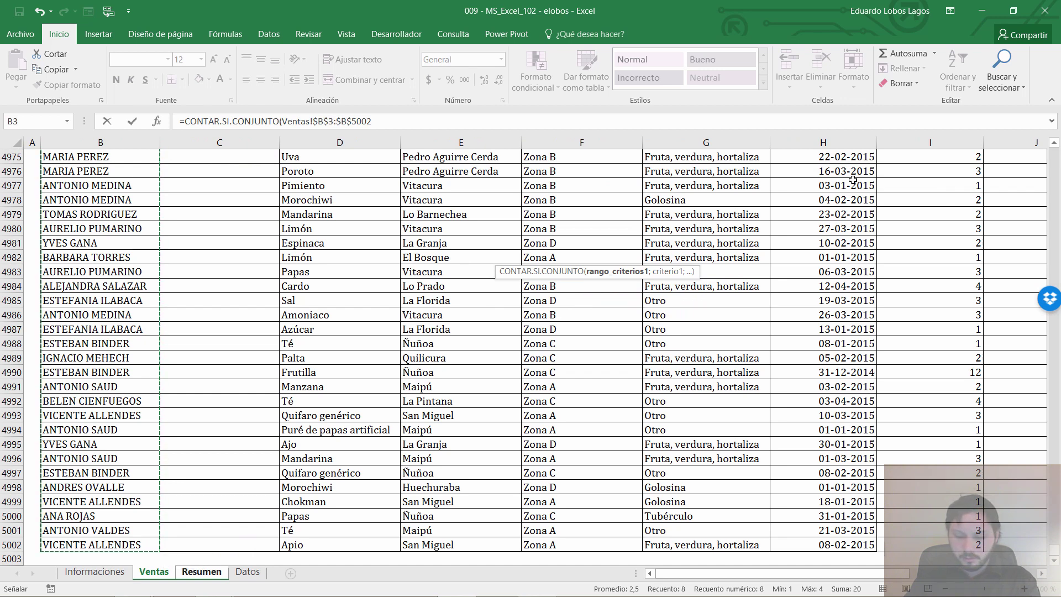
text(;)
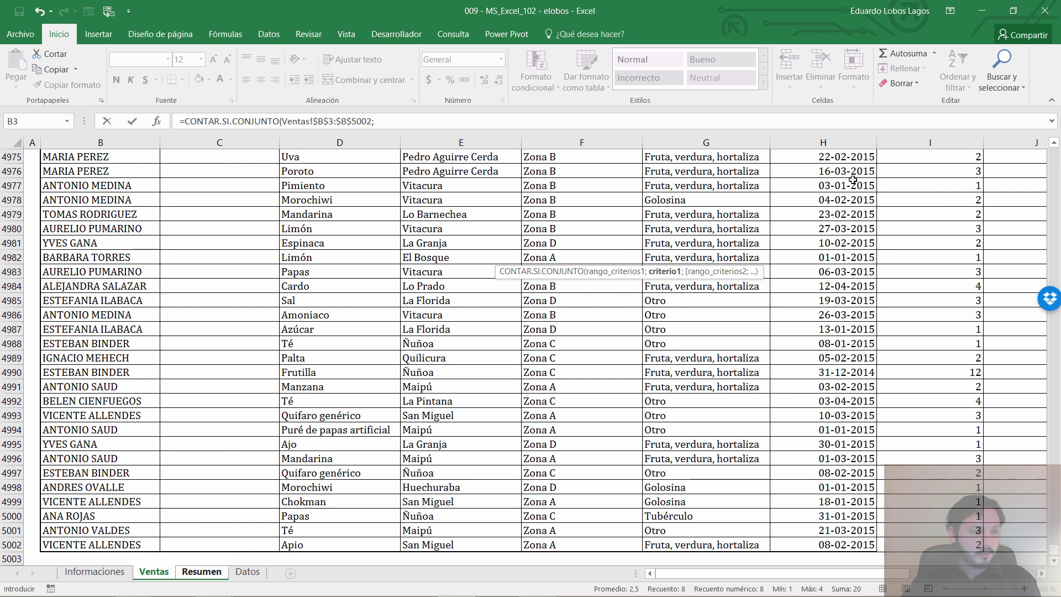
key(ctrl+Page_Down)
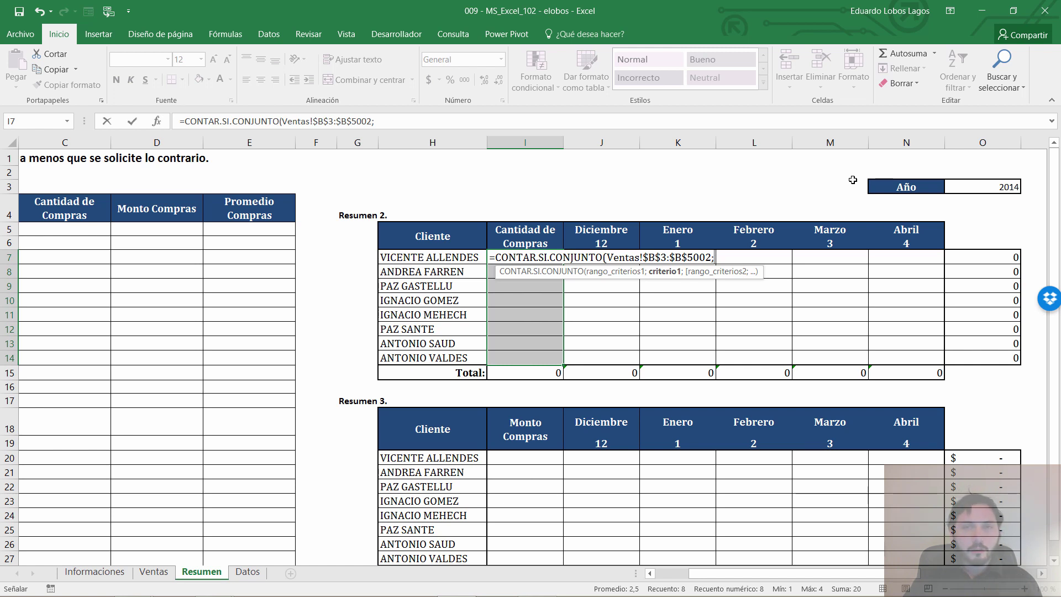
key(Left)
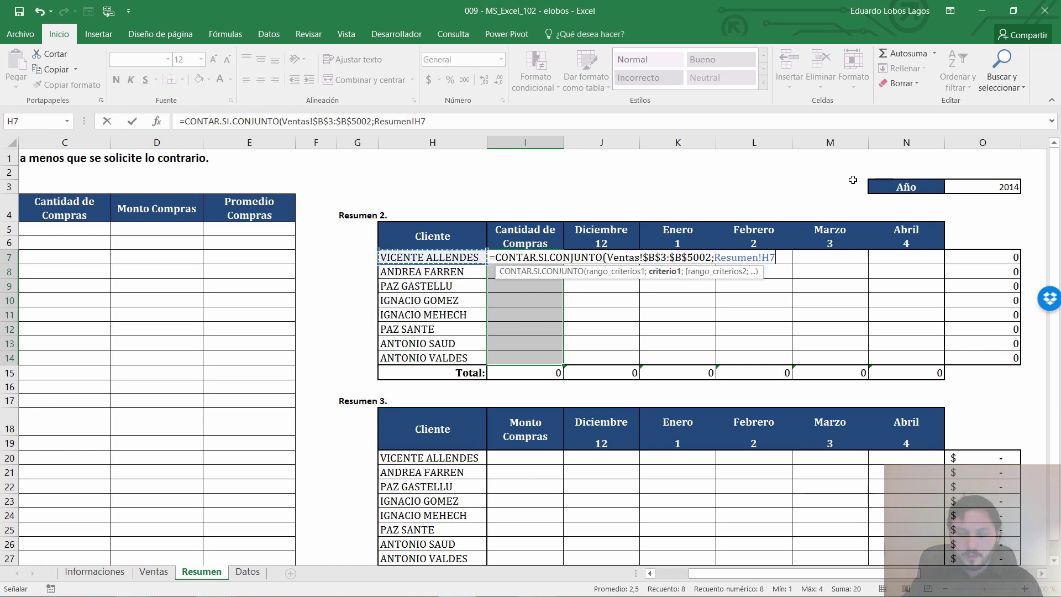
text(;)
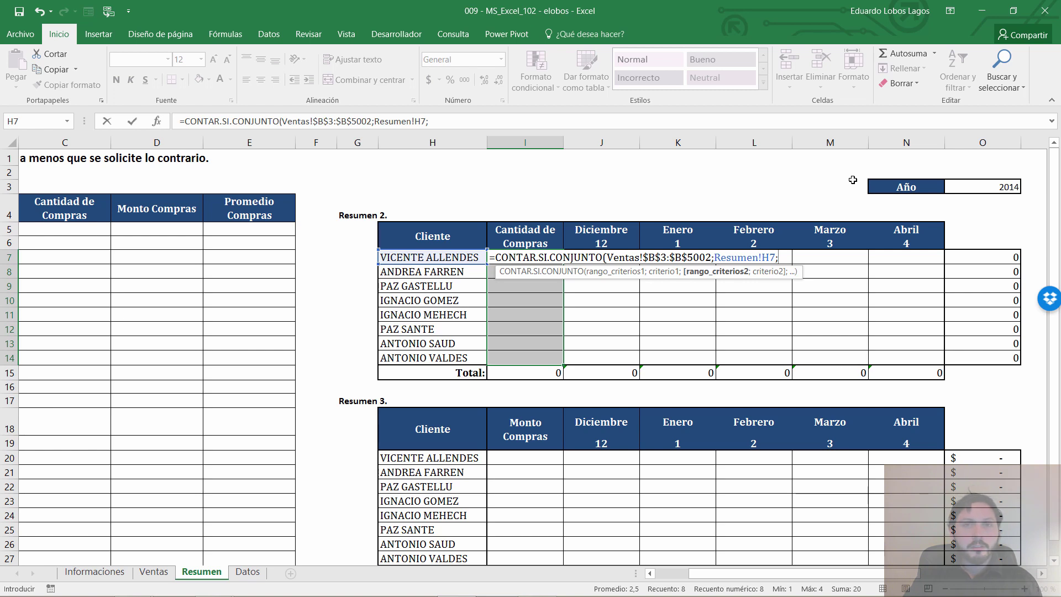
Add the Año column as the second criteria range, using the absolute reference Ventas!$J$3:$J$5002.
key(ctrl+Page_Up)
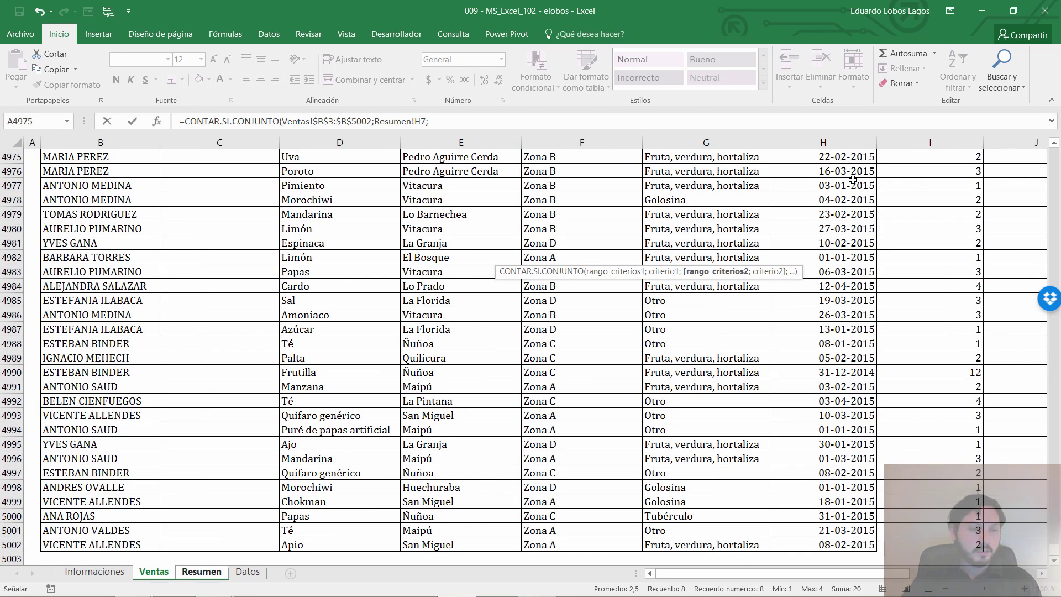
click(853, 180)
key(ctrl+Up)
key(Right)
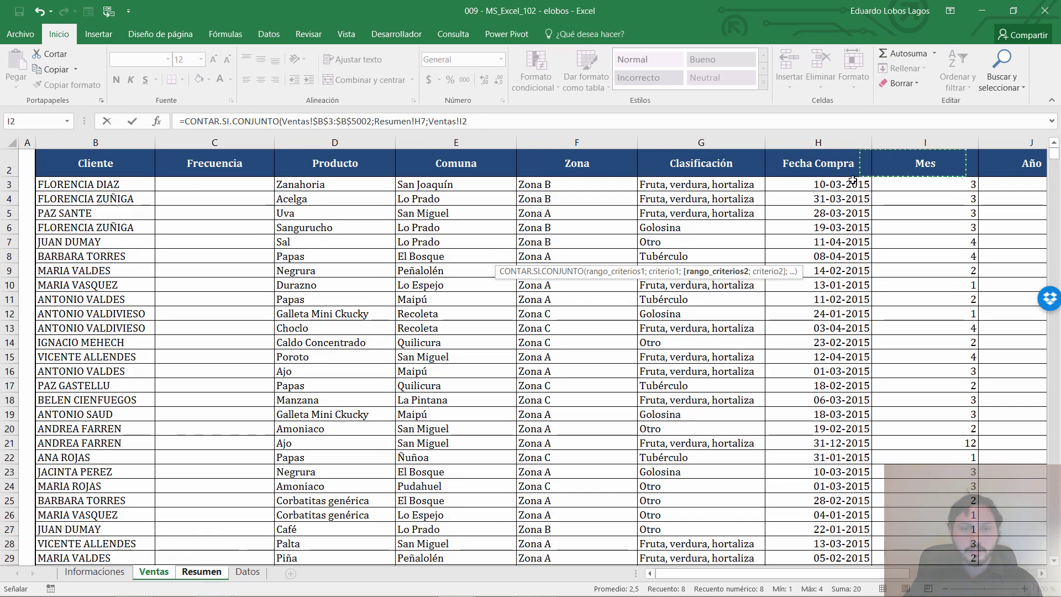
key(Right)
key(Down)
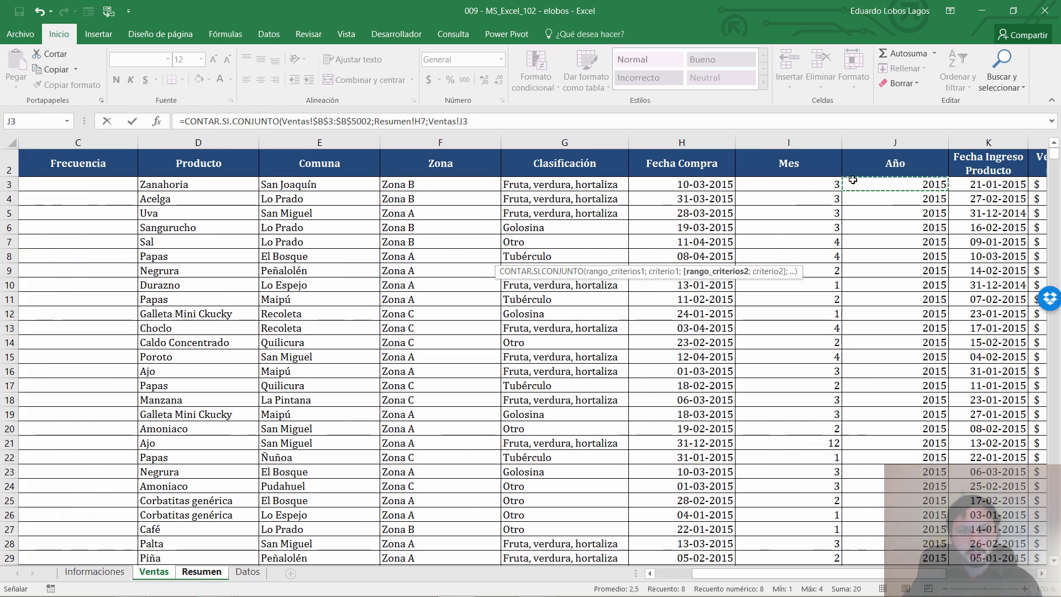
key(ctrl+shift+Down)
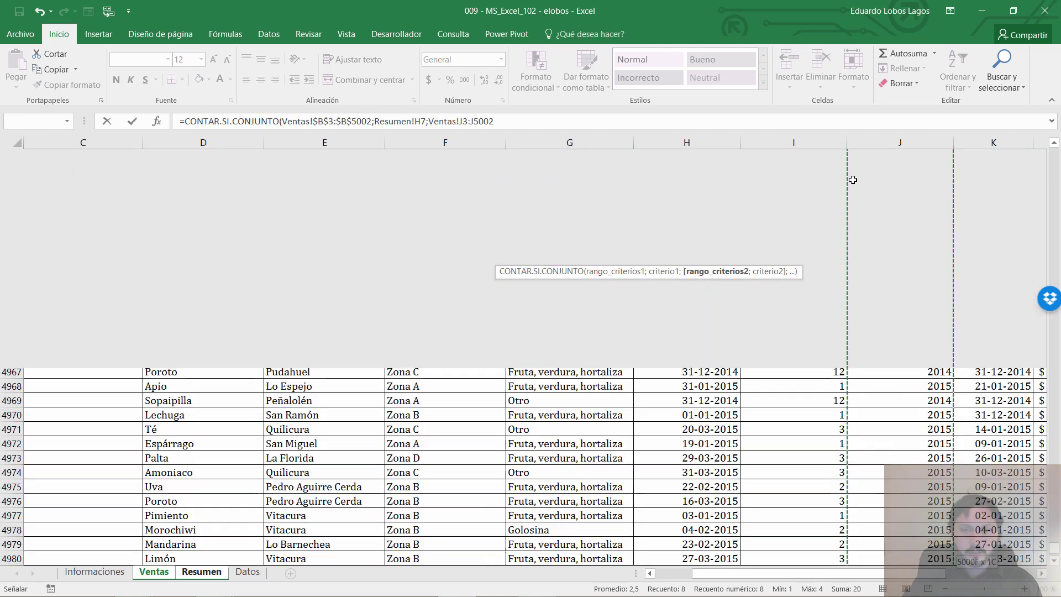
key(F4)
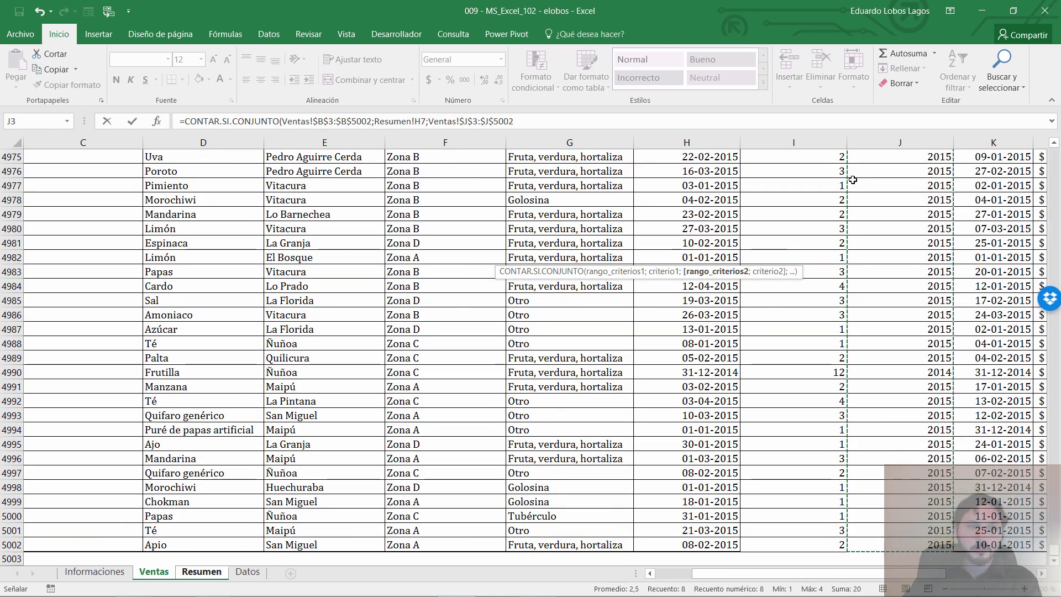
text(;)
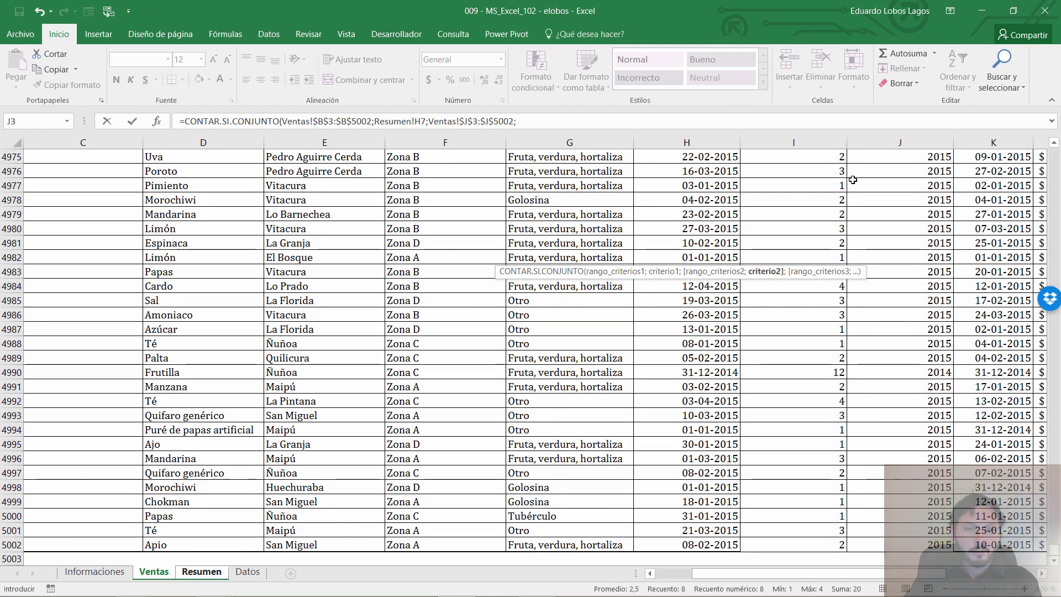
Use Resumen!O3 as the year criterion, close the formula and enter it in all selected cells I7:I14.
key(ctrl+Page_Down)
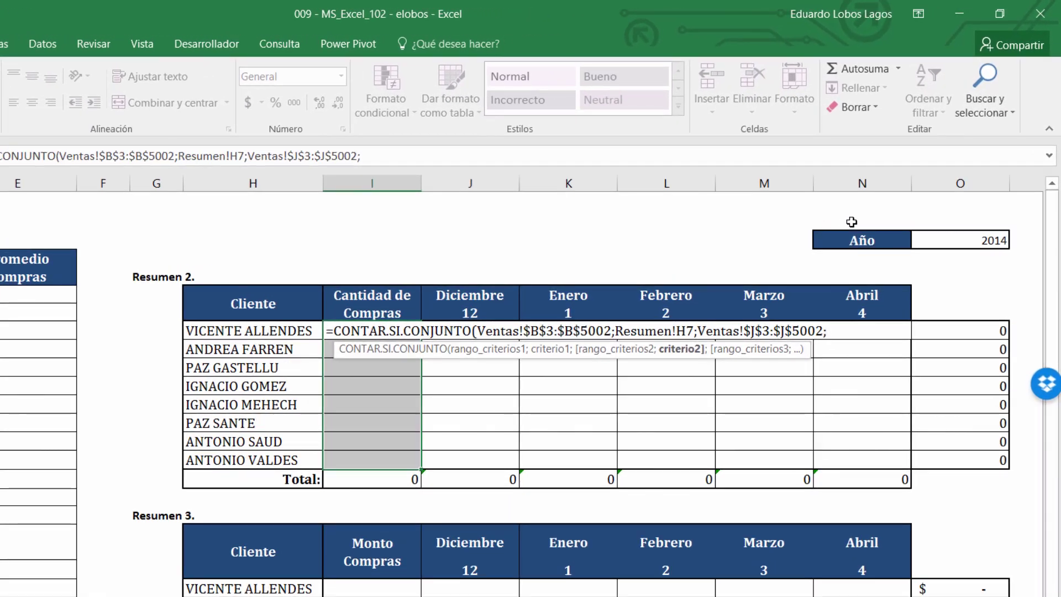
click(983, 238)
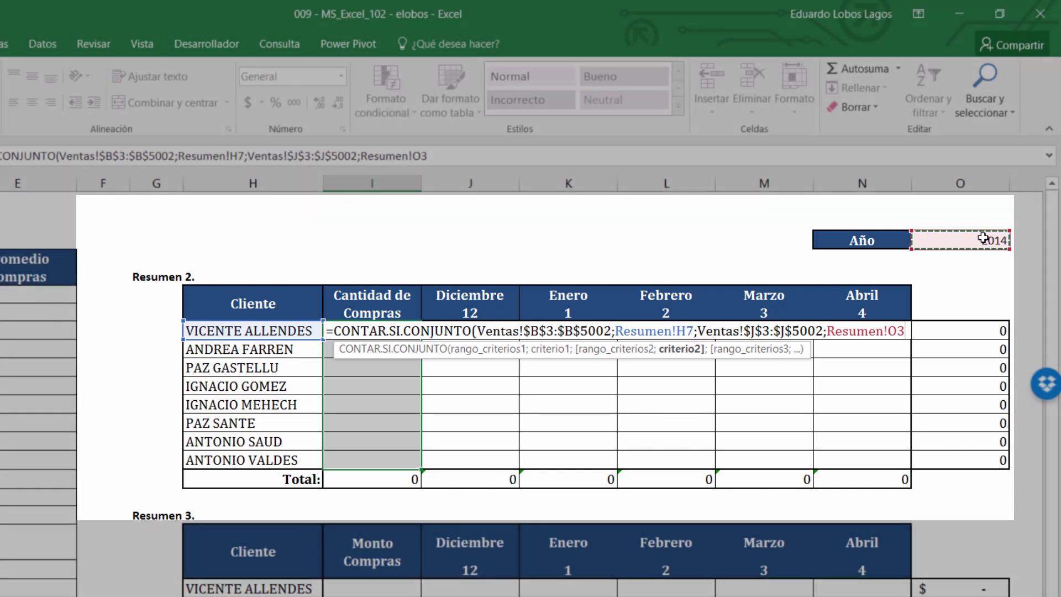
text())
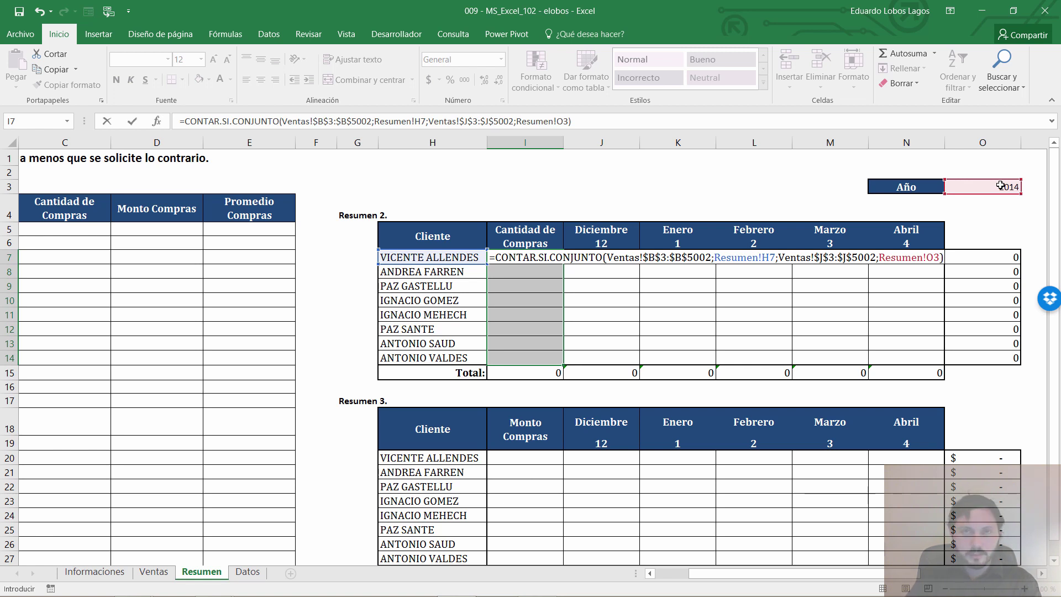
key(ctrl+Return)
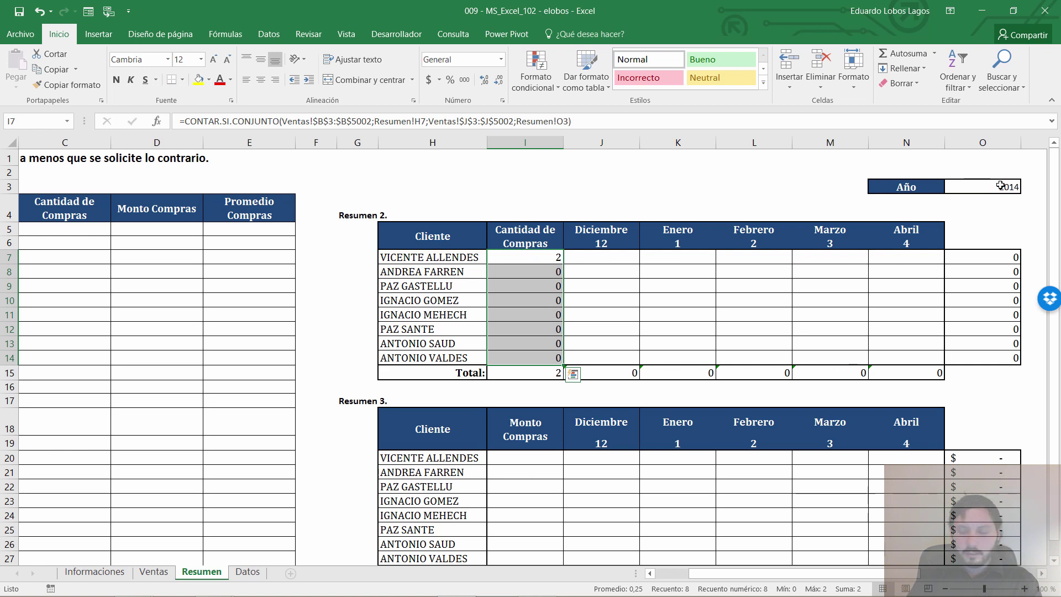
Examine the references in the CONTAR.SI.CONJUNTO formulas of I7 and I8, comparing the year criterion in each cell.
key(Up)
key(Down)
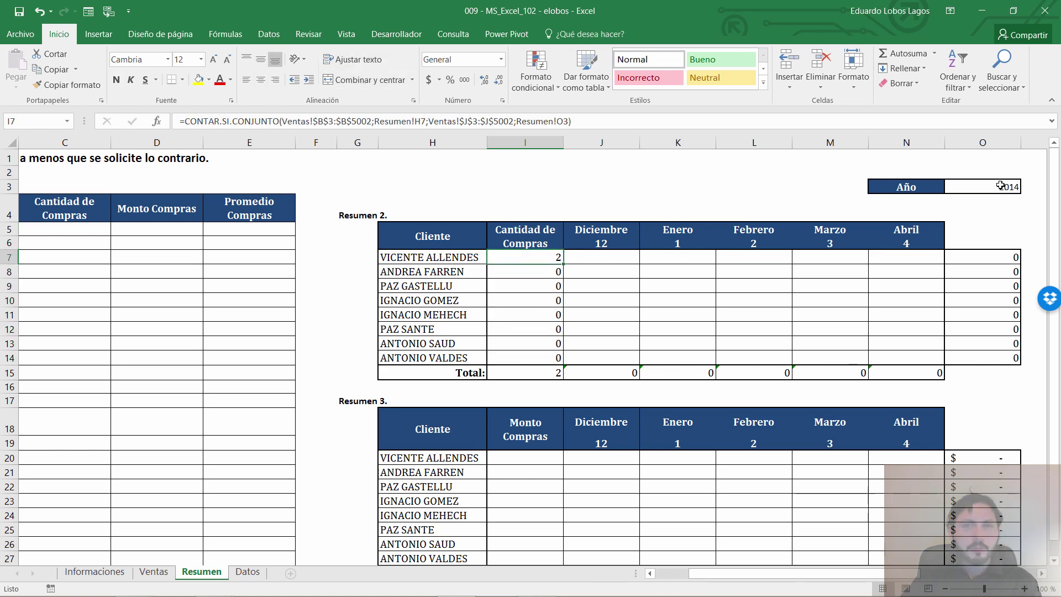
key(Down)
key(F2)
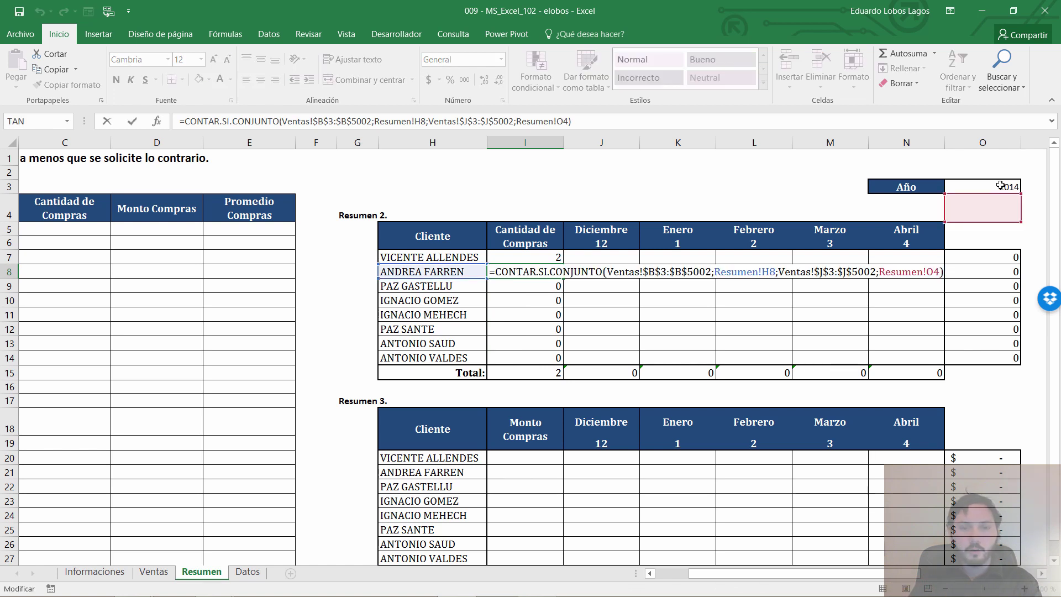
key(Escape)
key(Up)
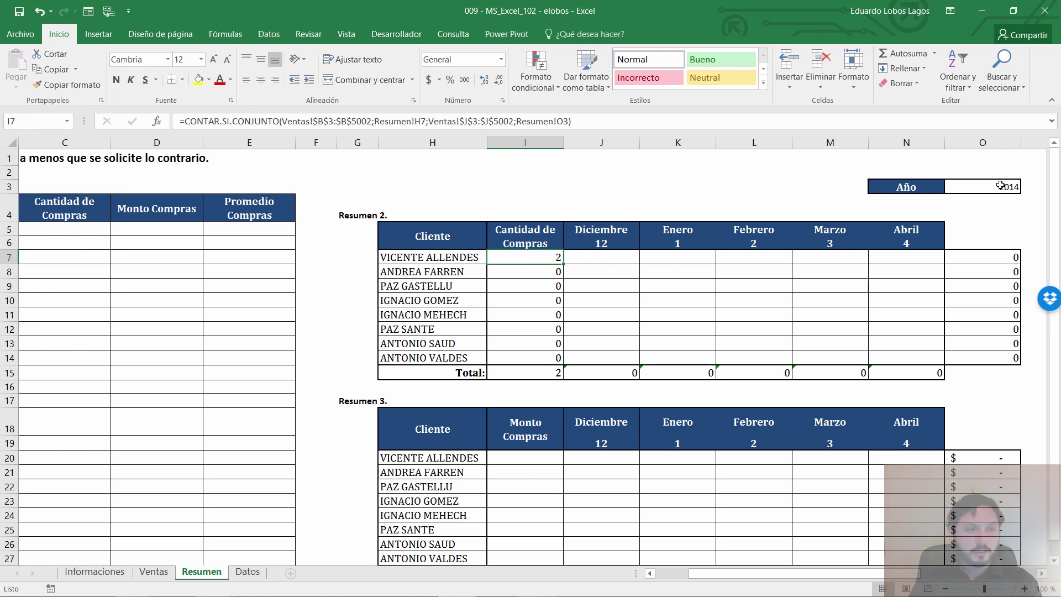
key(F2)
key(Escape)
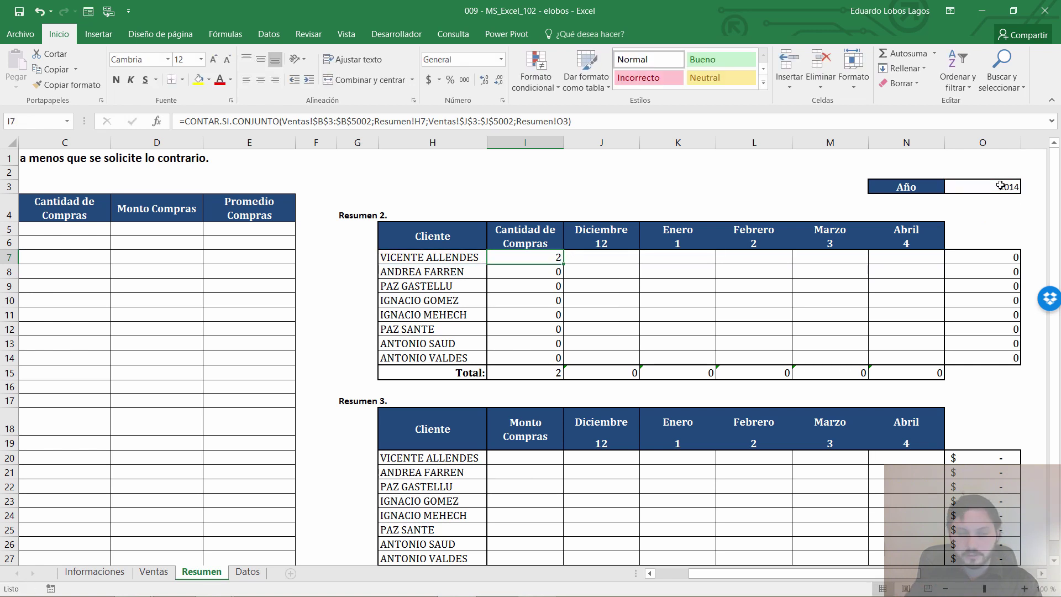
Make the year criterion absolute as Resumen!$O$3 in the Cantidad de Compras formula and re-enter it across I7:I14.
key(ctrl+shift+Down)
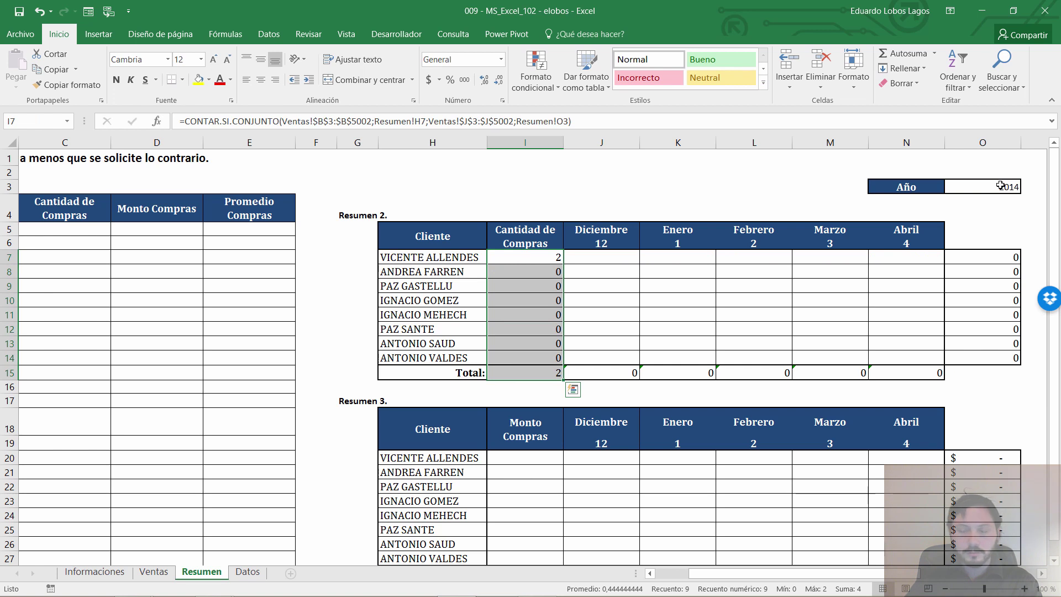
key(shift+Up)
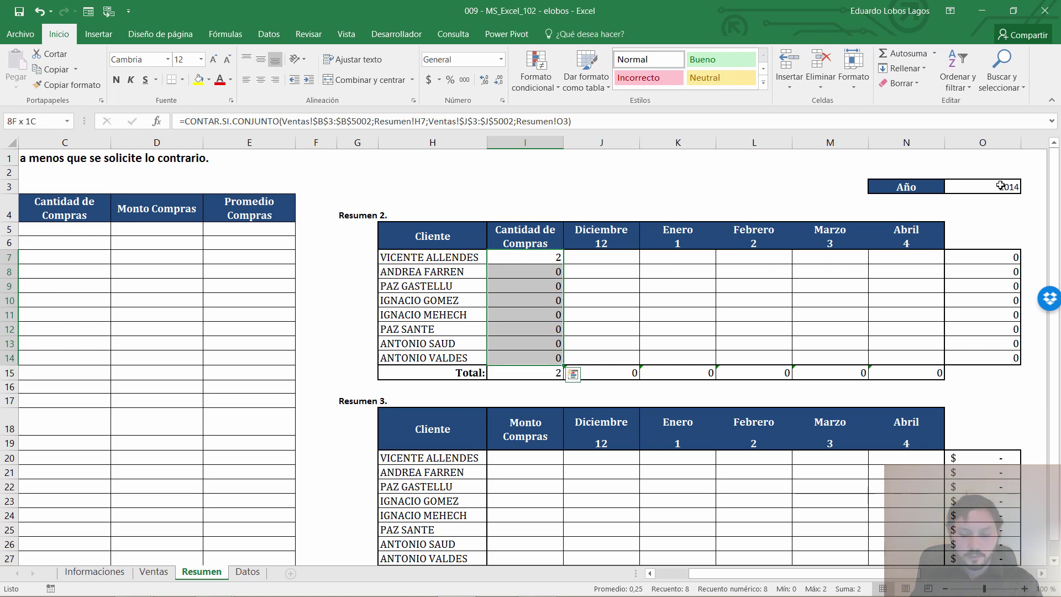
key(F2)
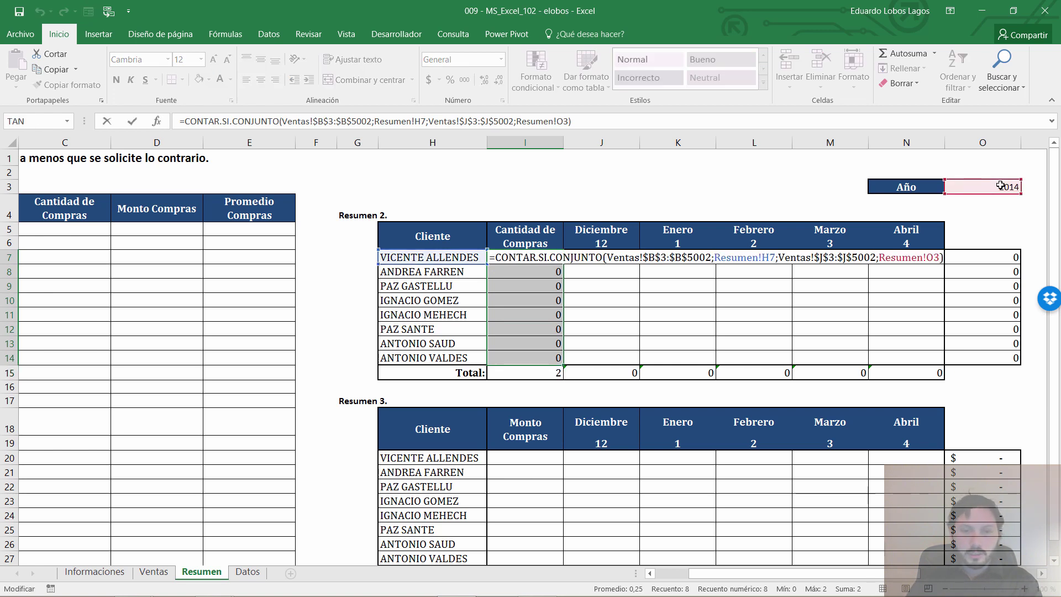
click(933, 258)
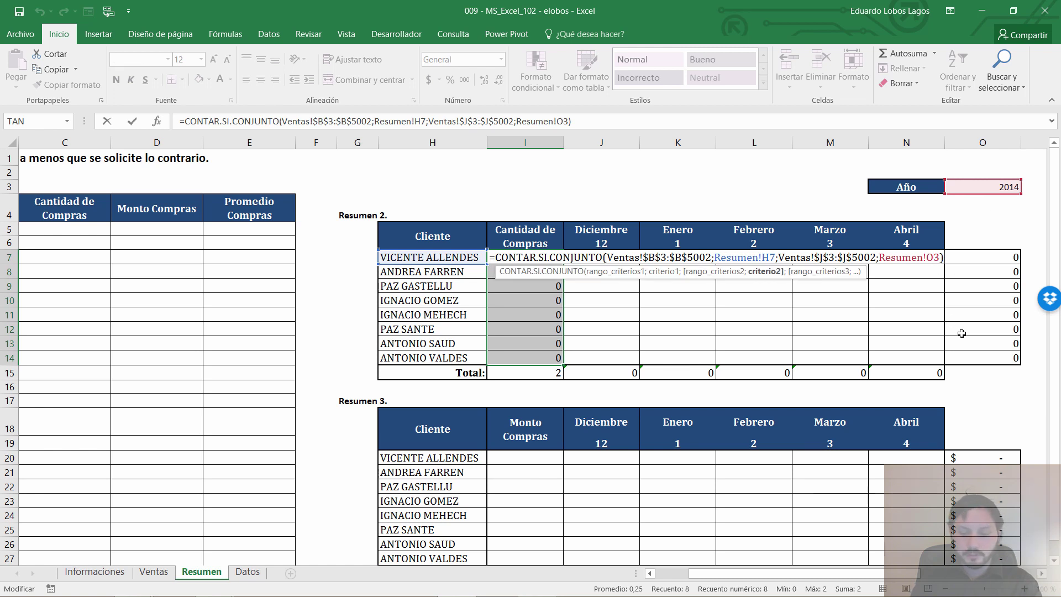
key(F4)
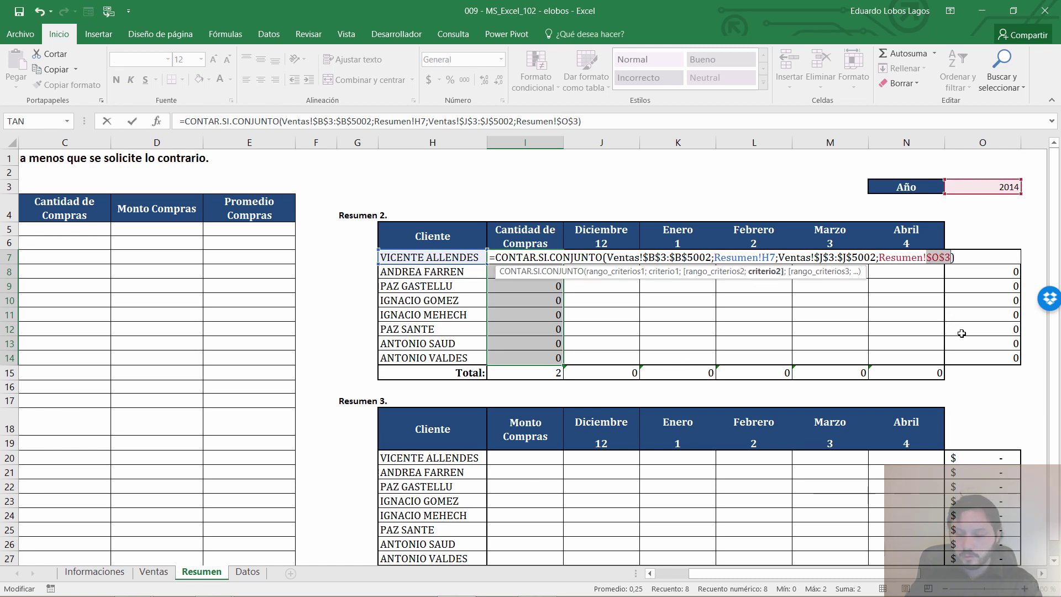
key(ctrl+Return)
key(Right)
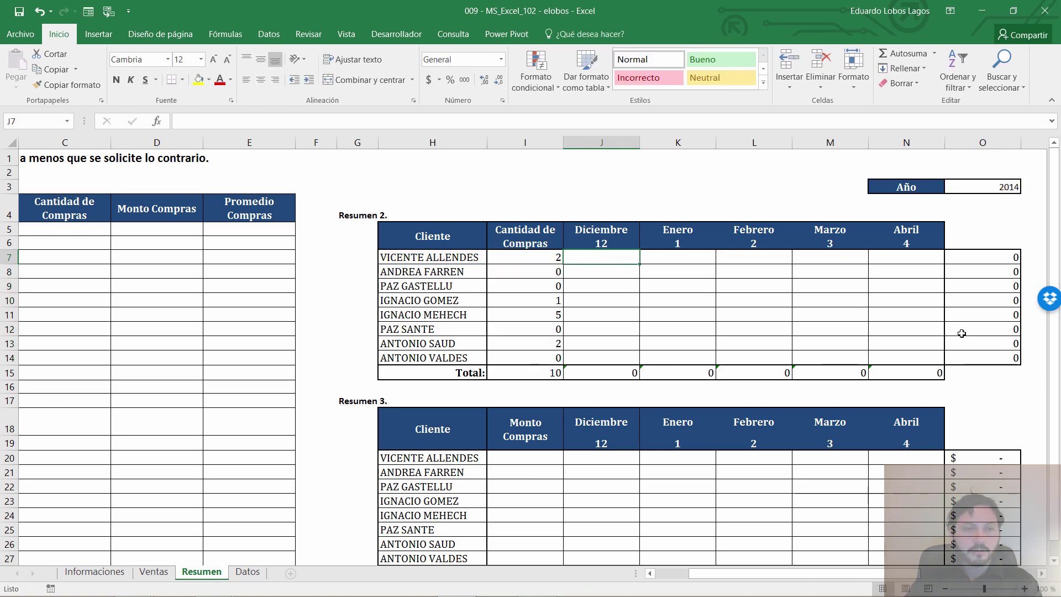
key(Left)
key(Down)
key(Down)
key(Down)
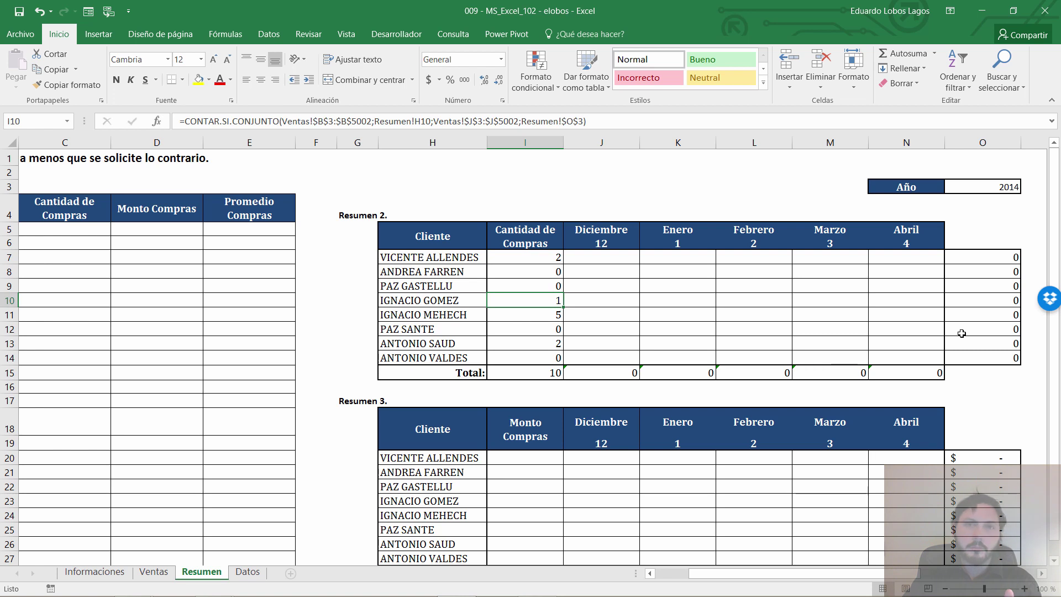
Set the Año value in cell O3 to 2015.
key(Up)
key(Right)
key(Up)
key(Right)
key(Up)
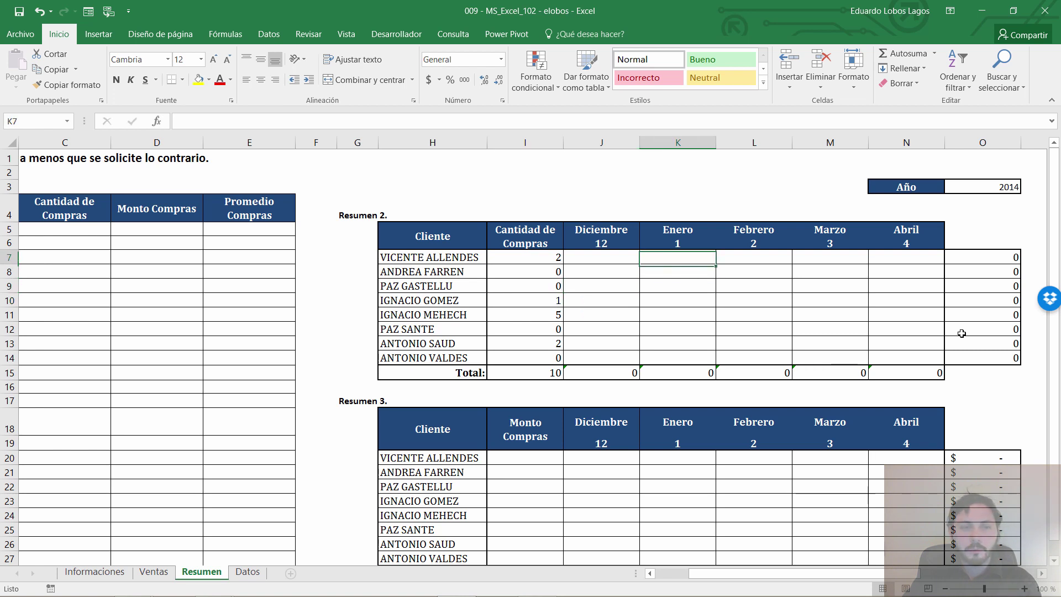
key(Right)
key(Up)
key(Right)
key(Up)
key(Right)
key(Up)
key(Right)
key(Up)
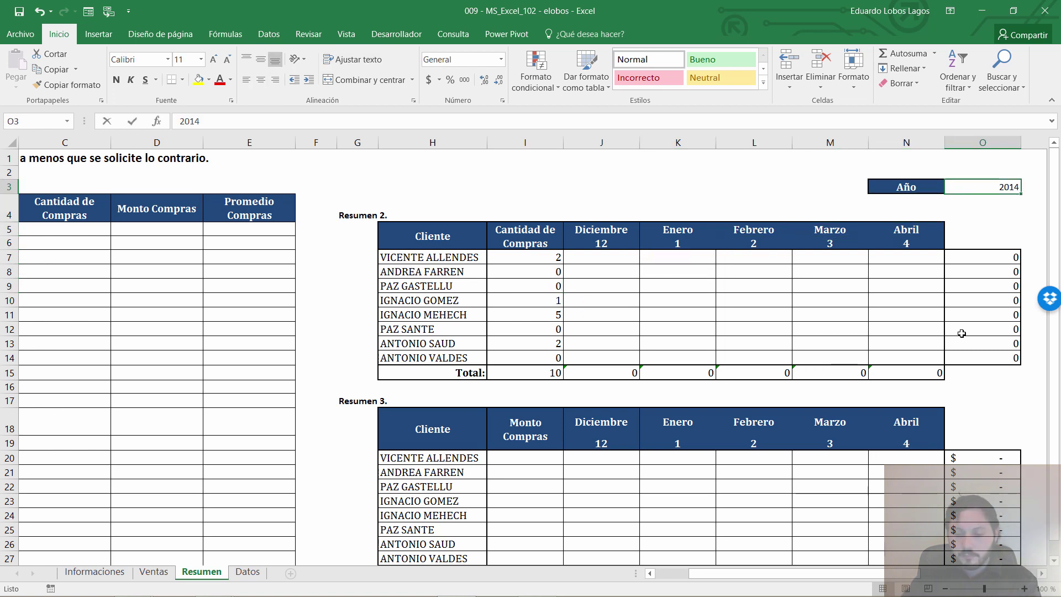
text(2015)
key(ctrl+Return)
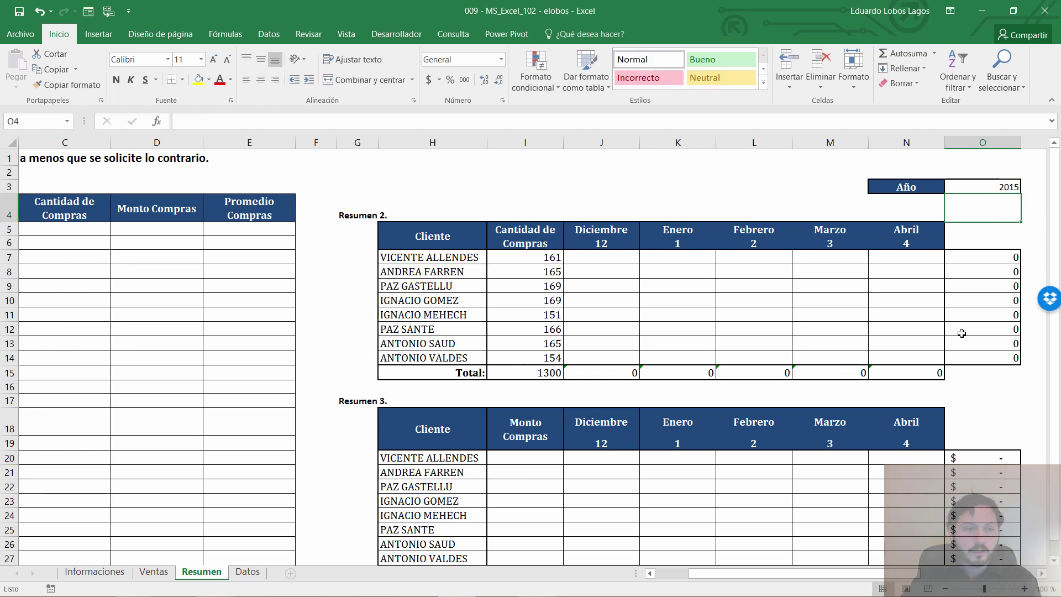
Copy the full text of the CONTAR.SI.CONJUNTO formula in I7 without altering the cell.
key(Left)
key(Left)
key(Left)
key(Left)
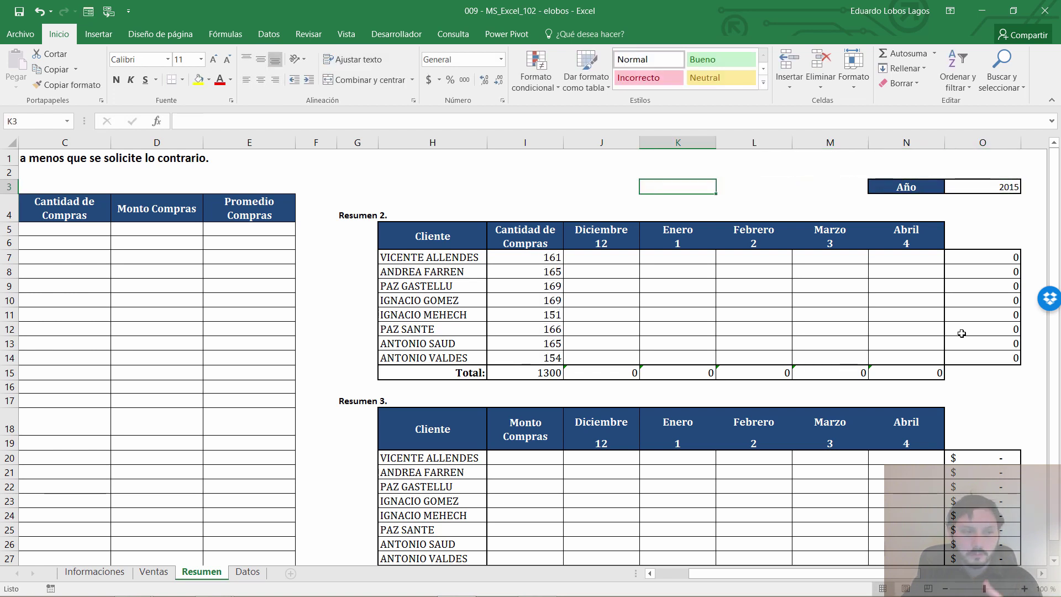
key(Left)
key(Down)
key(Down)
key(Down)
key(Down)
key(Left)
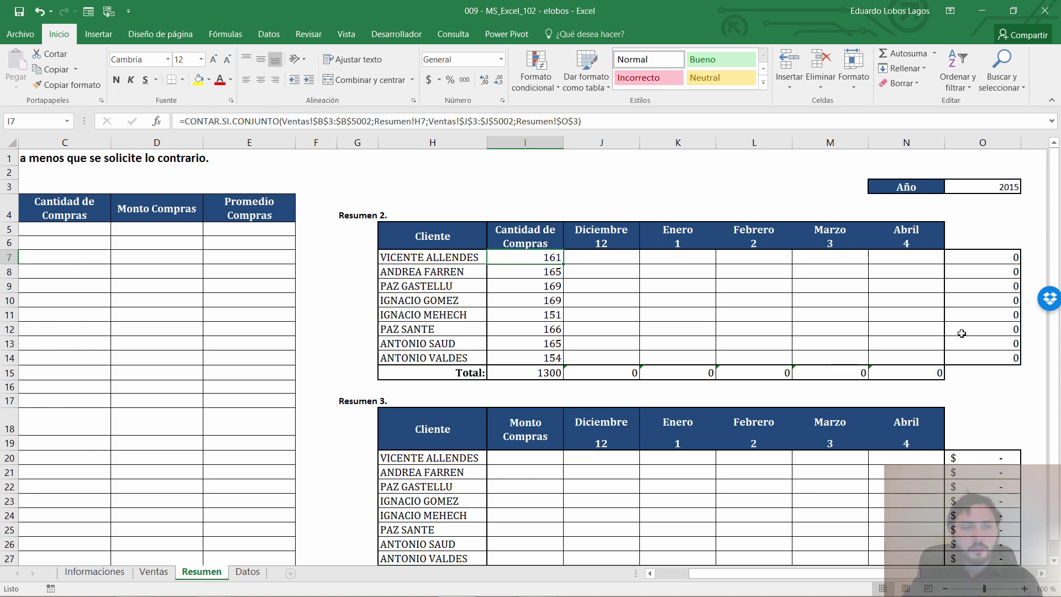
key(Right)
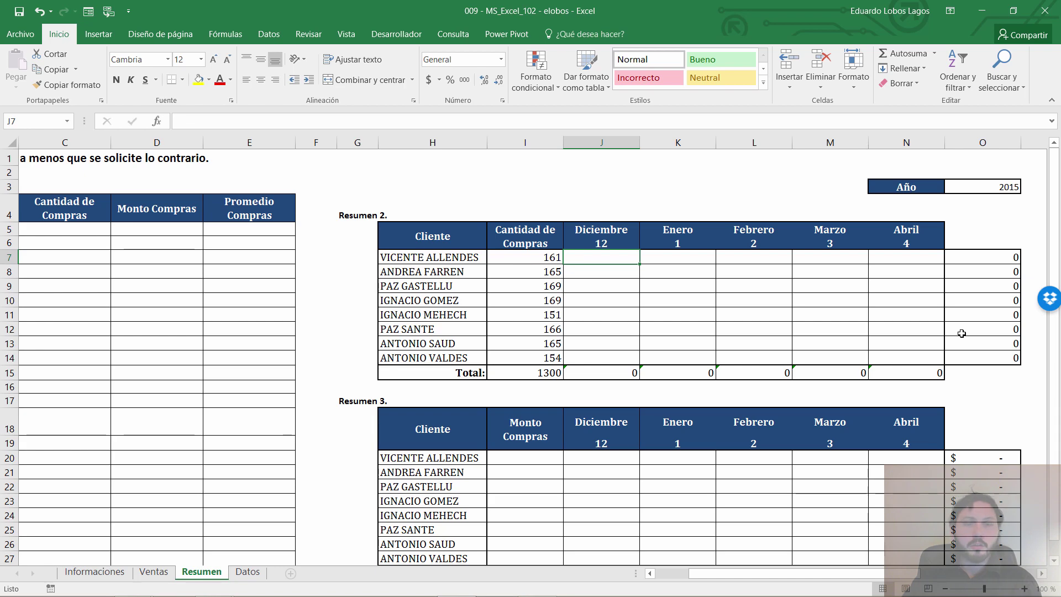
key(Left)
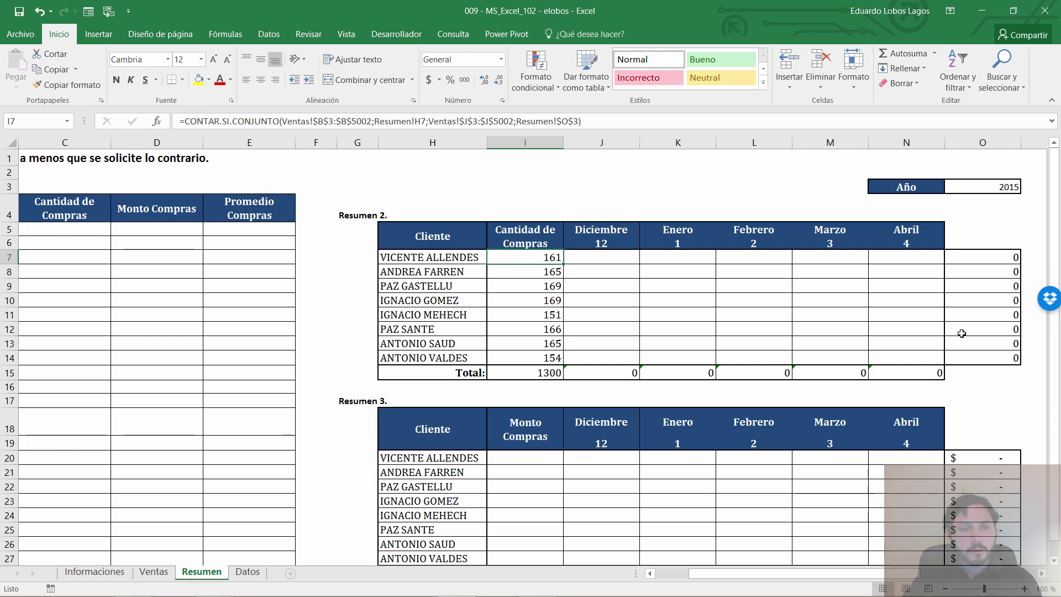
key(Right)
key(Left)
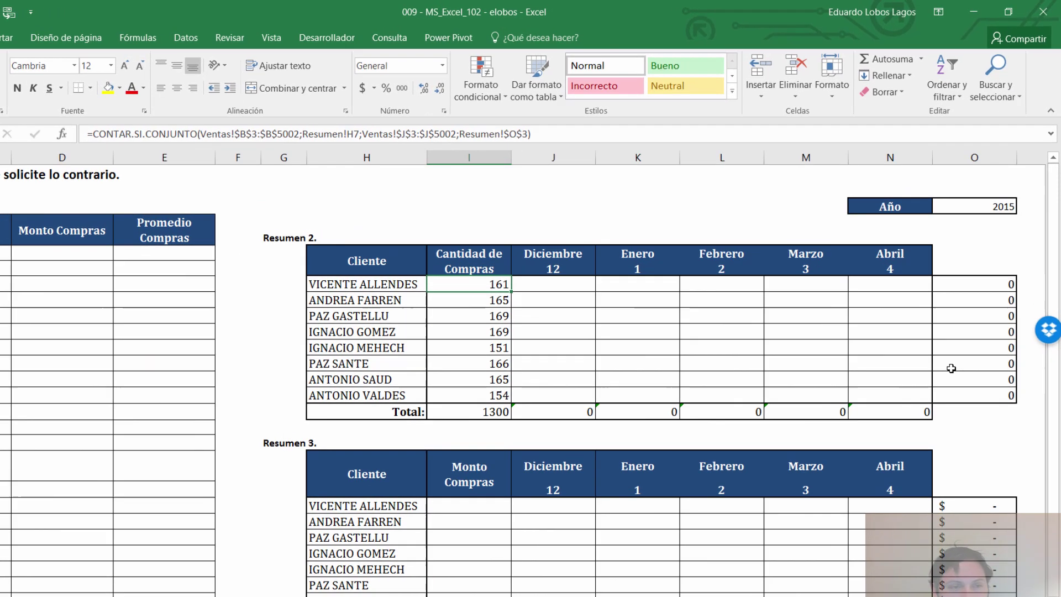
key(F2)
key(shift+Home)
key(ctrl+c)
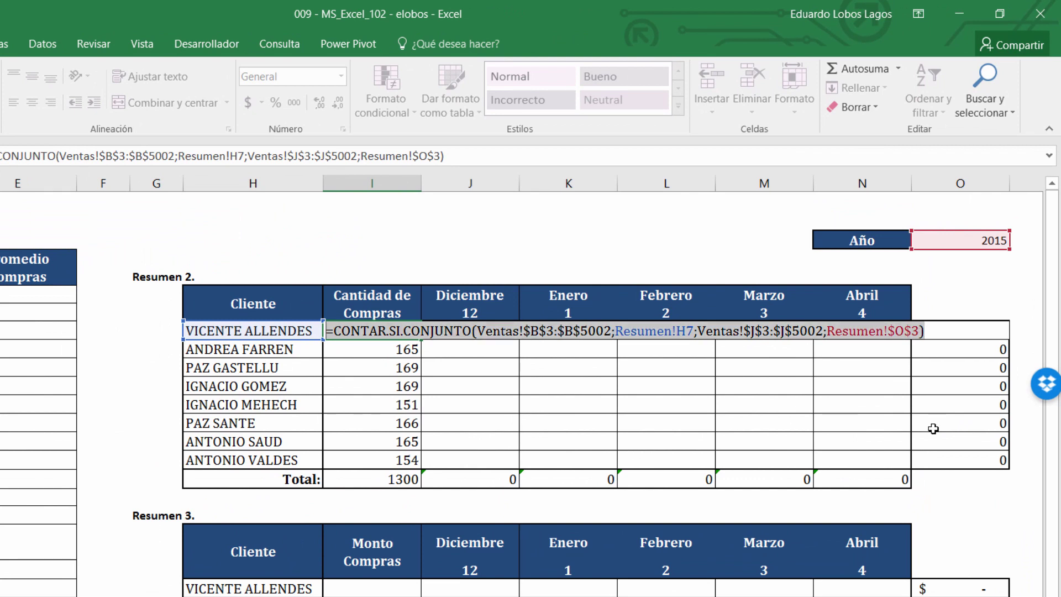
key(Escape)
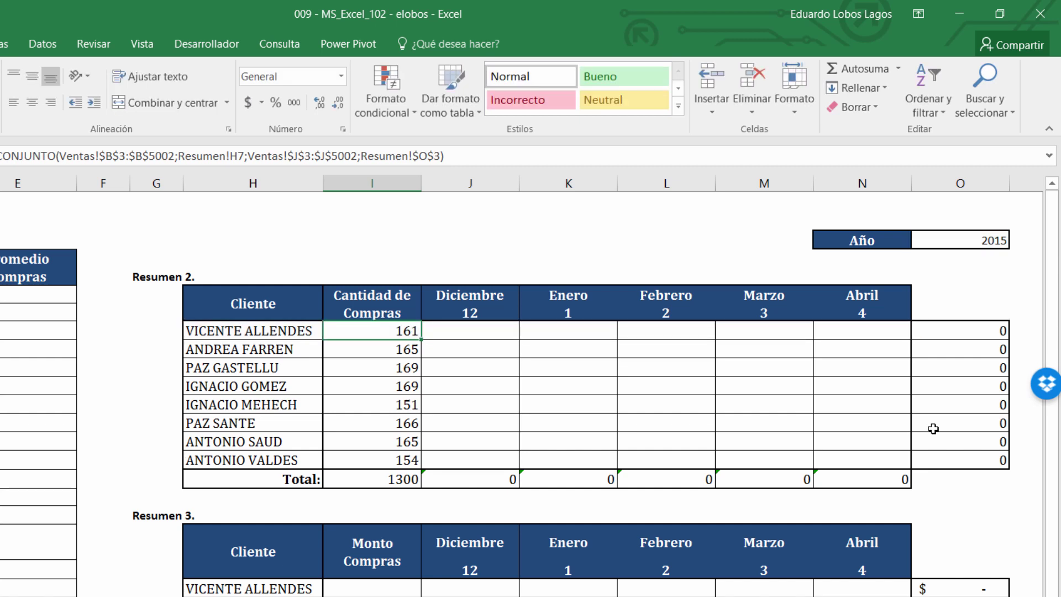
Paste the copied formula into the selected month cells J7:N14 and replace its closing parenthesis with a semicolon for a third criterion.
key(Right)
key(shift+Down)
key(shift+Down)
key(shift+Down)
key(shift+Down)
key(shift+Down)
key(shift+Down)
key(shift+Down)
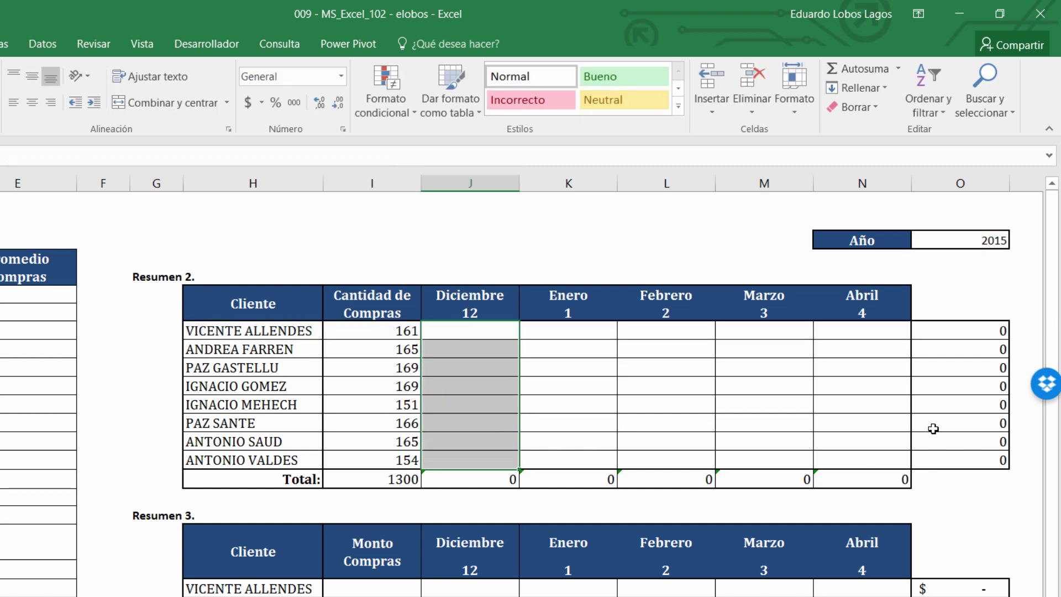
key(shift+Right)
key(shift+Right)
key(shift+Right)
key(shift+Right)
key(F2)
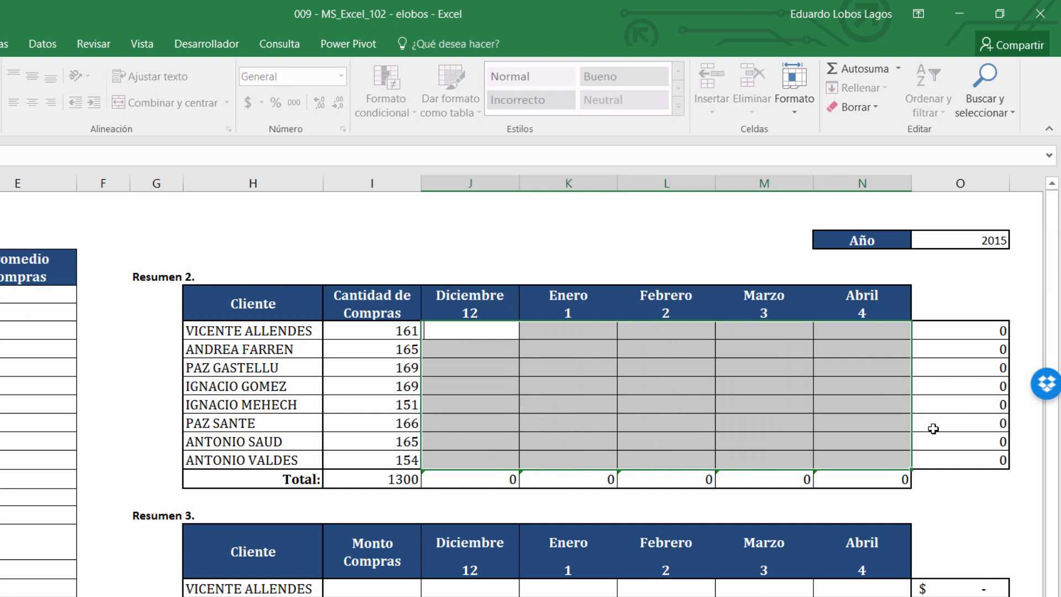
key(ctrl+v)
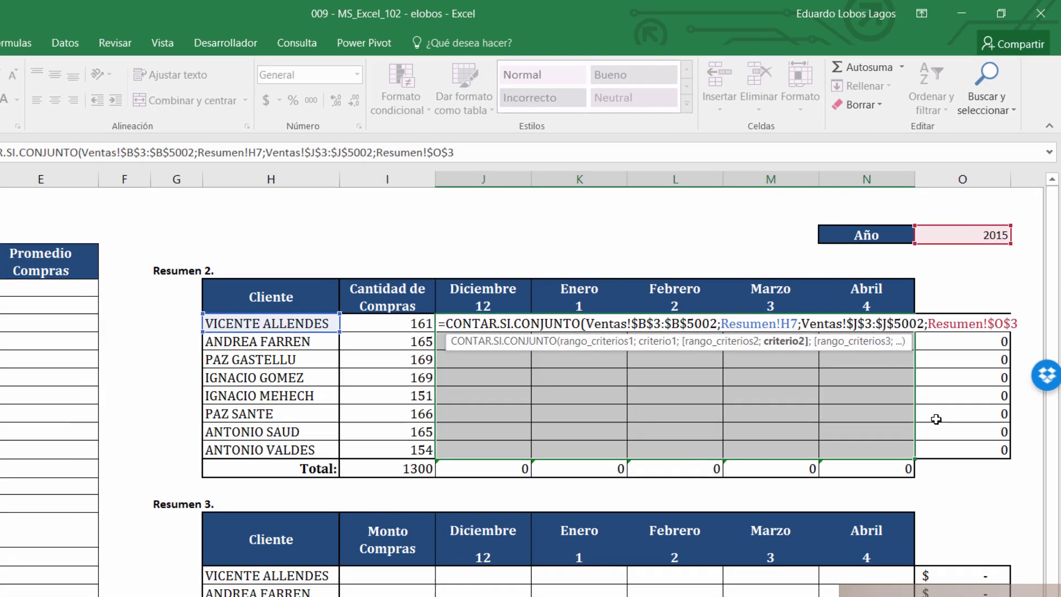
text(;)
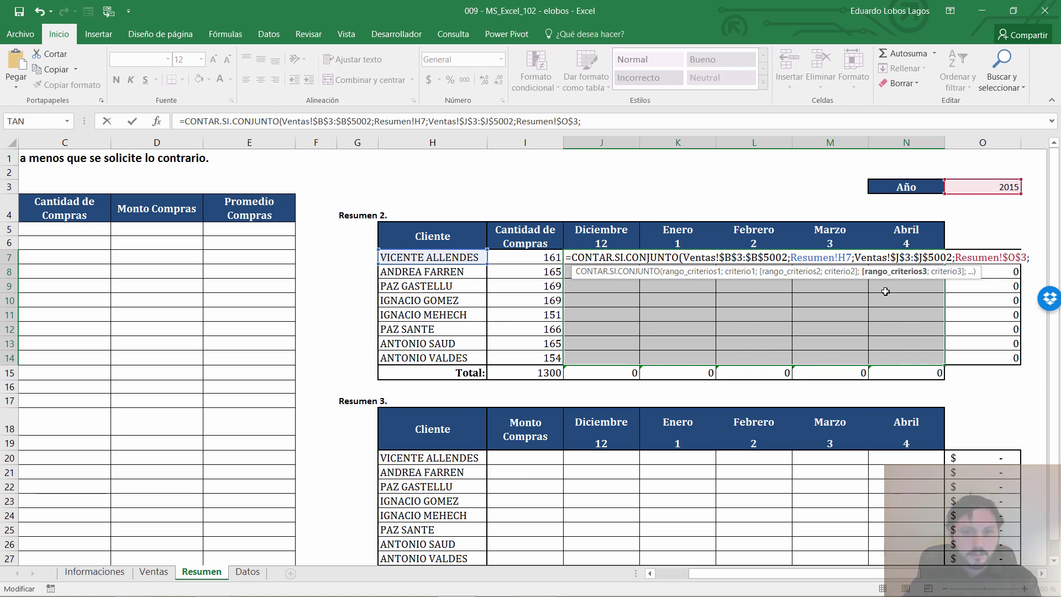
Add the month column of Ventas as the third criteria range, using the absolute reference Ventas!$I$3:$I$5002.
key(ctrl+Page_Up)
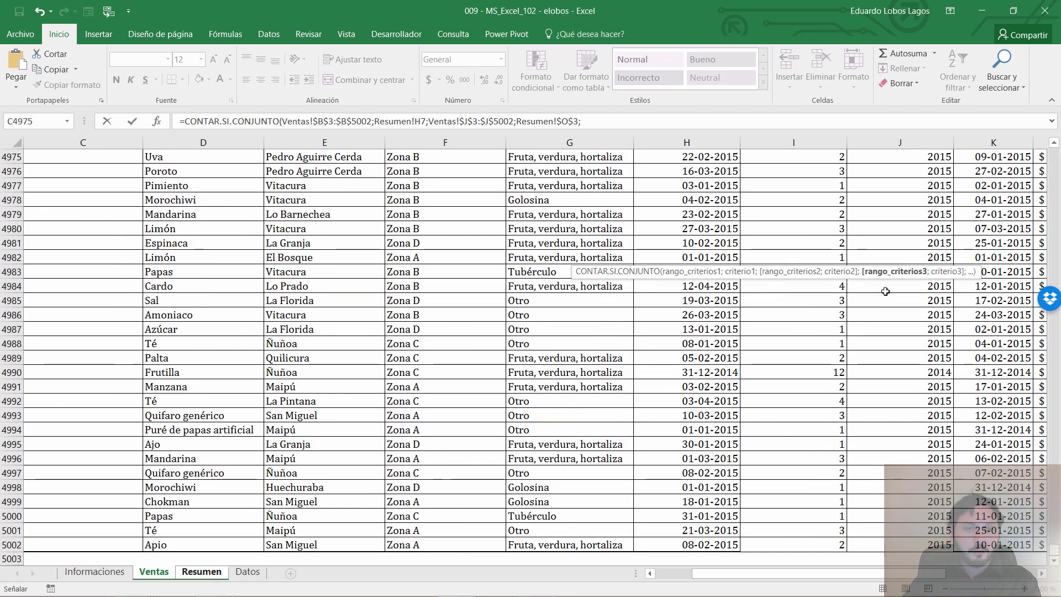
click(842, 348)
key(ctrl+Up)
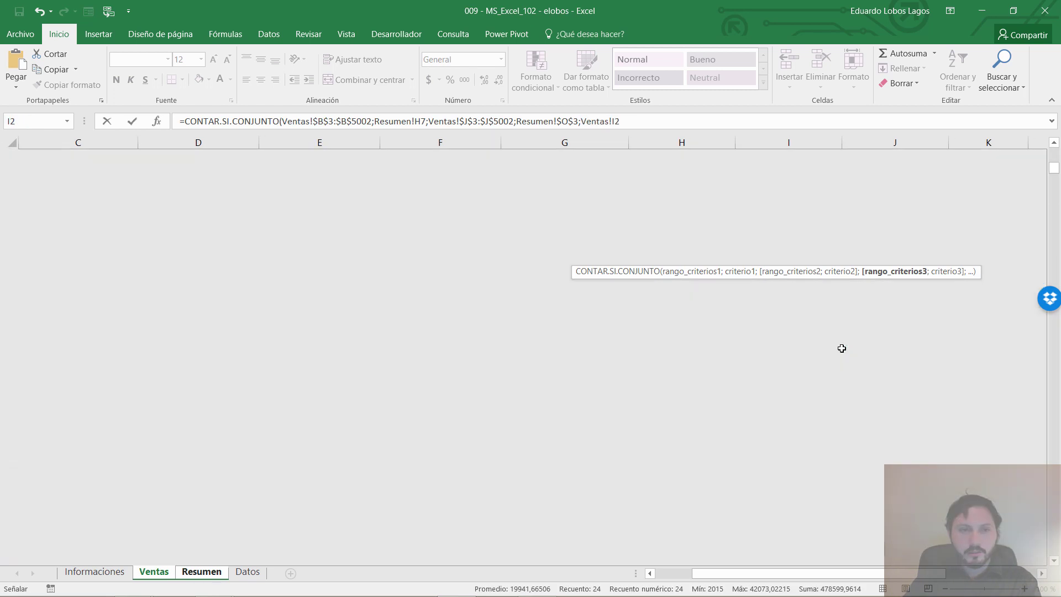
key(Down)
key(ctrl+shift+Down)
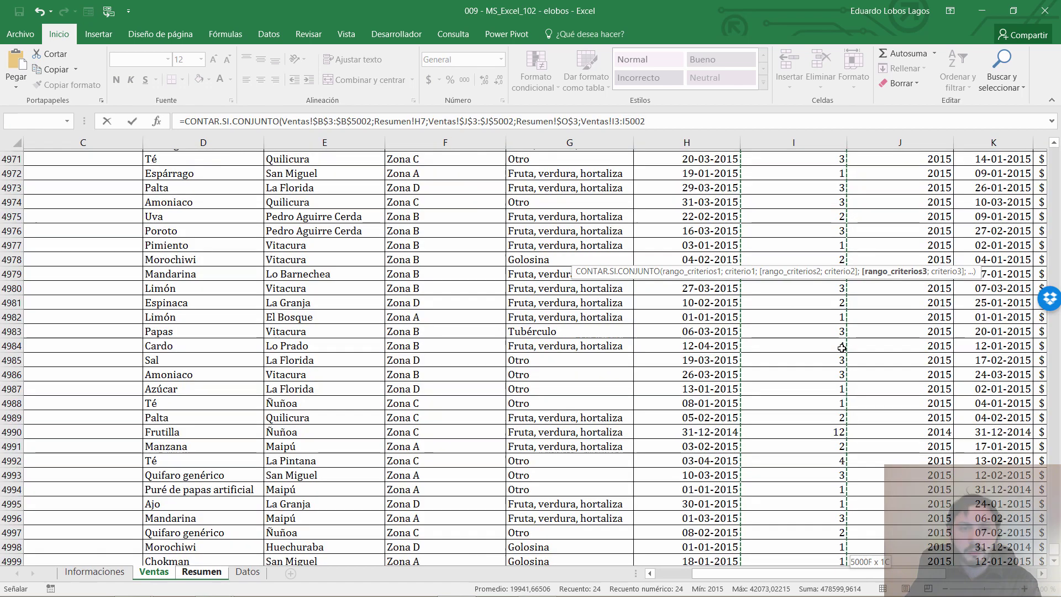
key(F4)
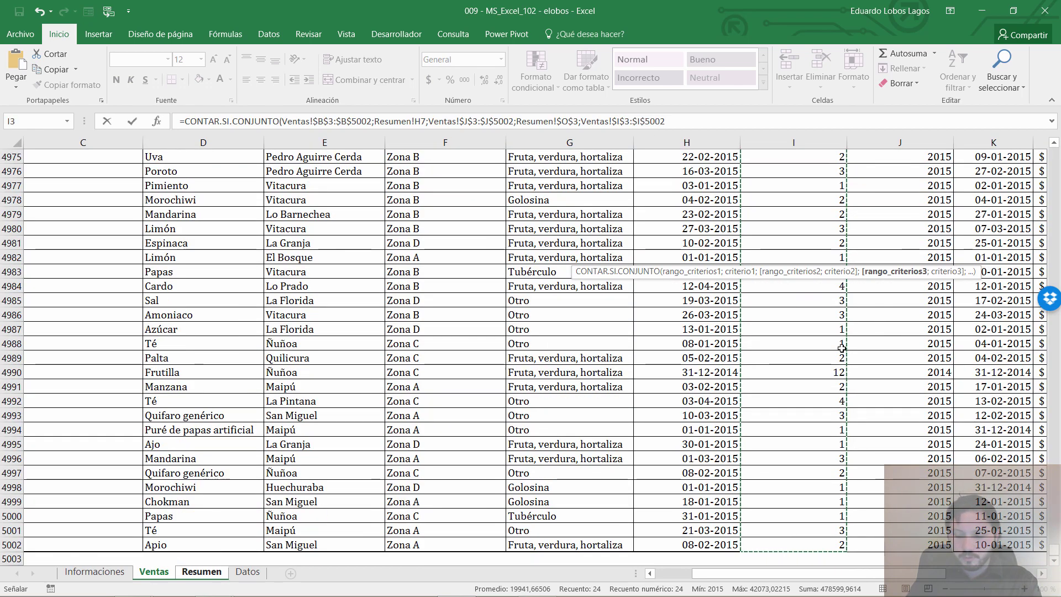
text(;)
Use the month number Resumen!J$6 with its row fixed as the third criterion, close the formula and enter it across J7:N14.
key(ctrl+Page_Down)
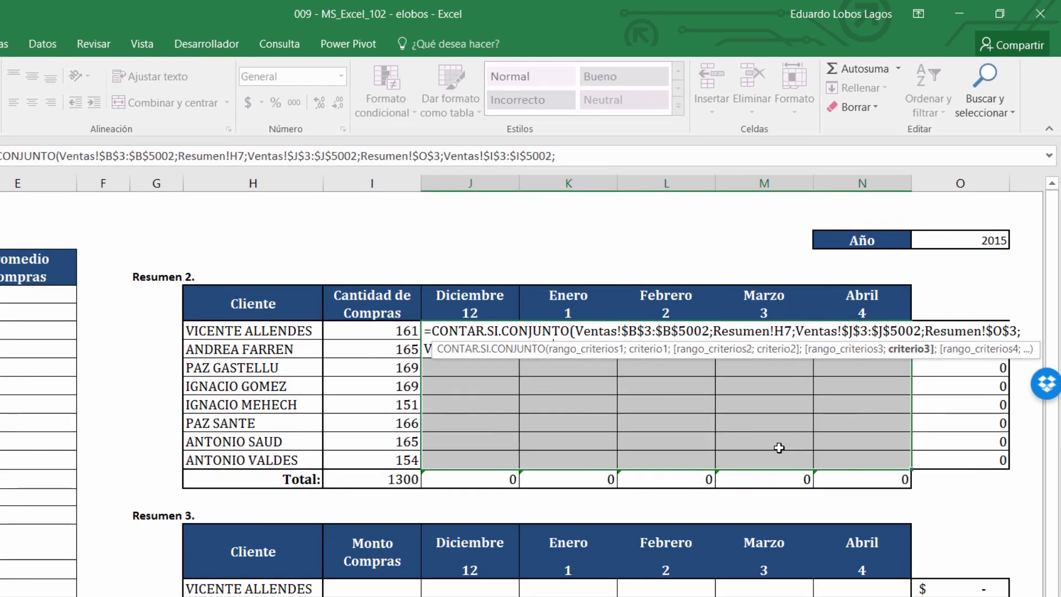
key(Up)
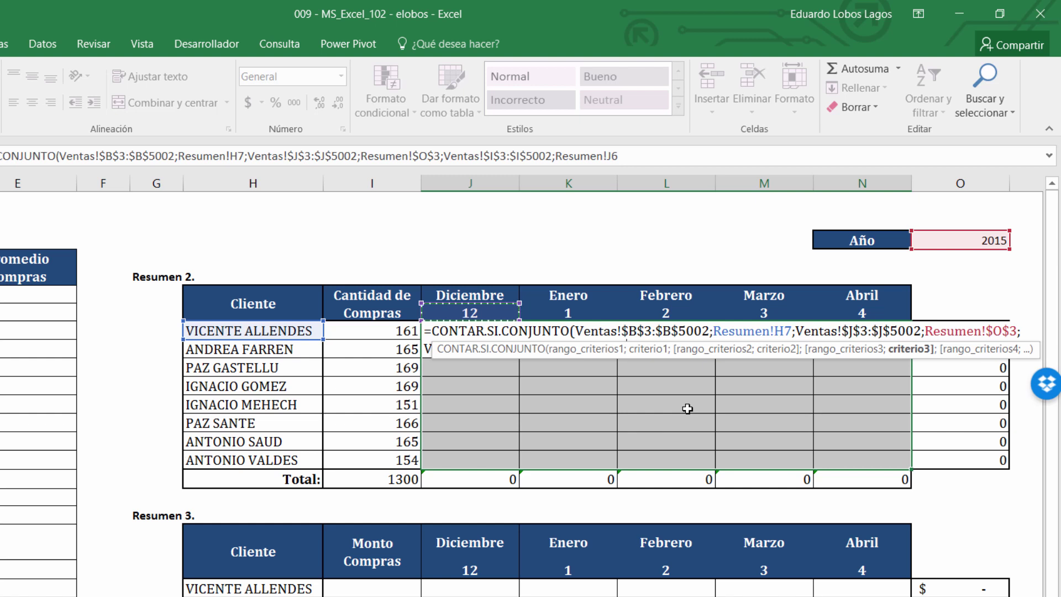
key(F4)
key(F4)
text())
key(ctrl+Return)
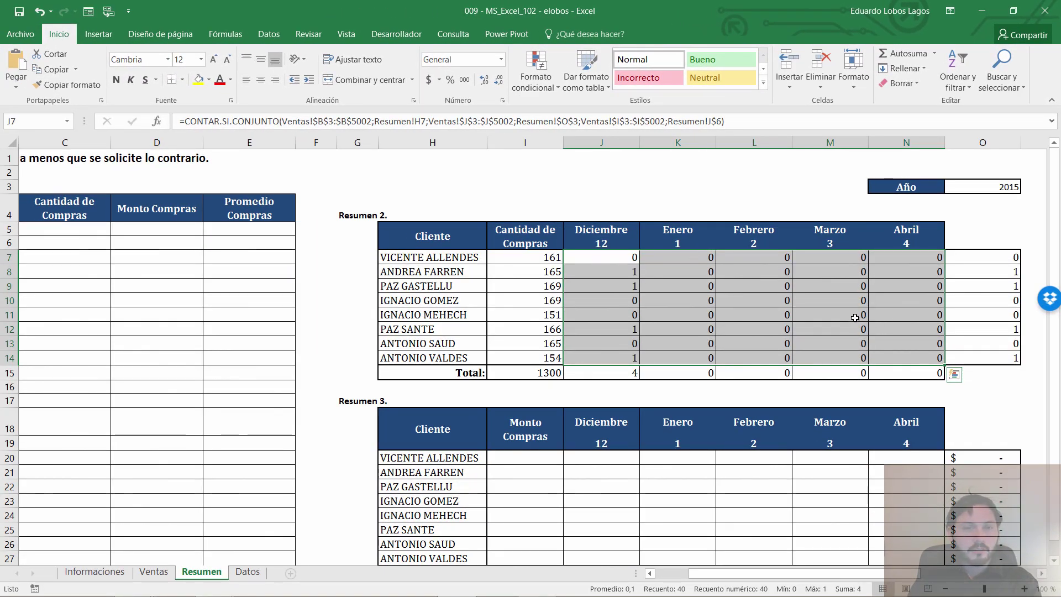
Examine the month formulas in K8 to N8, checking how the client reference shifts across the columns.
click(701, 275)
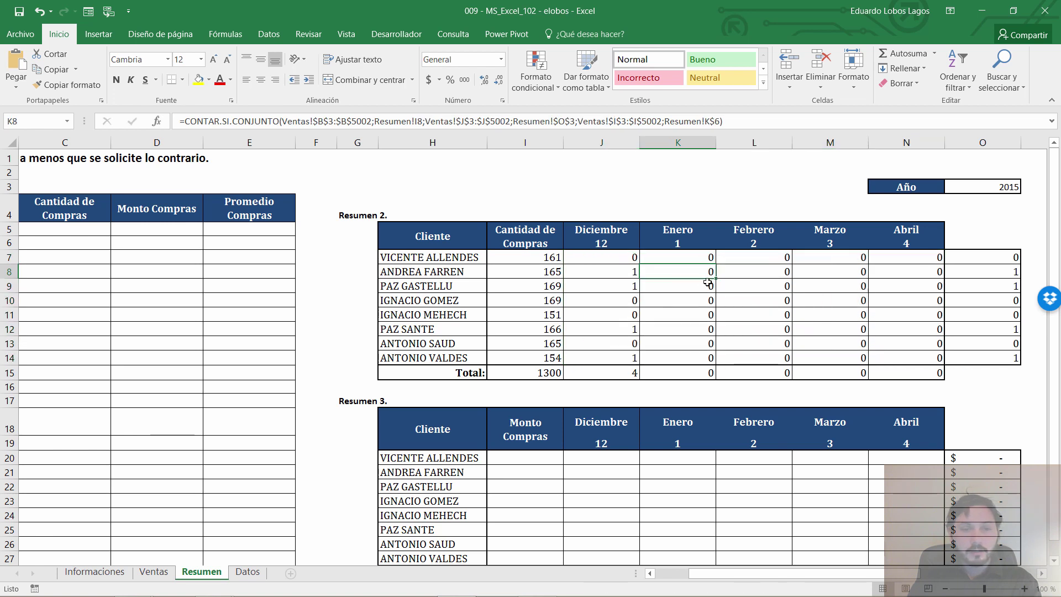
click(764, 274)
click(850, 272)
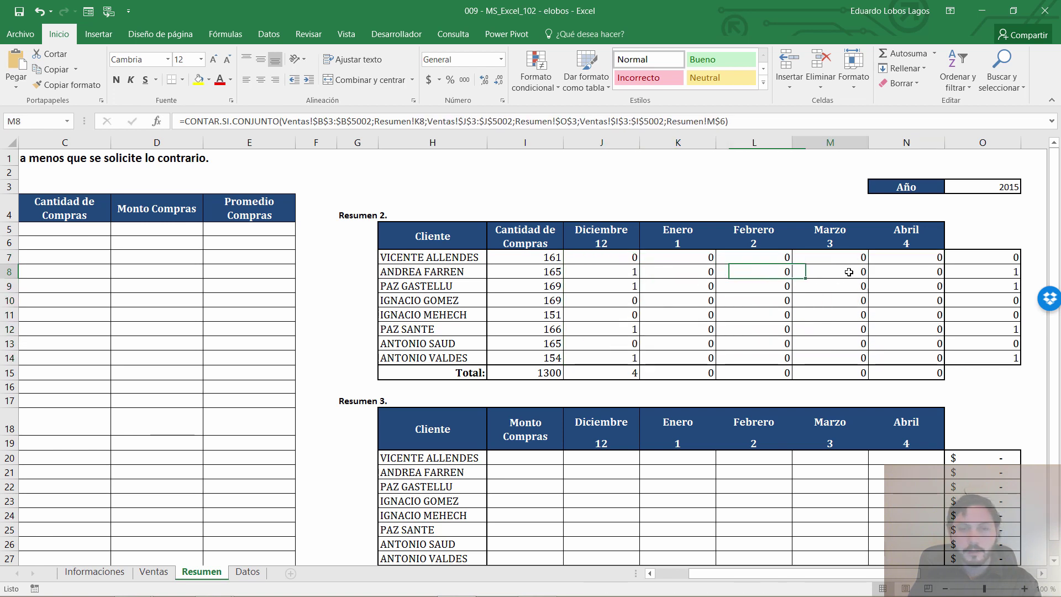
click(892, 275)
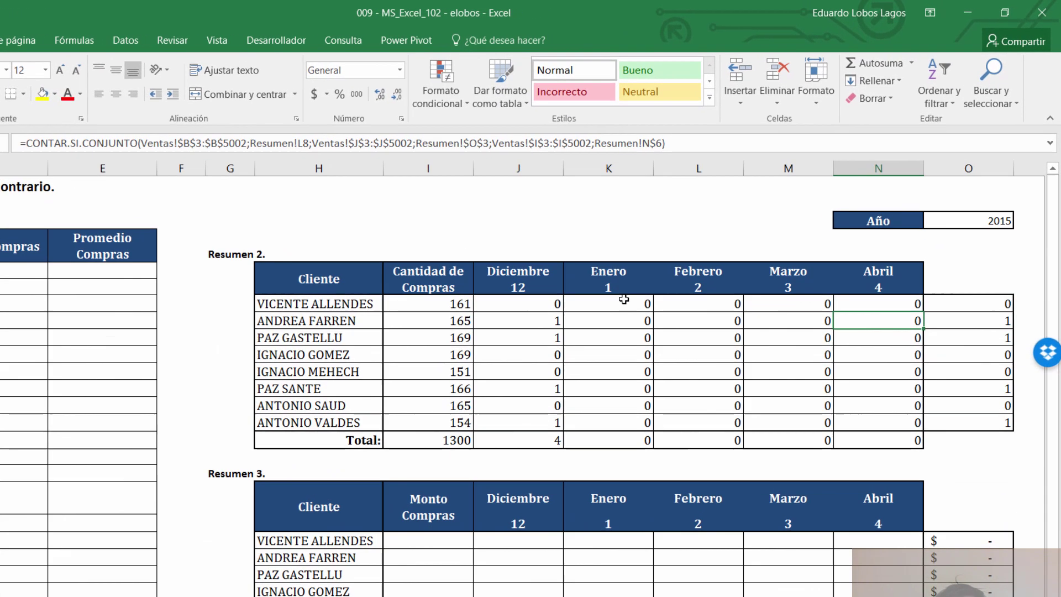
Examine the January formula in K7, checking which cell its client criterion refers to.
double_click(624, 299)
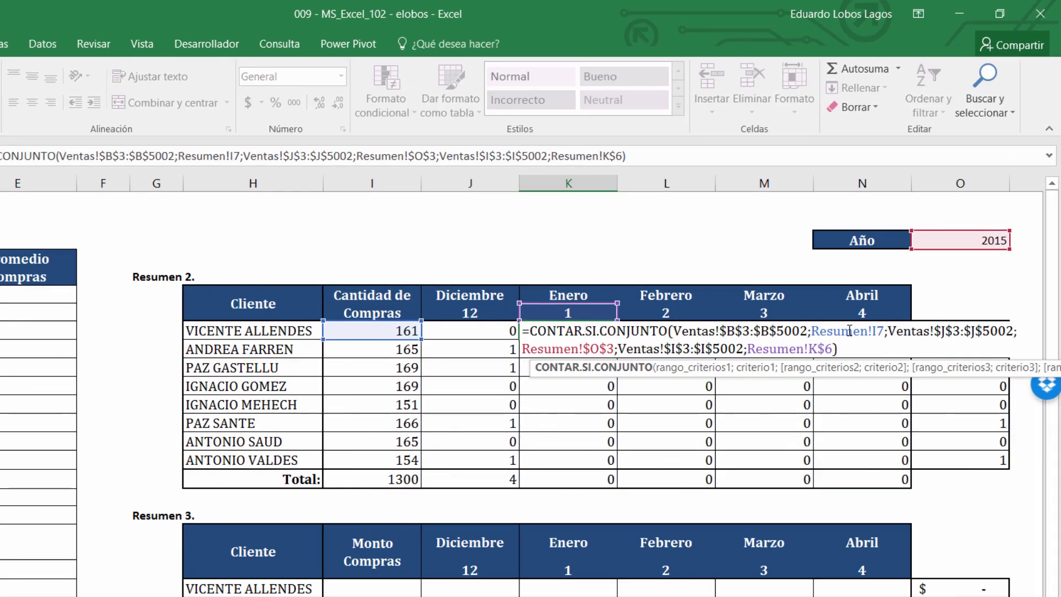
drag(885, 331, 809, 330)
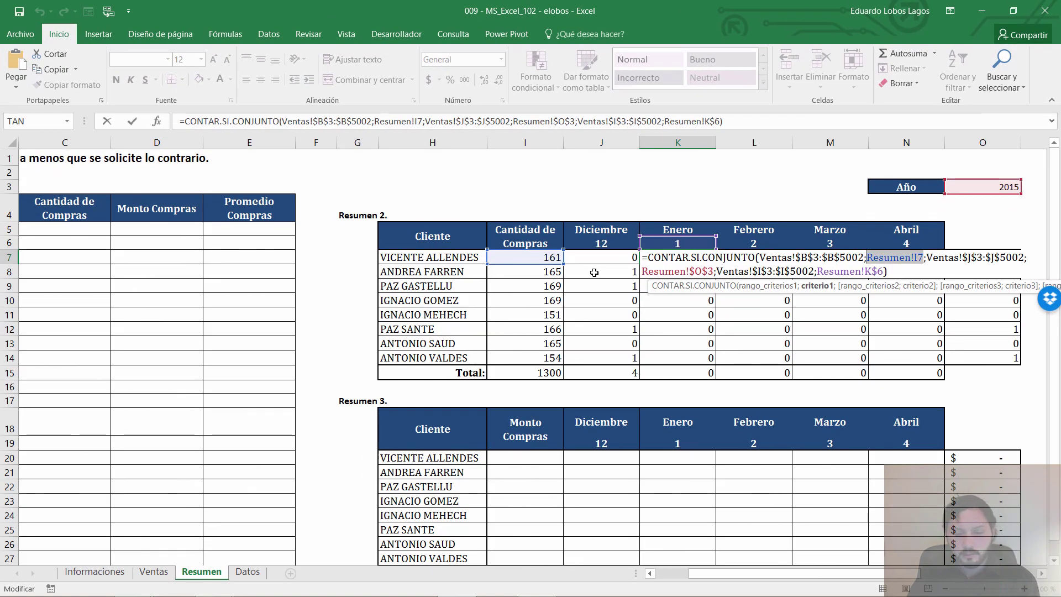
key(ctrl+Return)
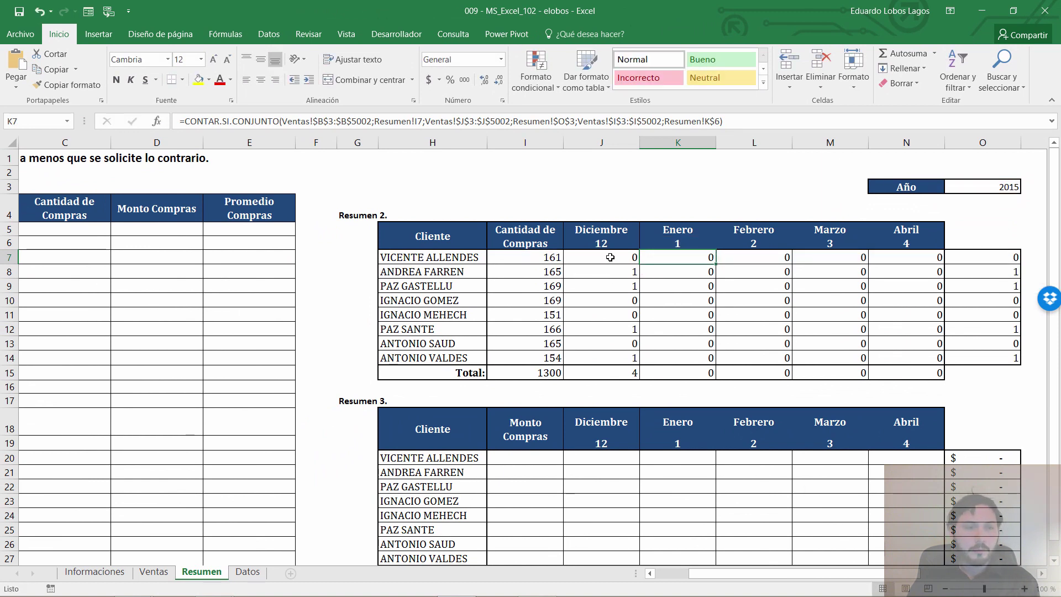
Fix the column of the client reference as Resumen!$H7 in the month formulas and enter the correction across J7:N14.
drag(611, 258, 891, 355)
key(F2)
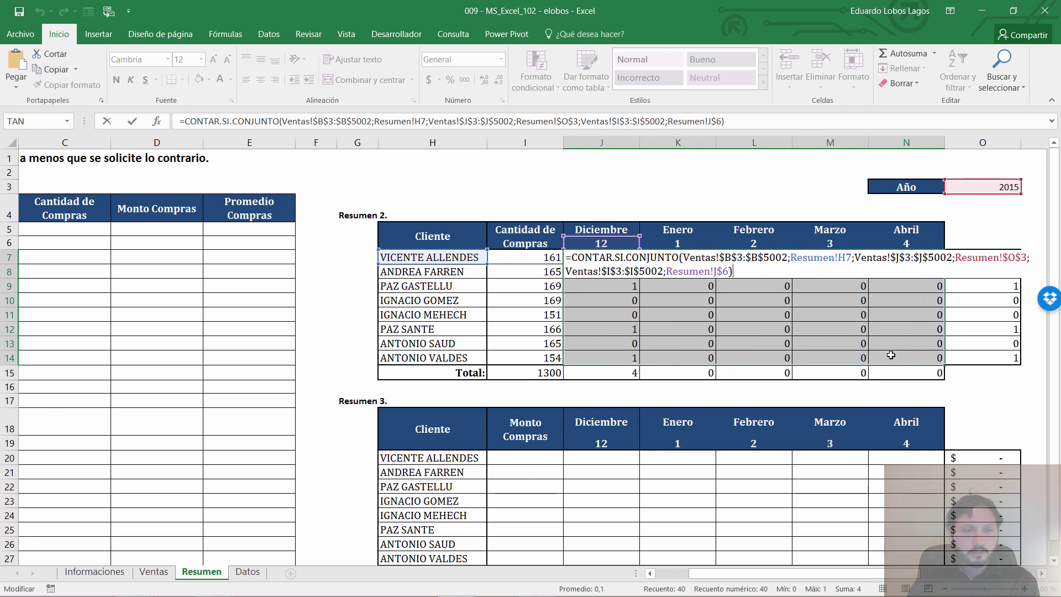
key(Up)
key(Right)
key(Right)
key(Right)
key(Right)
key(Right)
key(Right)
key(Right)
key(Right)
key(Right)
key(Right)
key(Right)
key(Right)
key(Right)
key(Right)
key(Right)
key(Right)
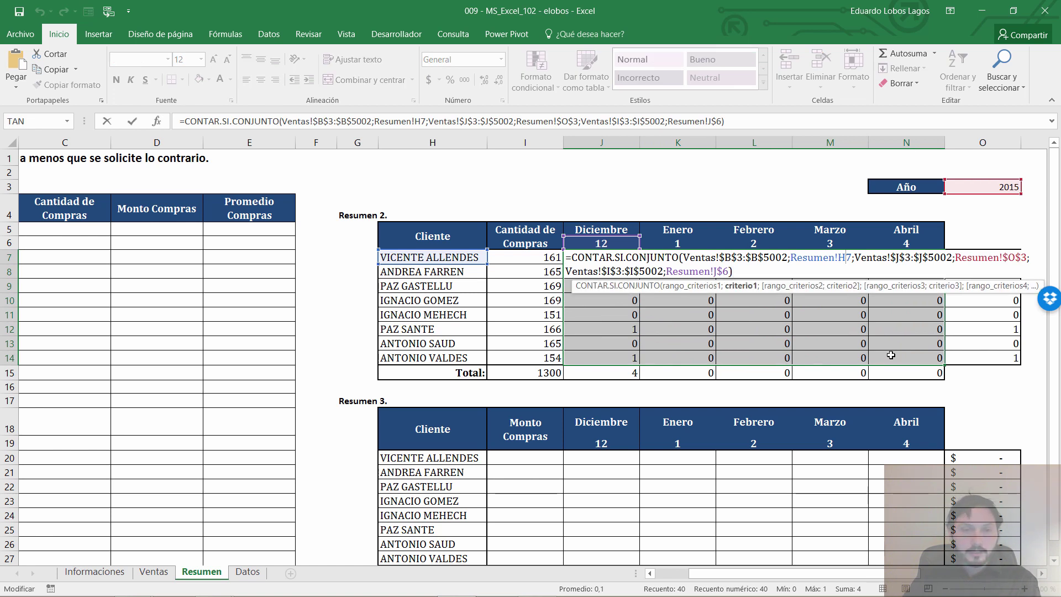
key(F4)
key(F4)
key(F4)
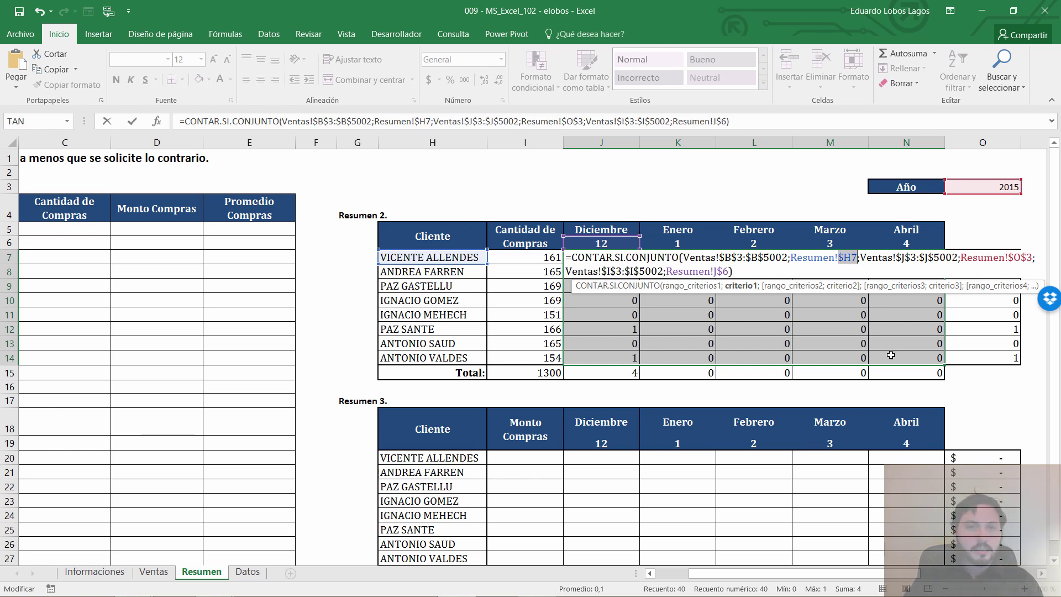
key(ctrl+Return)
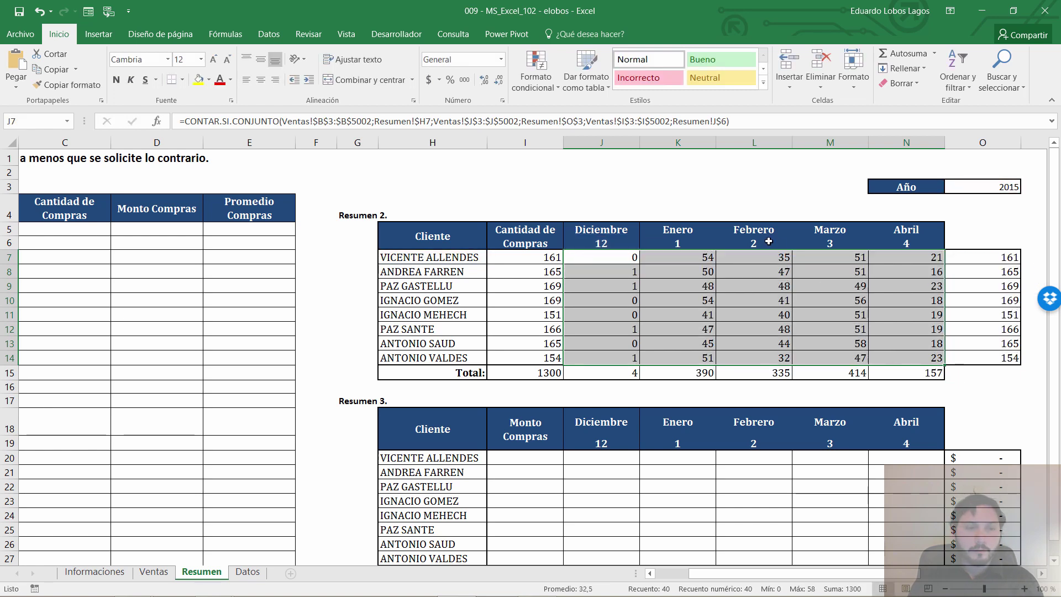
Start a SUMAR.SI.CONJUNTO formula in I20, the first Monto Compras cell of Resumen 3.
scroll(678, 272, down, 2)
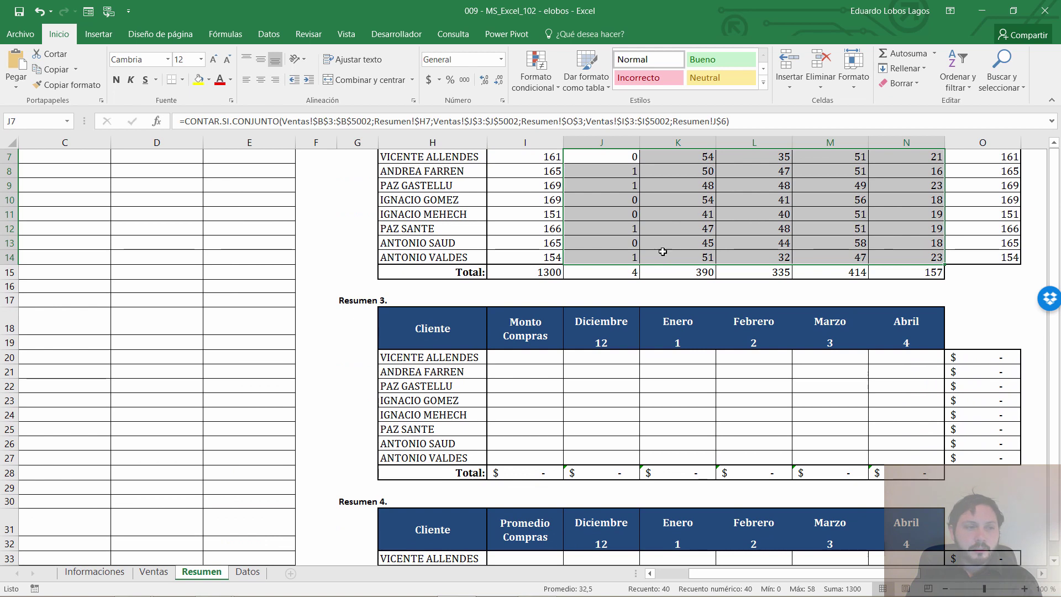
scroll(661, 253, down, 1)
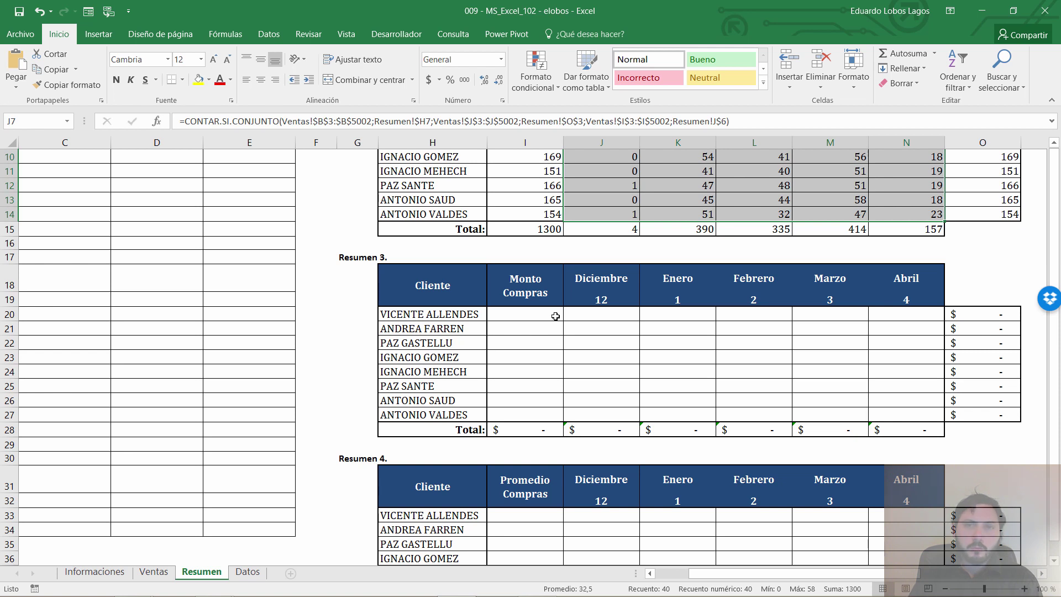
click(555, 316)
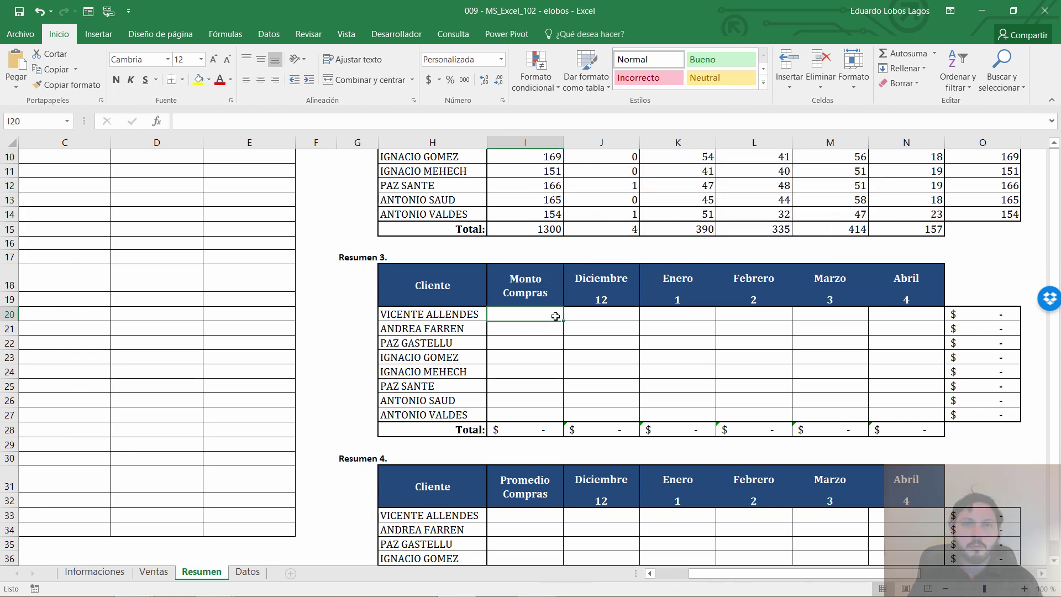
text(=)
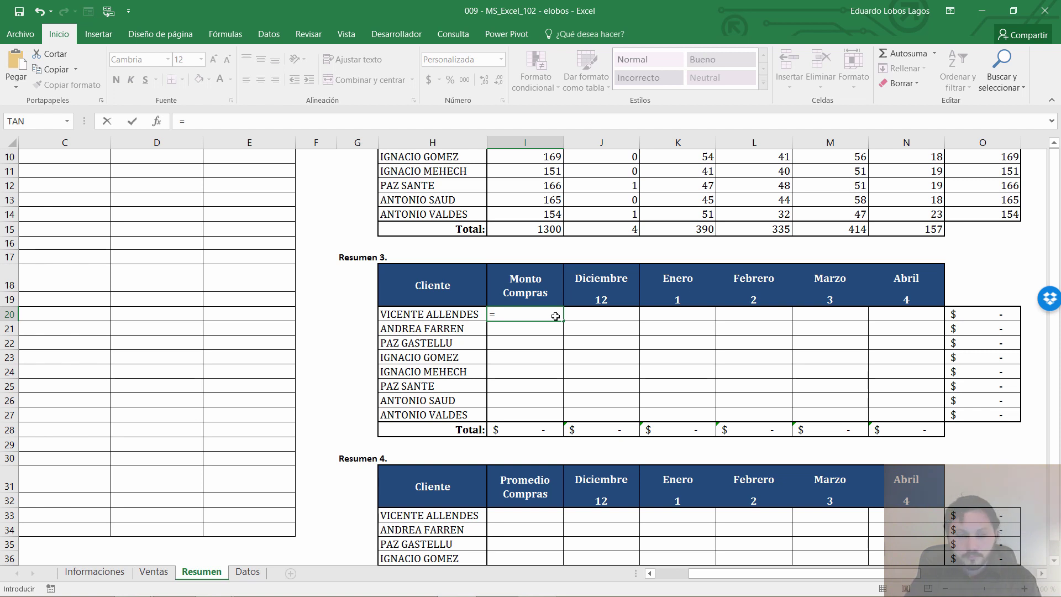
text(sumar)
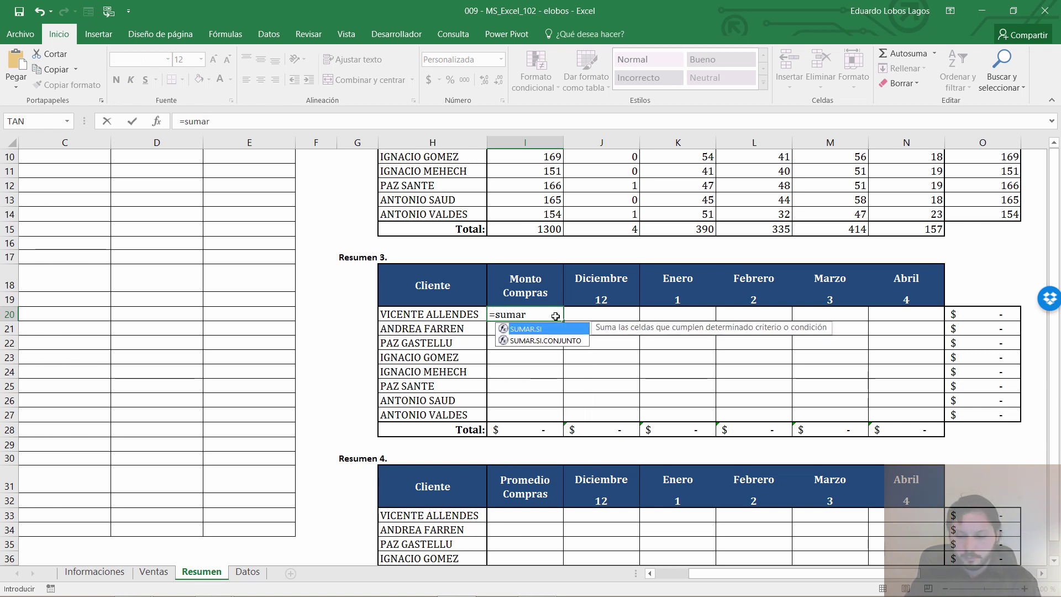
text(.si.)
key(Tab)
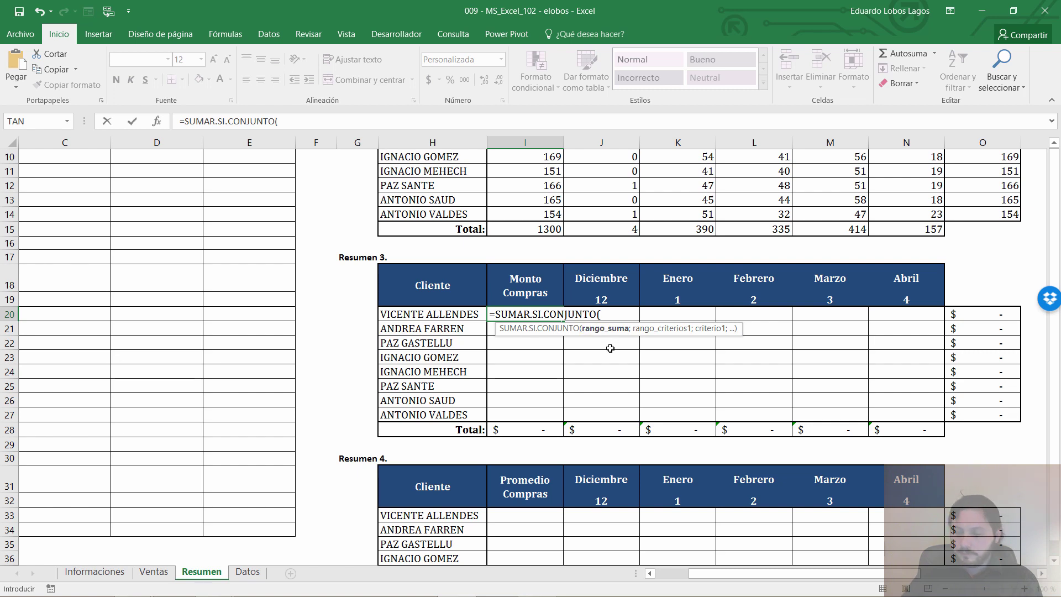
Use the Monto Neto column of Ventas as the sum range, with the absolute reference Ventas!$P$3:$P$5002.
key(ctrl+Page_Up)
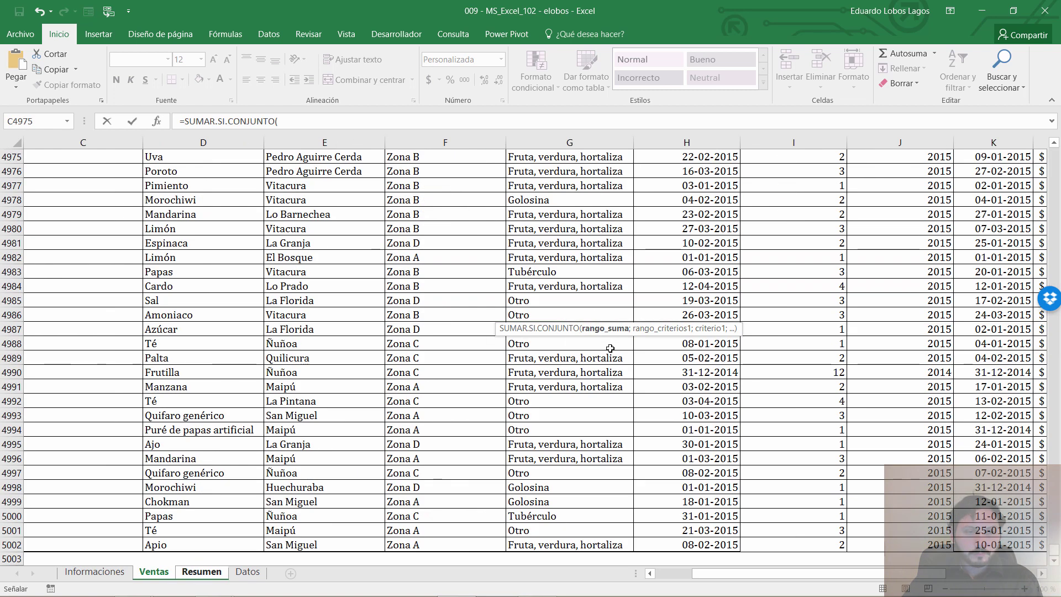
click(936, 285)
key(Right)
key(Right)
key(Right)
key(Right)
key(Right)
key(Right)
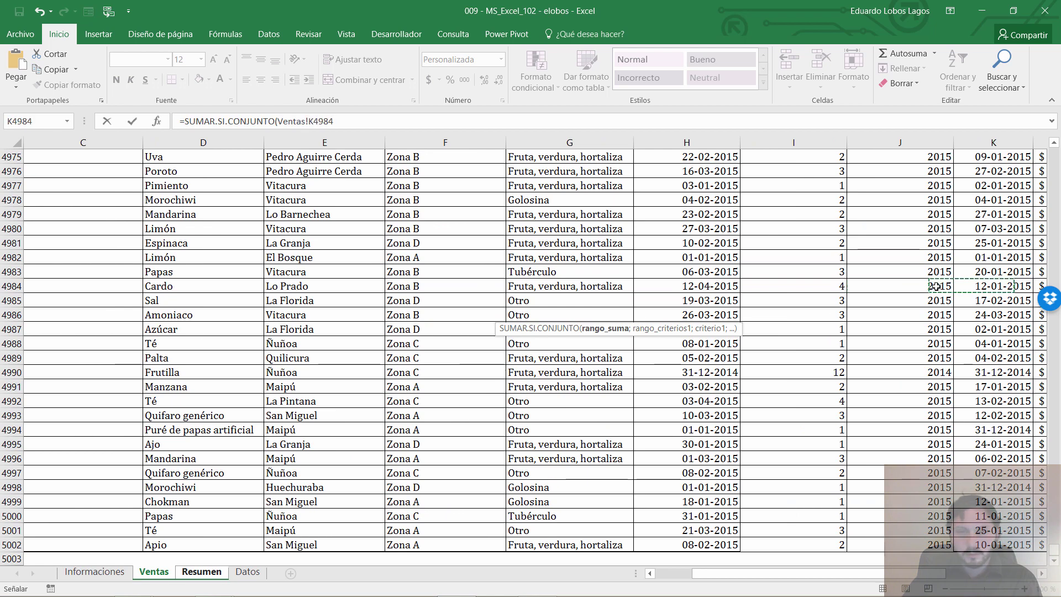
key(ctrl+Up)
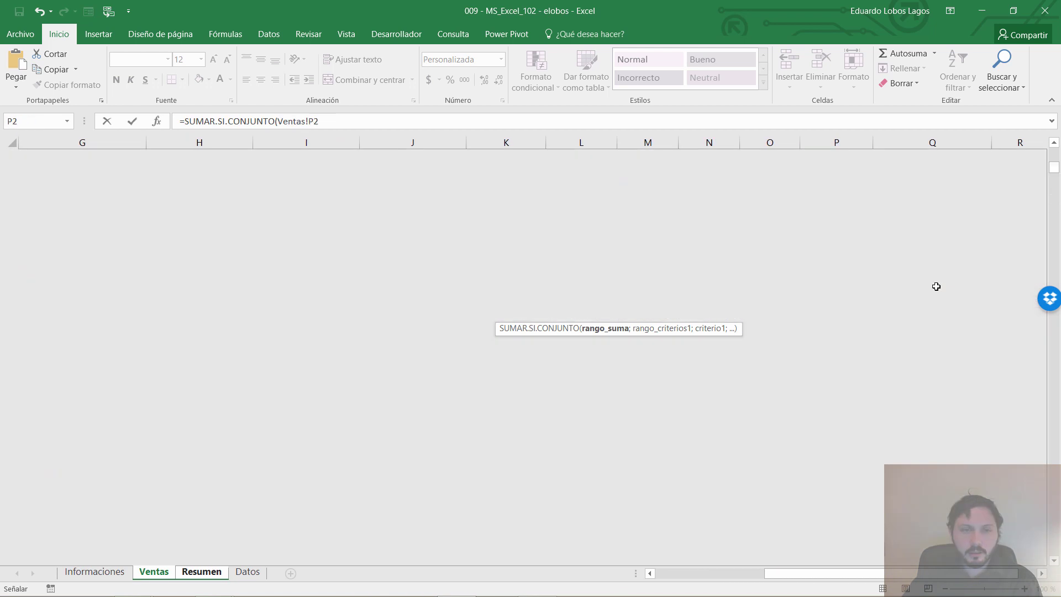
key(Down)
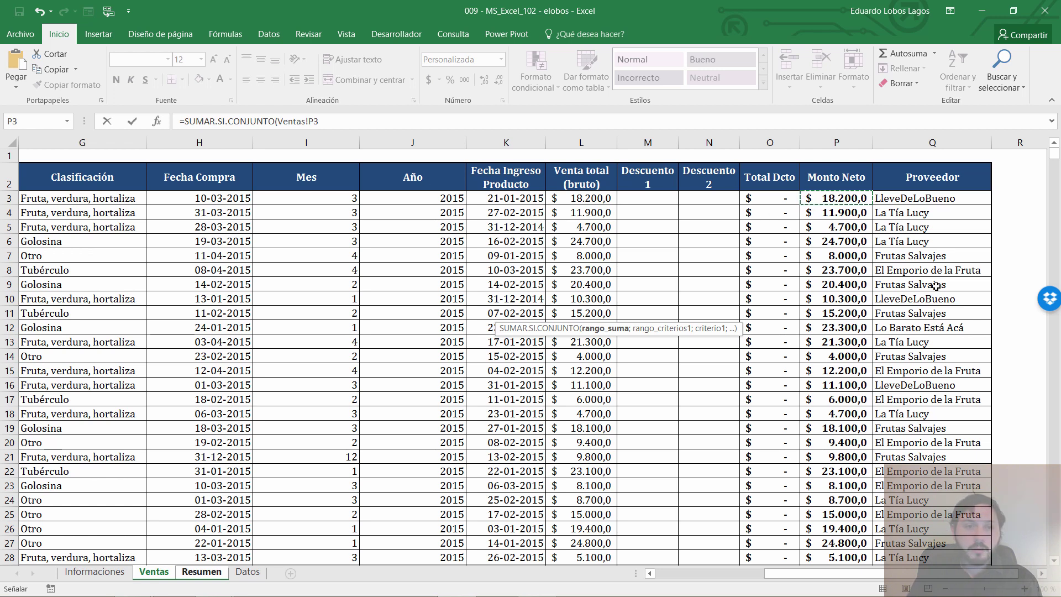
key(ctrl+shift+Down)
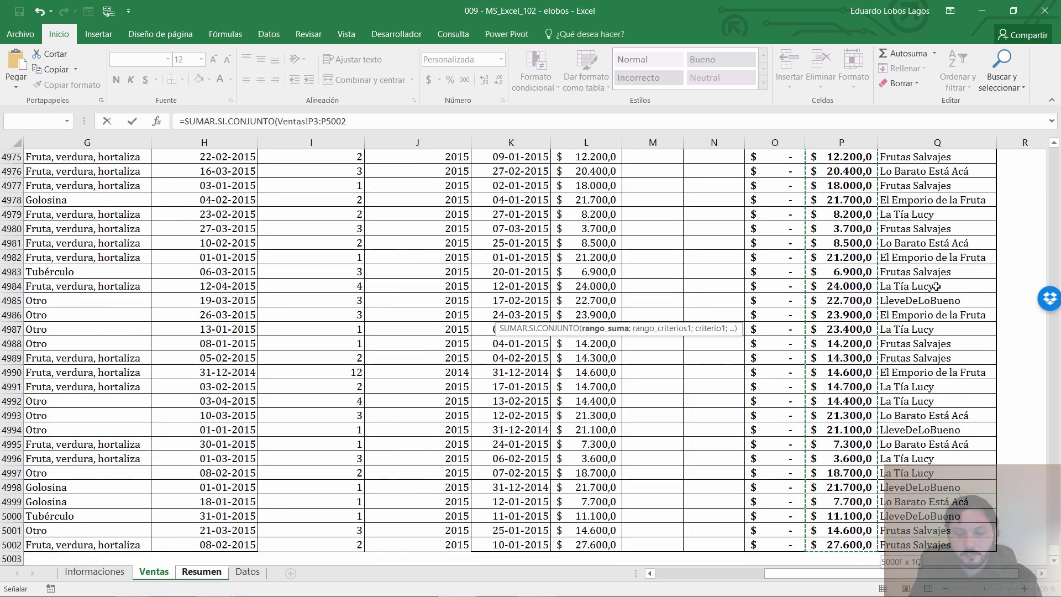
key(F4)
text(;)
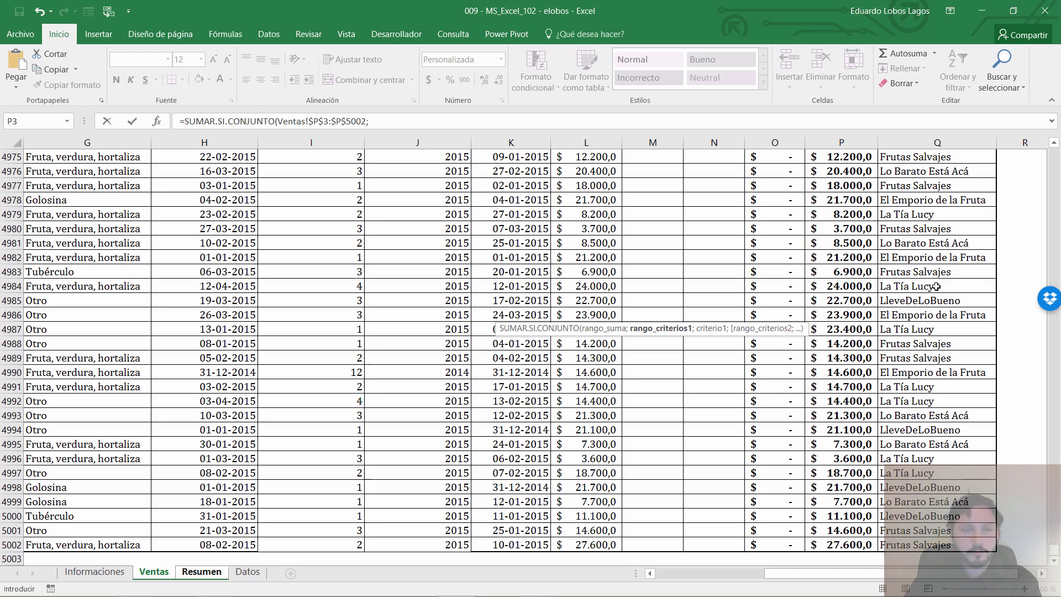
Add the Cliente column of Ventas as the first criteria range, using the absolute reference Ventas!$B$3:$B$5002.
key(ctrl+Page_Down)
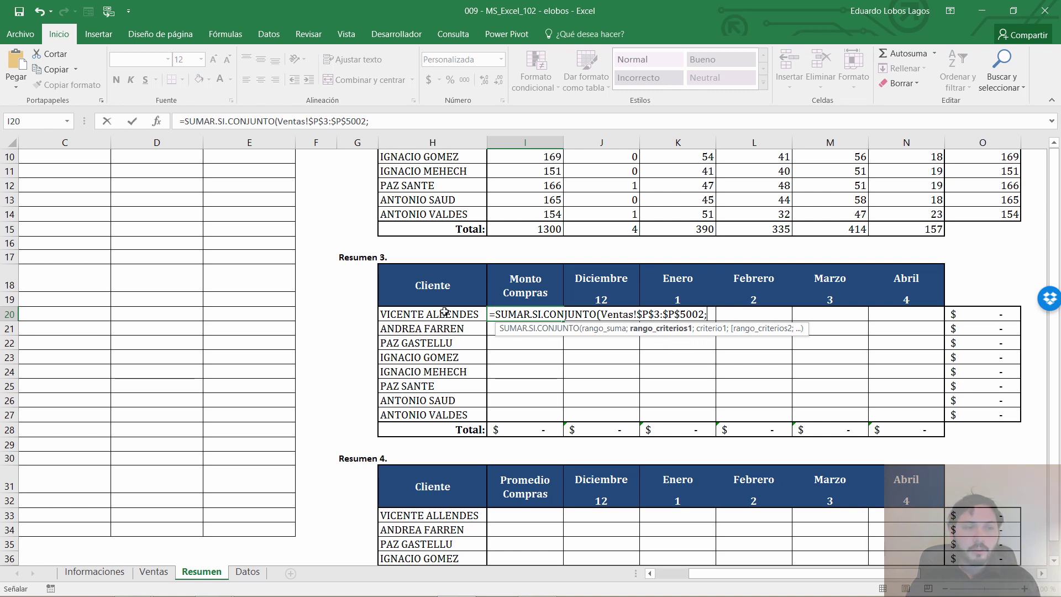
scroll(814, 298, up, 3)
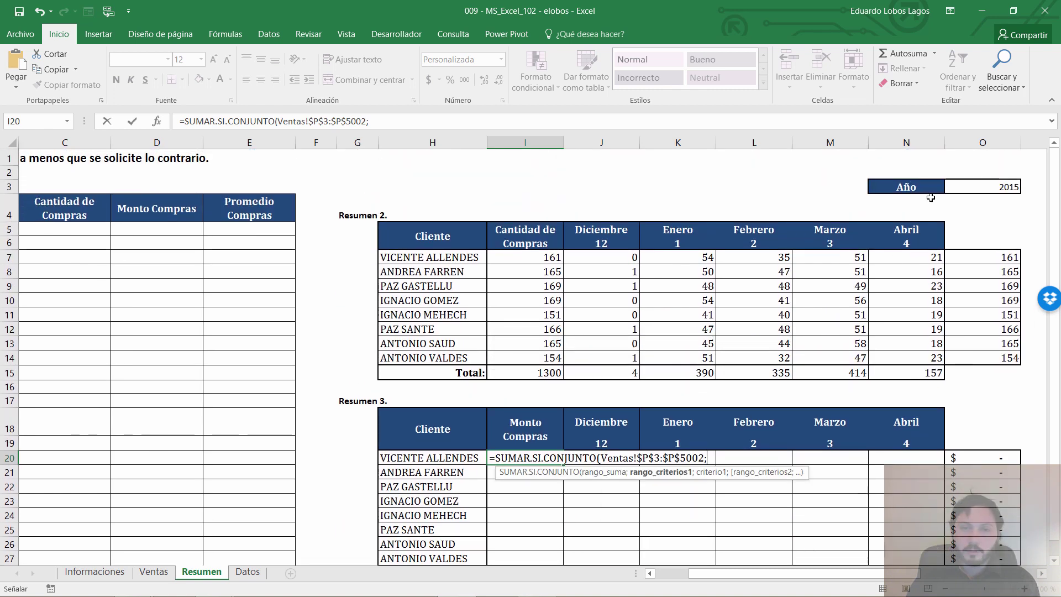
scroll(593, 406, down, 1)
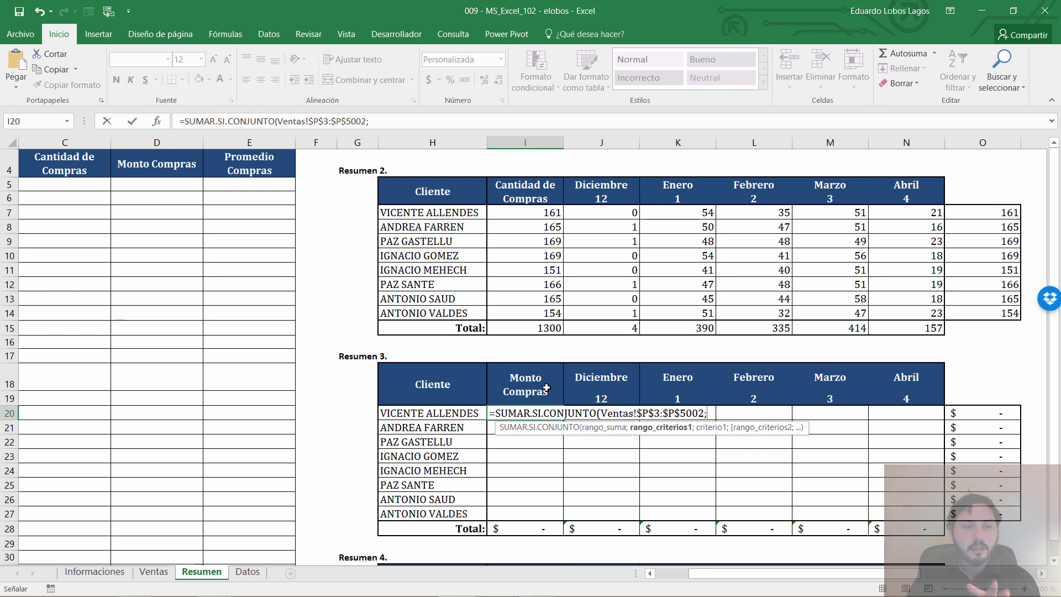
scroll(551, 391, up, 1)
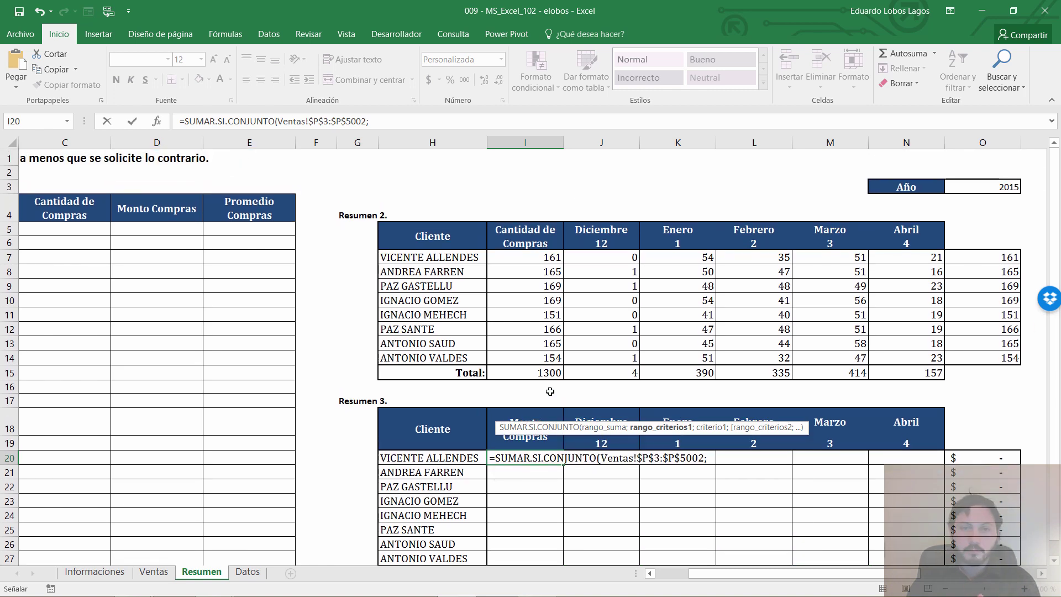
scroll(550, 392, down, 2)
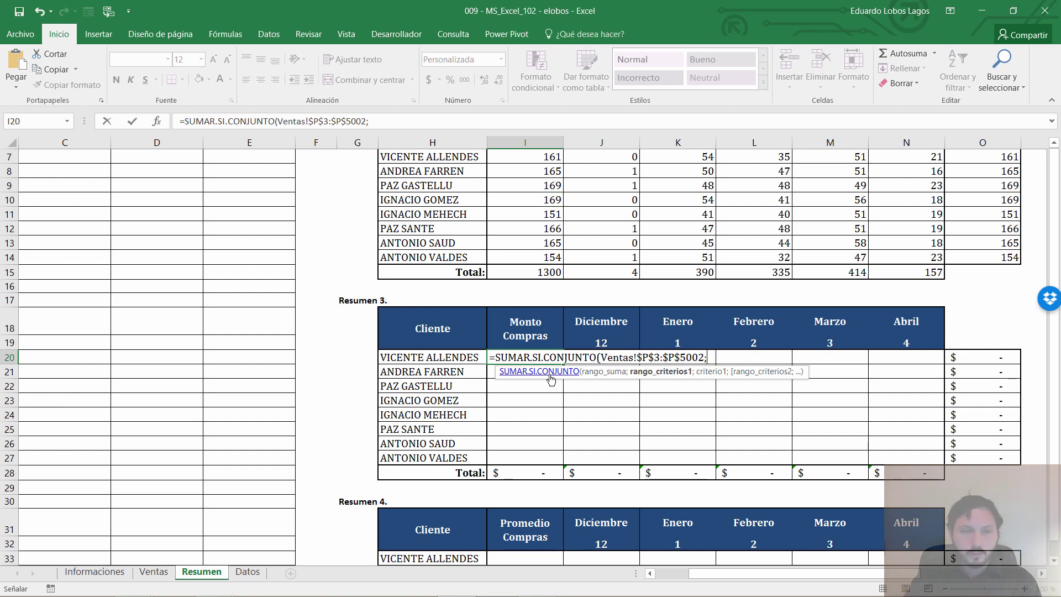
key(ctrl+Page_Up)
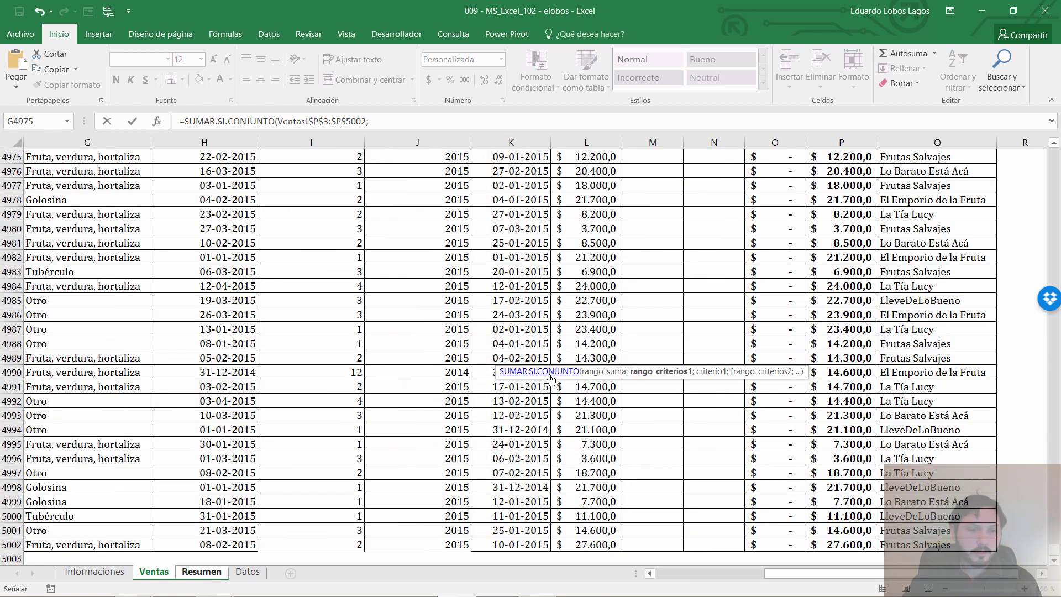
click(562, 292)
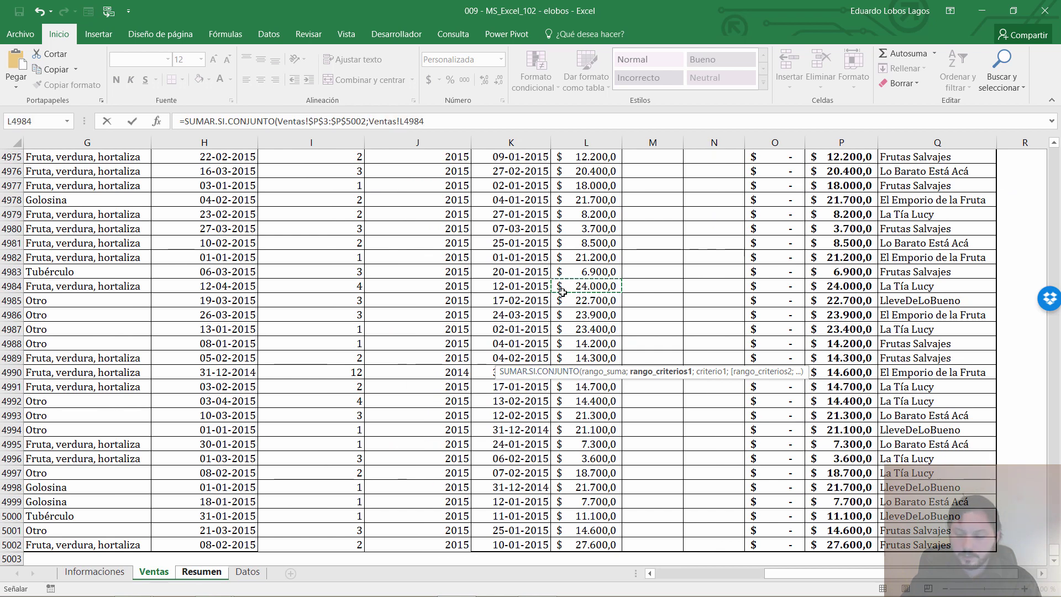
key(ctrl+Left)
key(ctrl+Up)
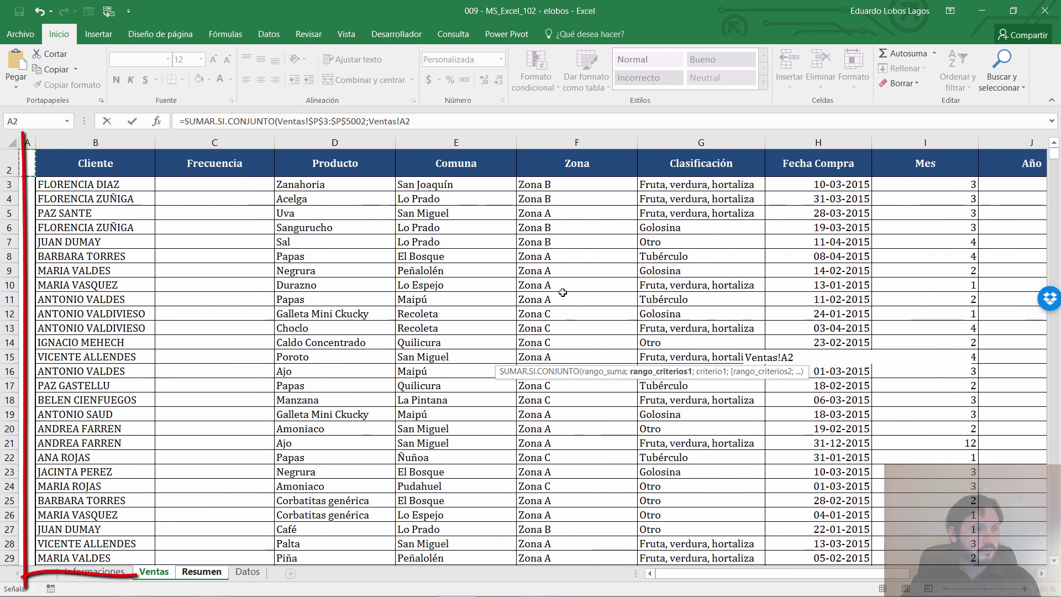
key(Right)
key(Down)
key(ctrl+shift+Down)
key(F4)
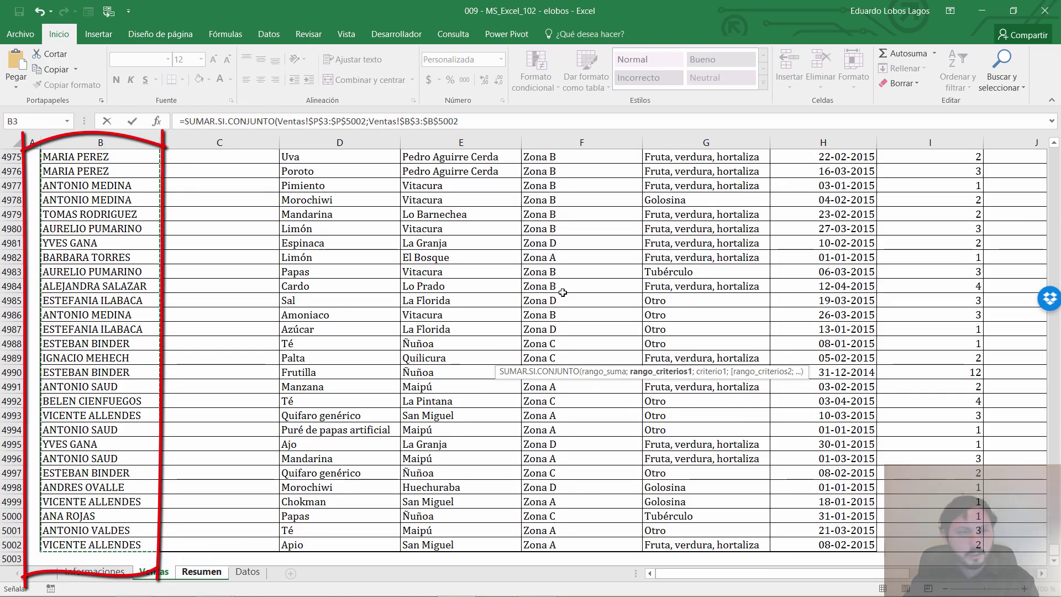
text(;)
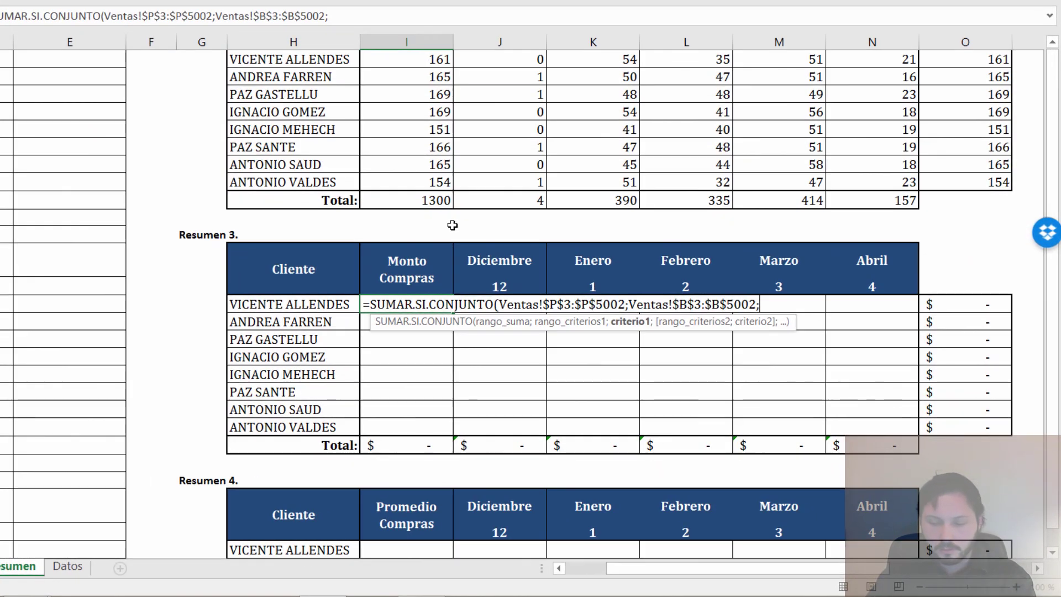
Use the client cell Resumen!$H20 with its column fixed as the first criterion.
key(Left)
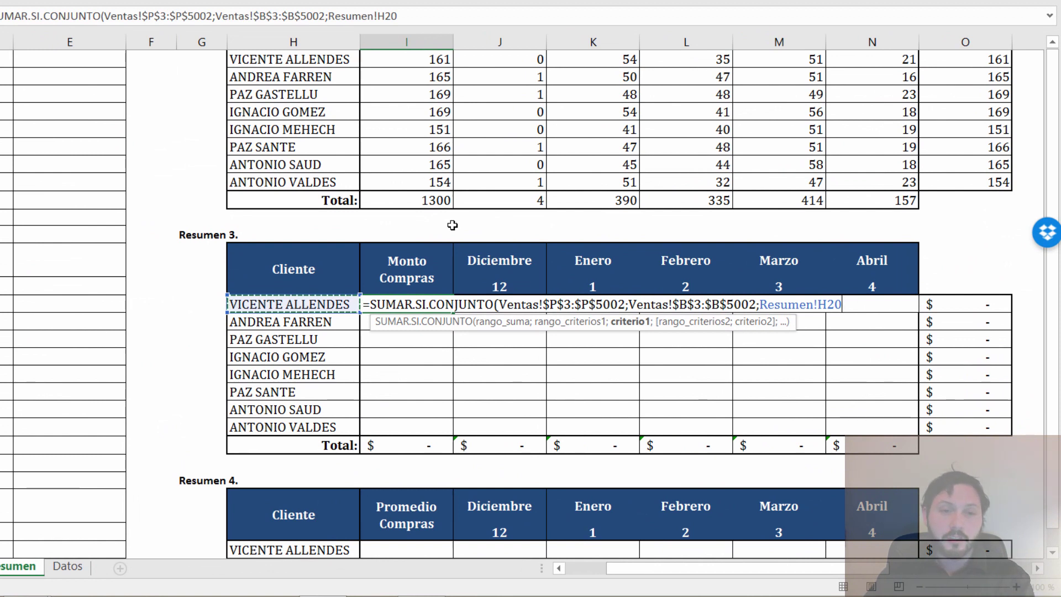
key(F4)
key(F4)
key(F4)
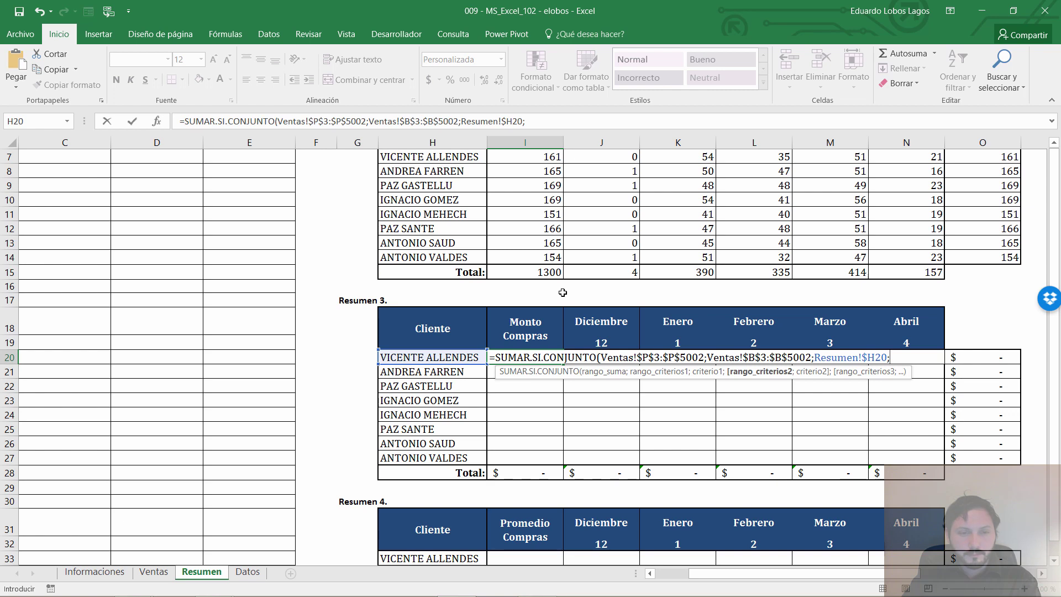
text(;)
Add the Año column of Ventas as the second criteria range, using the absolute reference Ventas!$J$3:$J$5002.
key(ctrl+Page_Up)
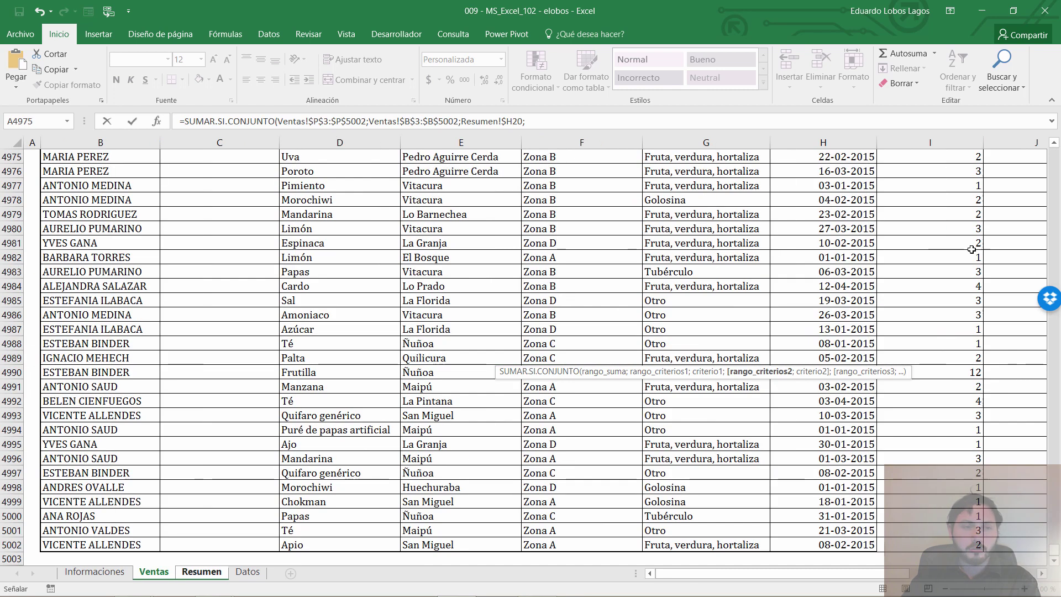
click(972, 250)
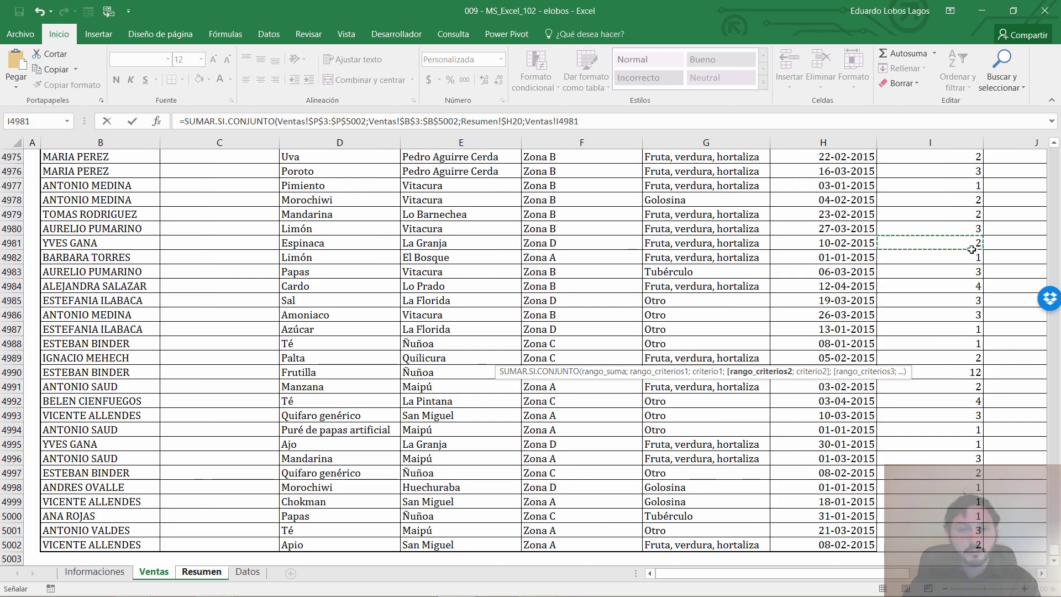
key(Right)
key(ctrl+Up)
key(Down)
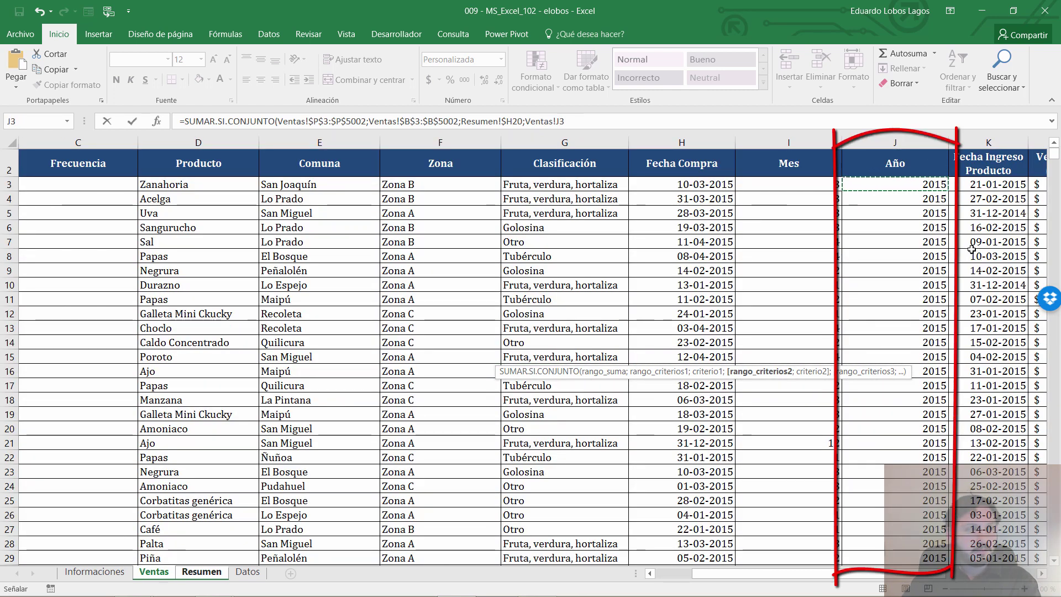
key(ctrl+shift+Down)
key(F4)
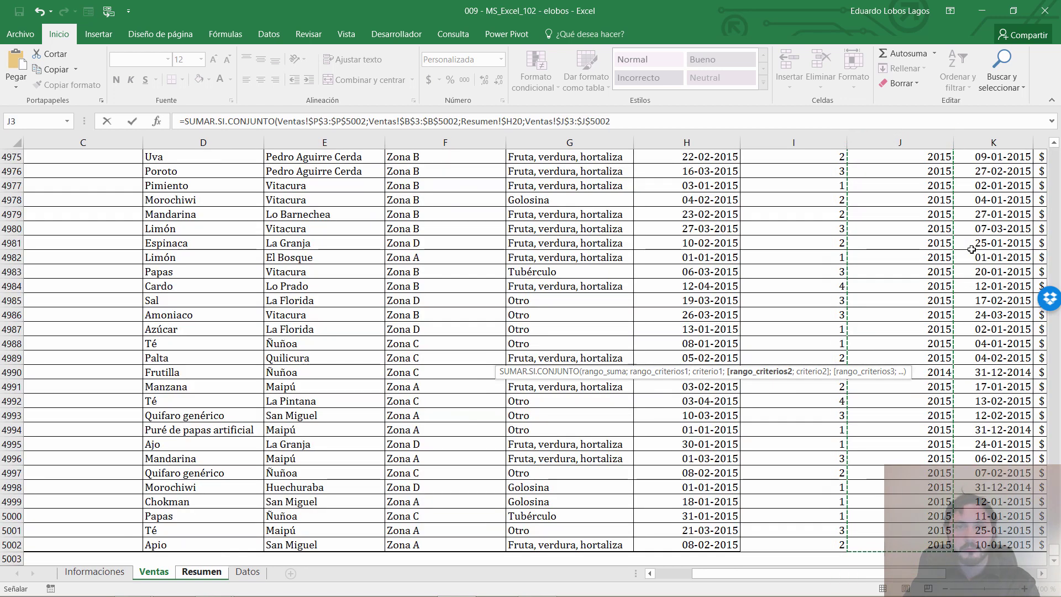
Use the year cell Resumen!$O$3 with an absolute reference as the second criterion and complete the amount formula in I20.
text(;)
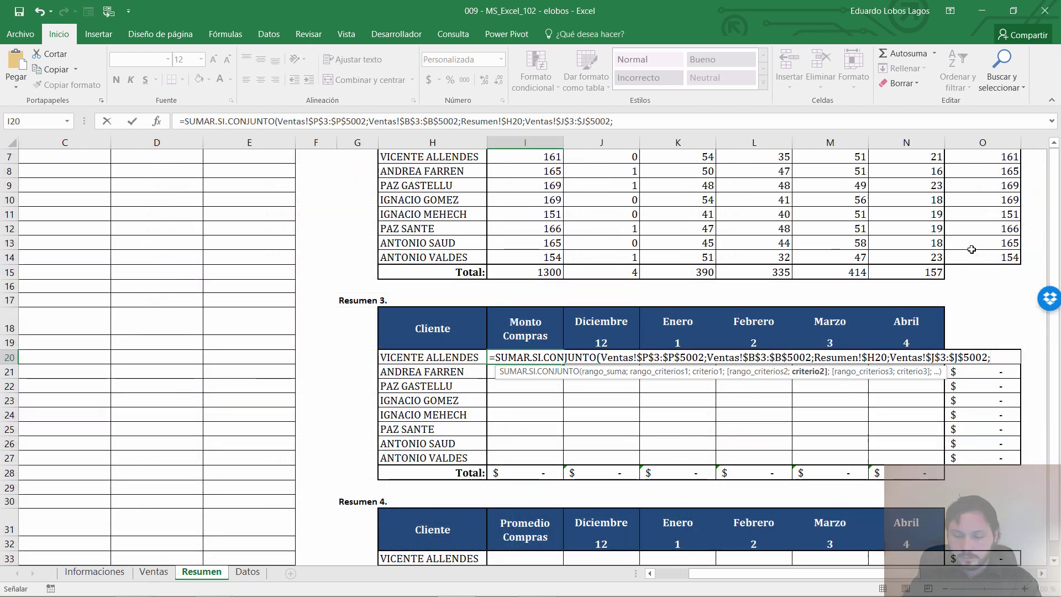
key(Up)
key(Up)
key(Up)
key(Up)
key(Up)
key(Up)
key(Up)
key(Up)
key(Up)
key(Up)
key(Up)
key(Up)
key(Up)
key(Up)
key(Up)
key(Up)
key(Up)
key(Right)
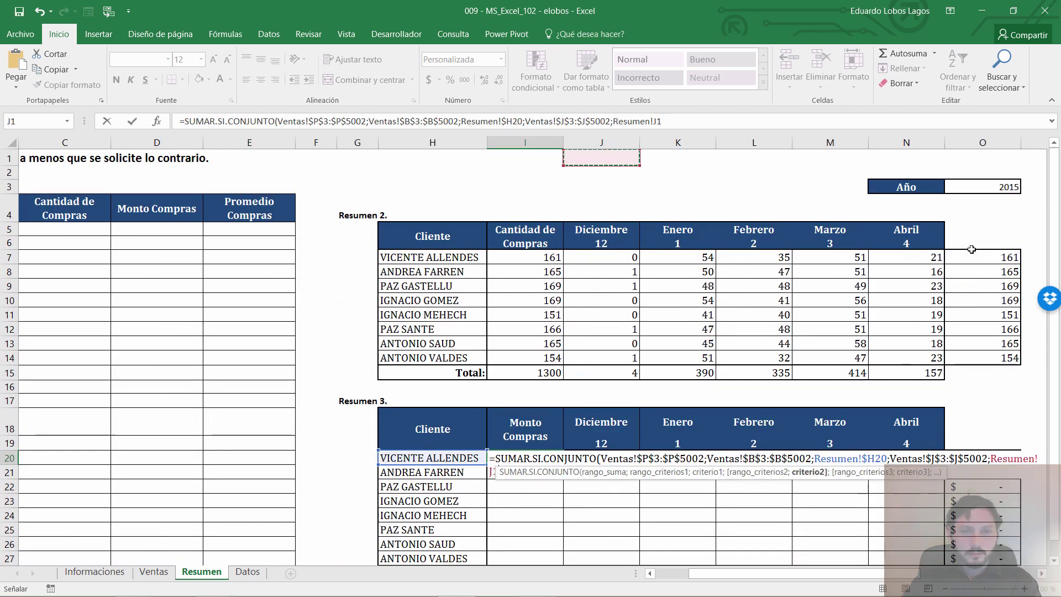
key(Right)
key(Right)
key(Right)
key(Down)
key(Down)
key(Right)
key(Right)
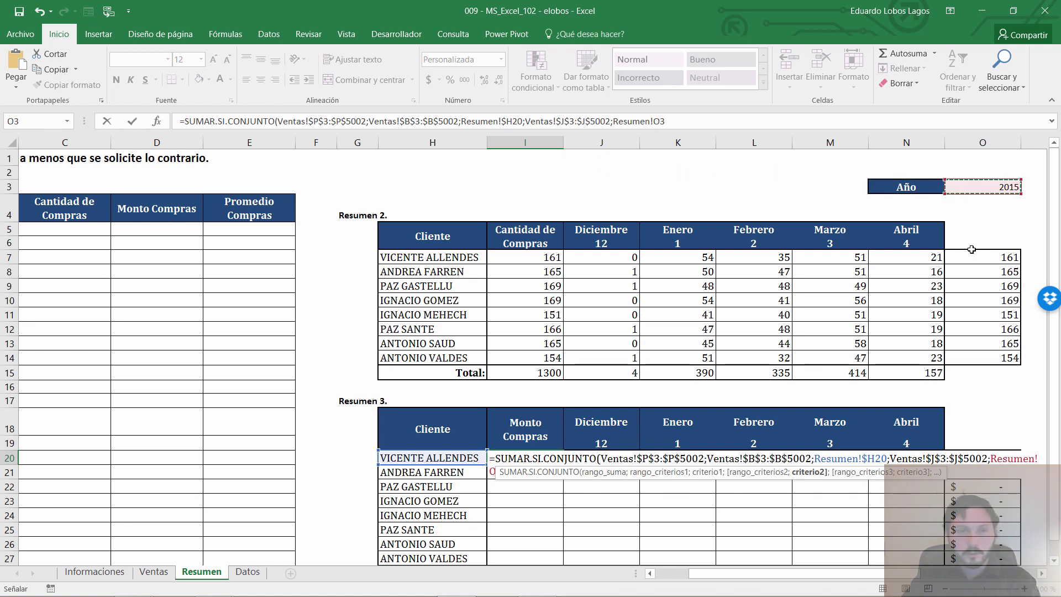
key(F4)
text())
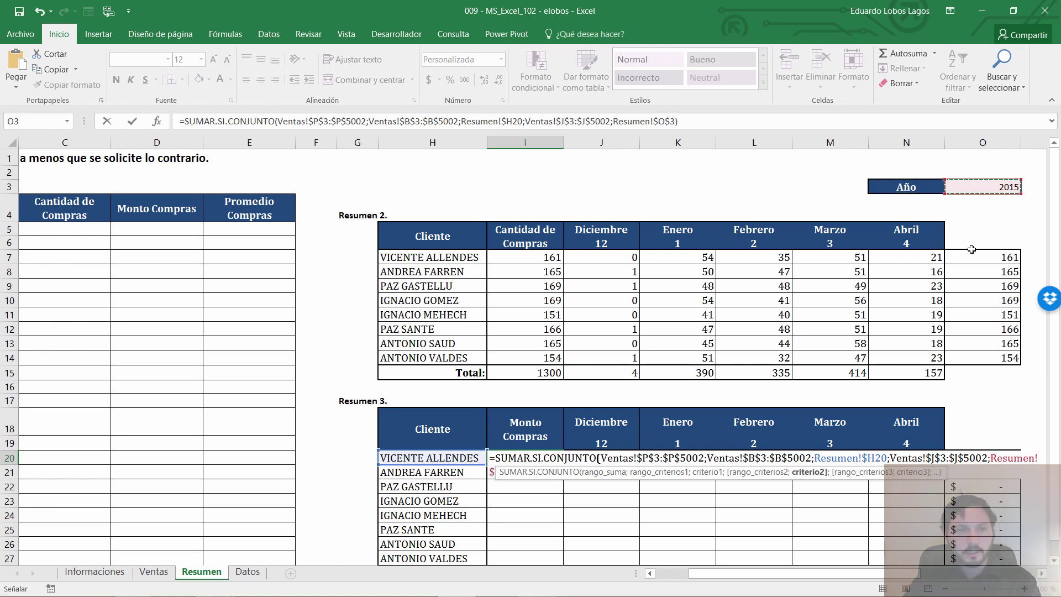
key(ctrl+Return)
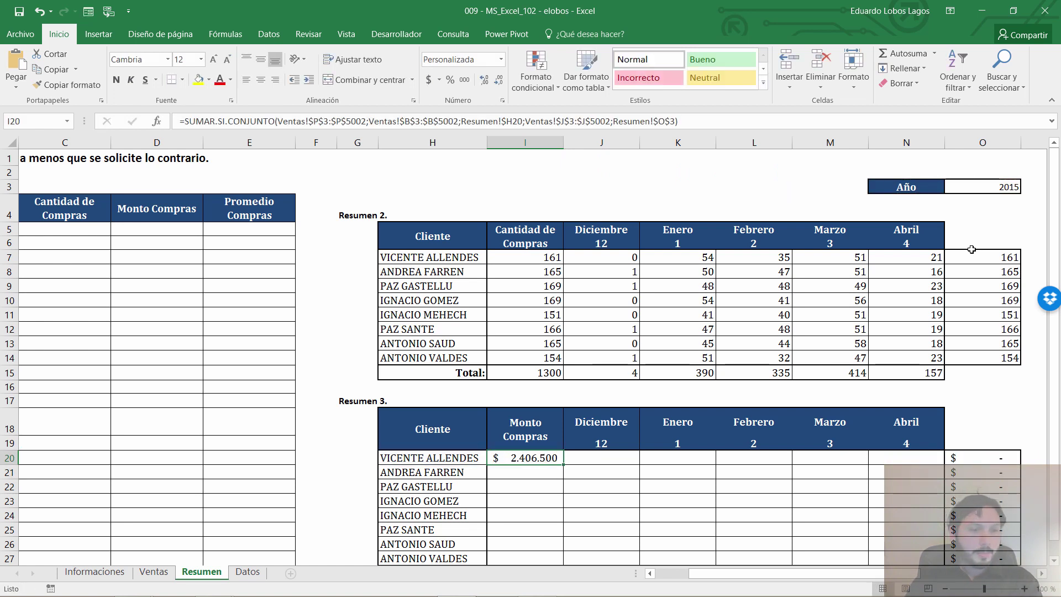
Copy the I20 formula to the remaining Monto Compras cells of Resumen 3, I21:I27, pasting formulas only.
scroll(578, 289, down, 2)
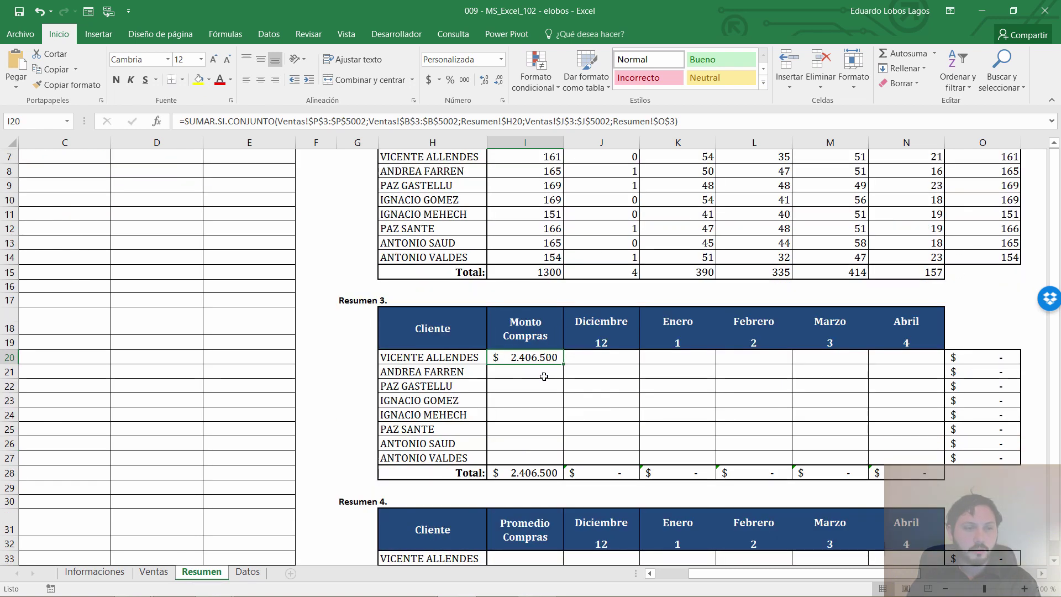
key(ctrl+c)
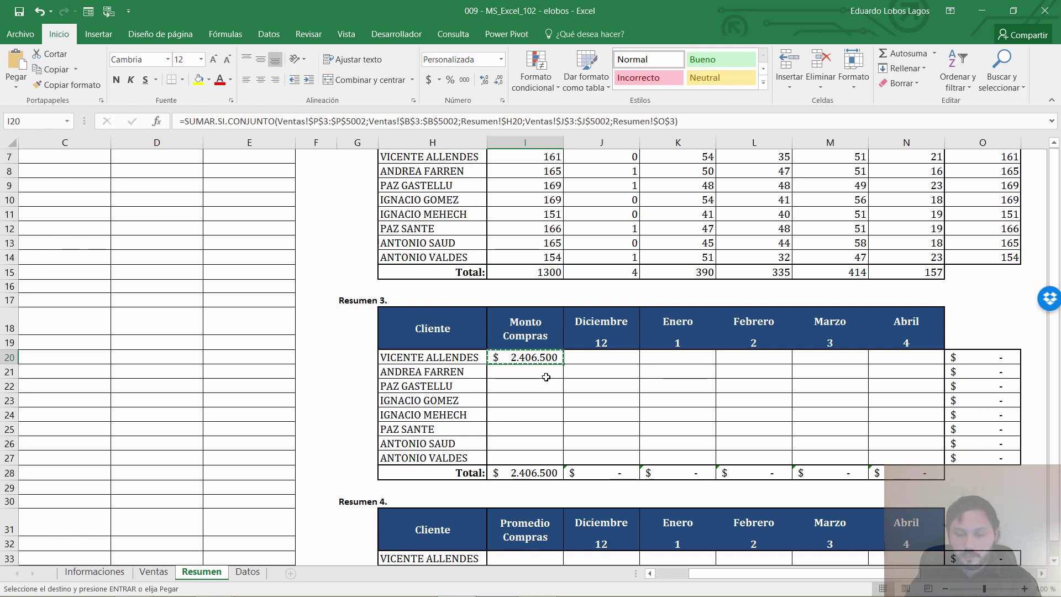
click(546, 377)
key(shift+Down)
key(shift+Down)
key(shift+Down)
key(shift+Down)
key(shift+Down)
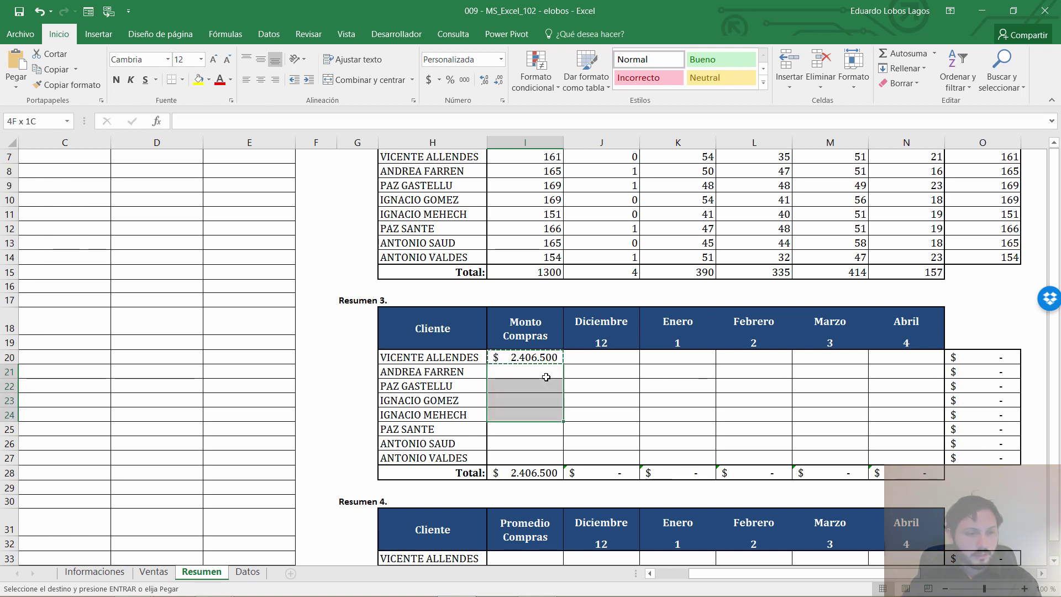
key(shift+Down)
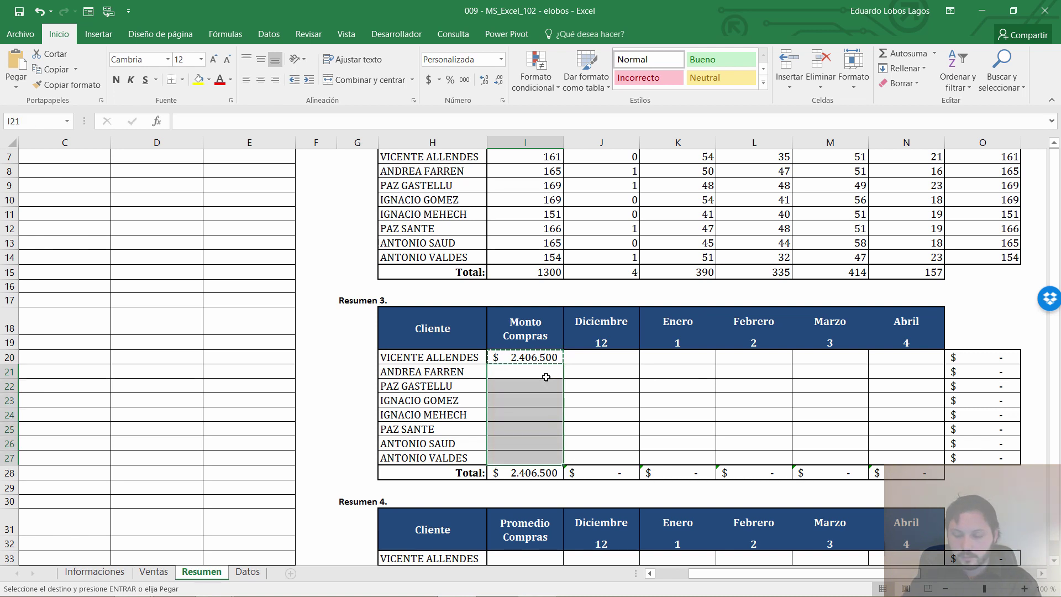
right_click(547, 377)
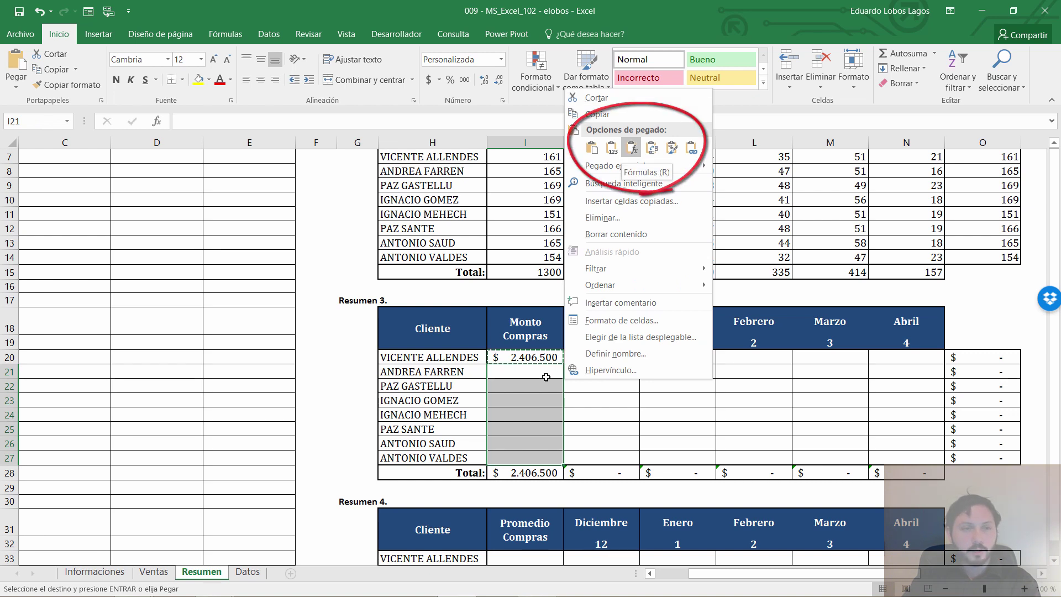
key(r)
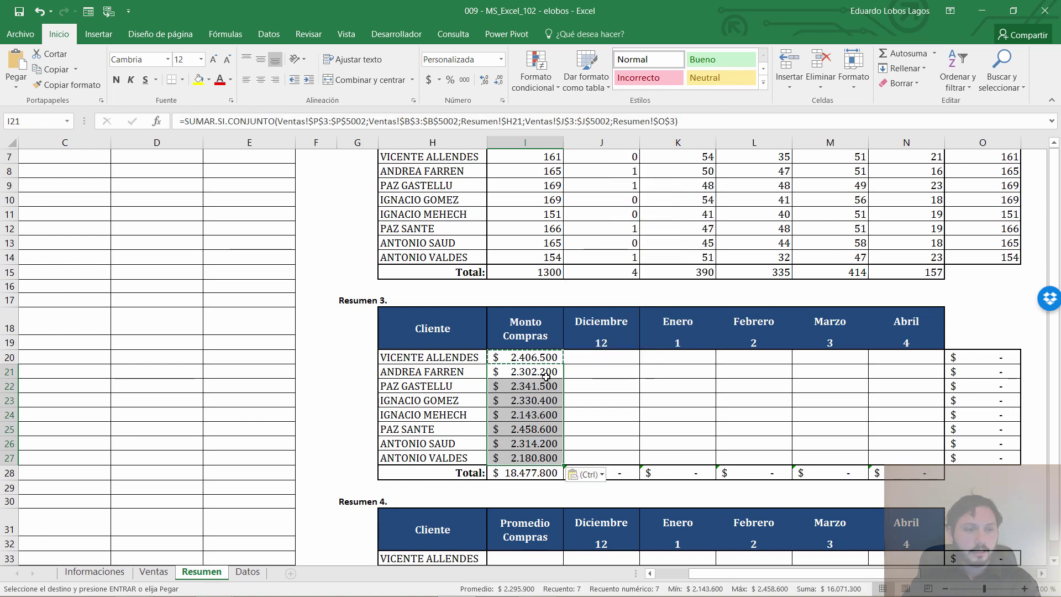
click(546, 377)
key(Escape)
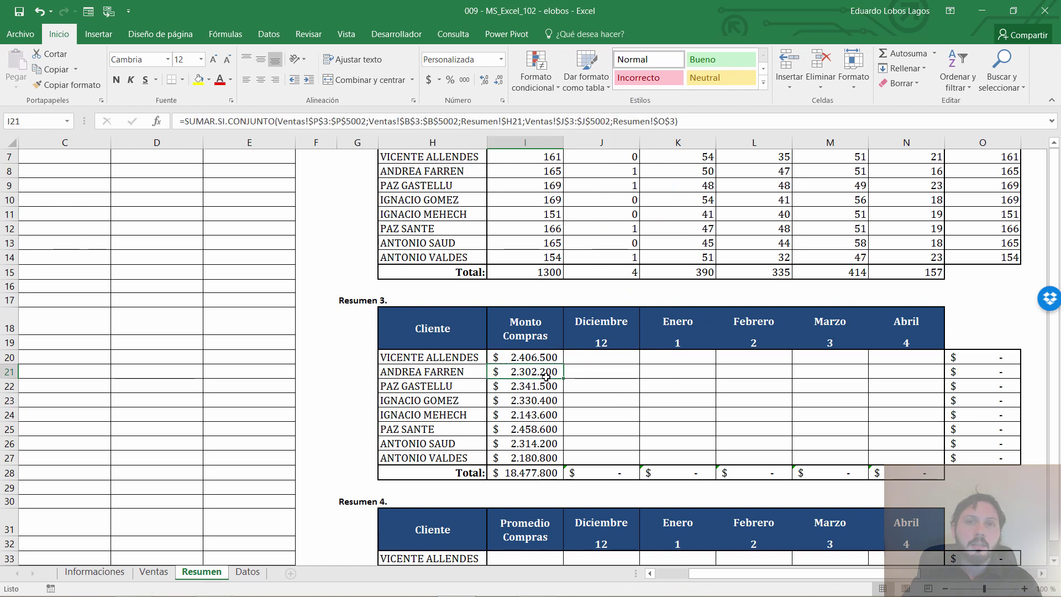
Check how the client reference changes in the copied Monto Compras formulas of Resumen 3.
key(Down)
key(Down)
key(Down)
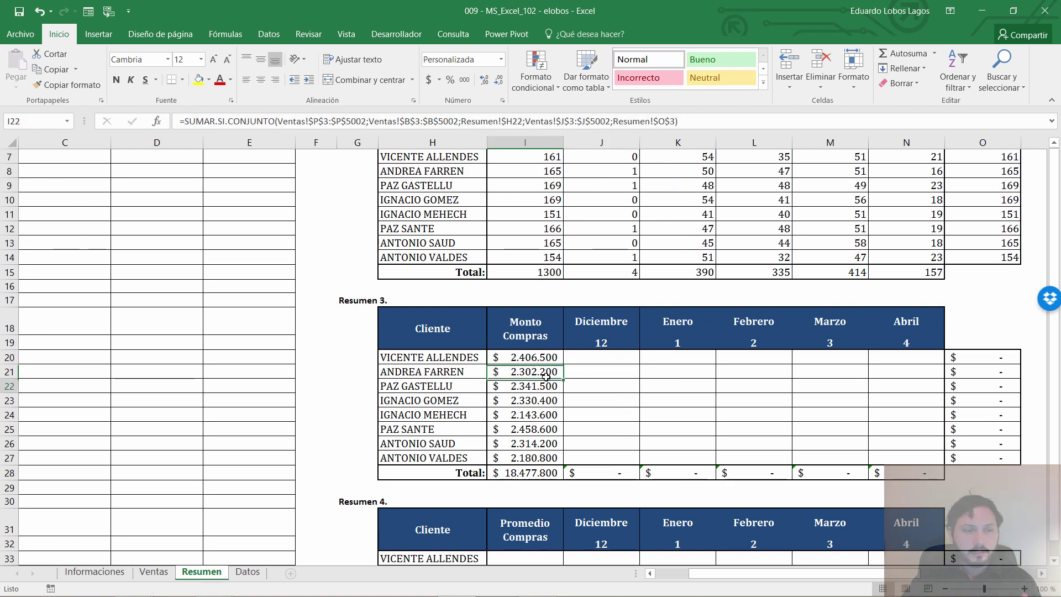
key(Down)
key(Down)
key(Up)
key(Up)
key(Up)
key(Up)
key(Up)
key(Up)
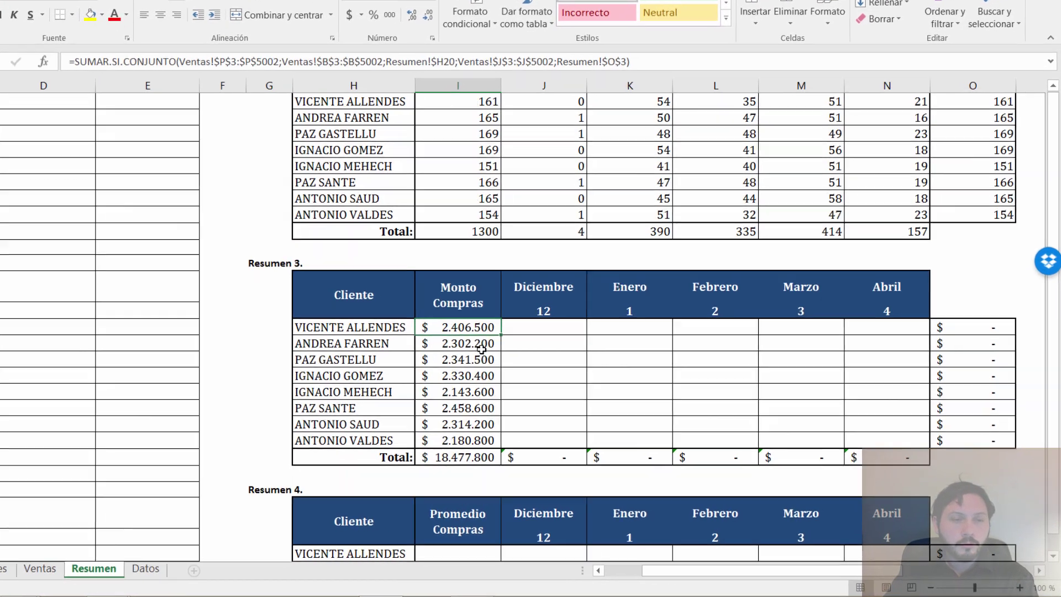
Copy the full formula text of I20 and paste it as the starting formula for the monthly range J20:N27 in Resumen 3.
key(F2)
key(ctrl+shift+Home)
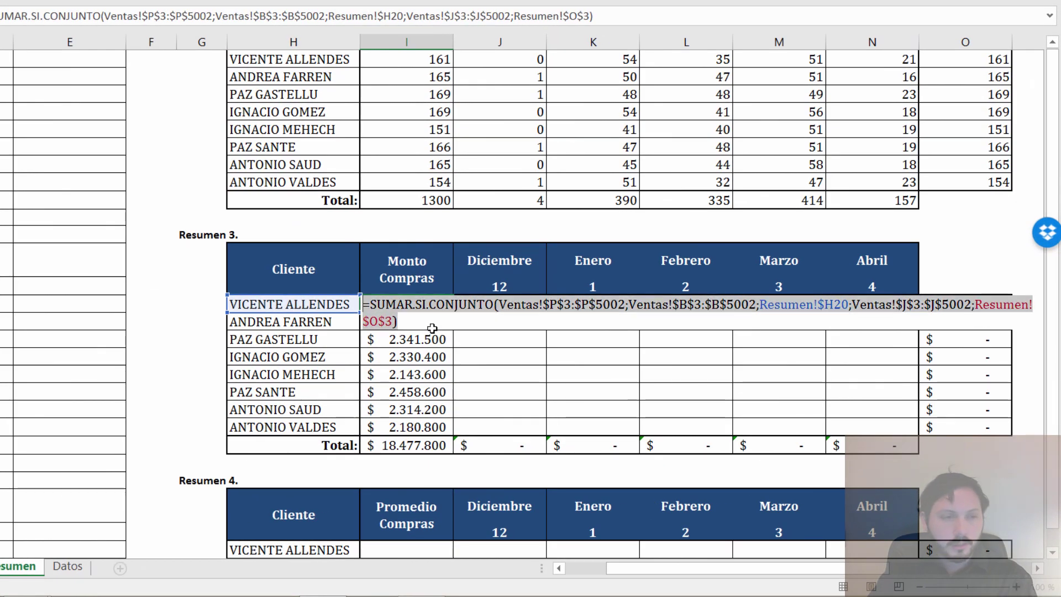
key(Tab)
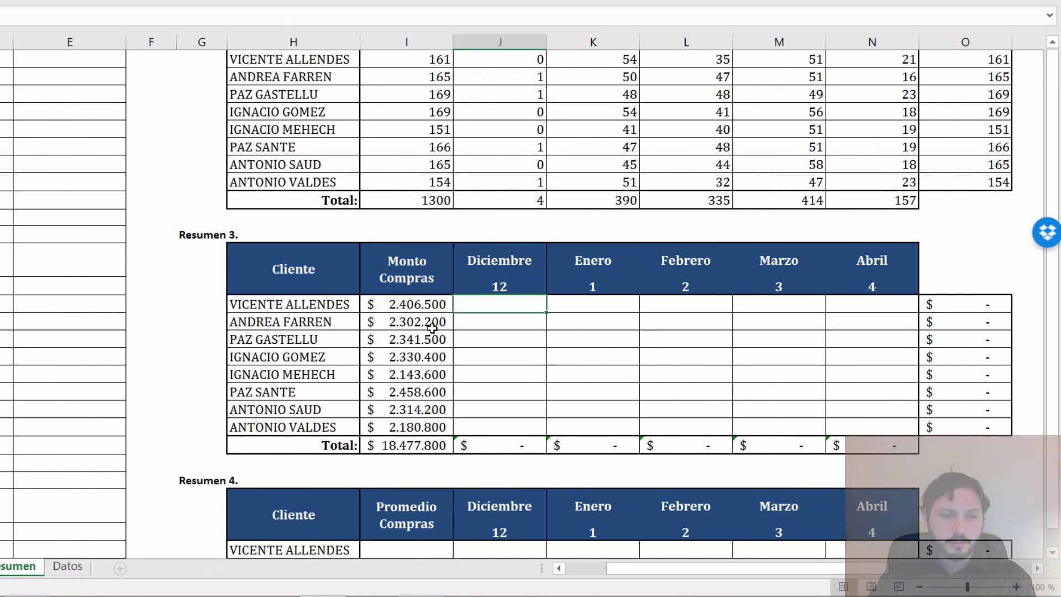
key(shift+Down)
key(shift+Down)
key(shift+Down)
key(shift+Down)
key(shift+Down)
key(shift+Down)
key(shift+Down)
key(shift+Right)
key(shift+Right)
key(shift+Right)
key(shift+Right)
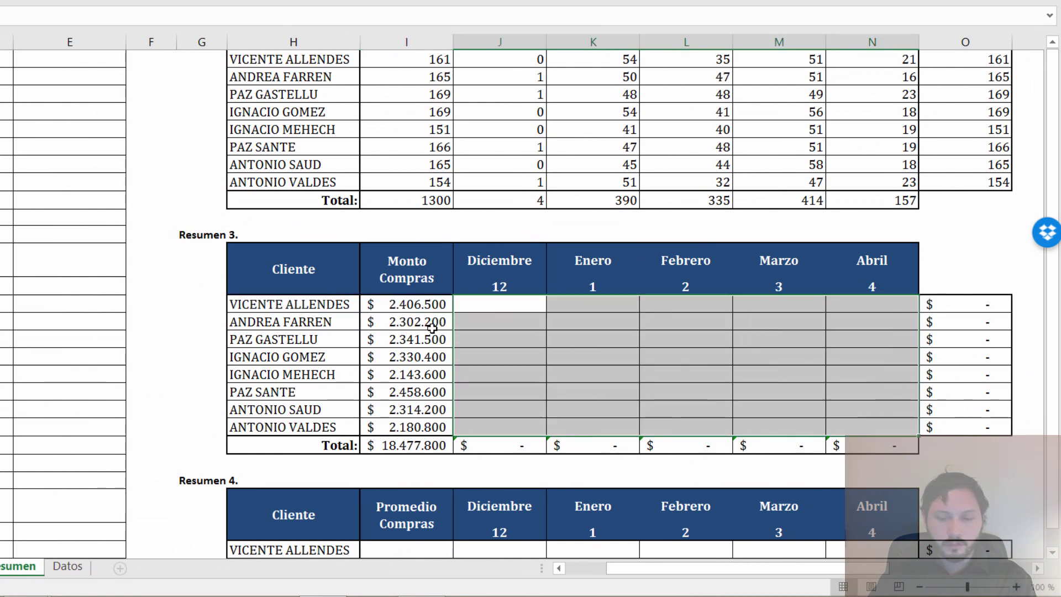
key(ctrl+v)
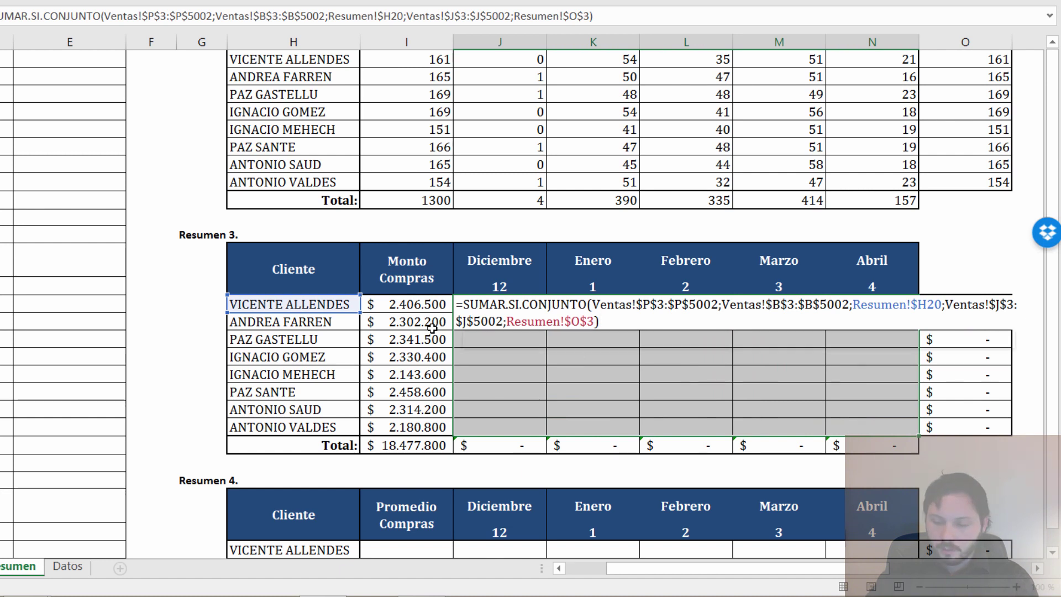
Extend the formula with the month column of Ventas as third criteria range, using the absolute reference Ventas!$I$3:$I$5002.
key(BackSpace)
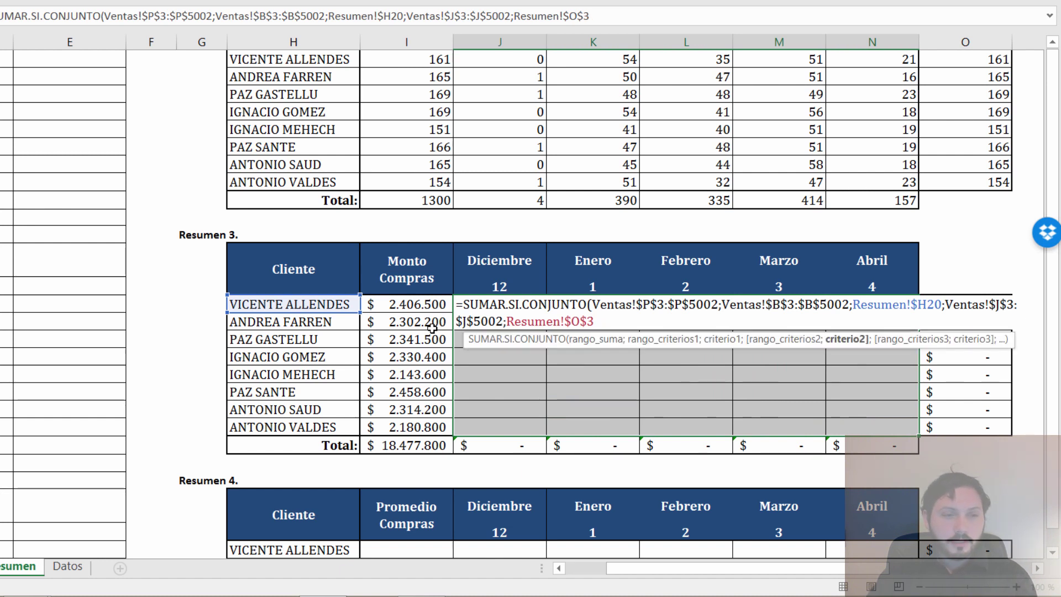
text(;)
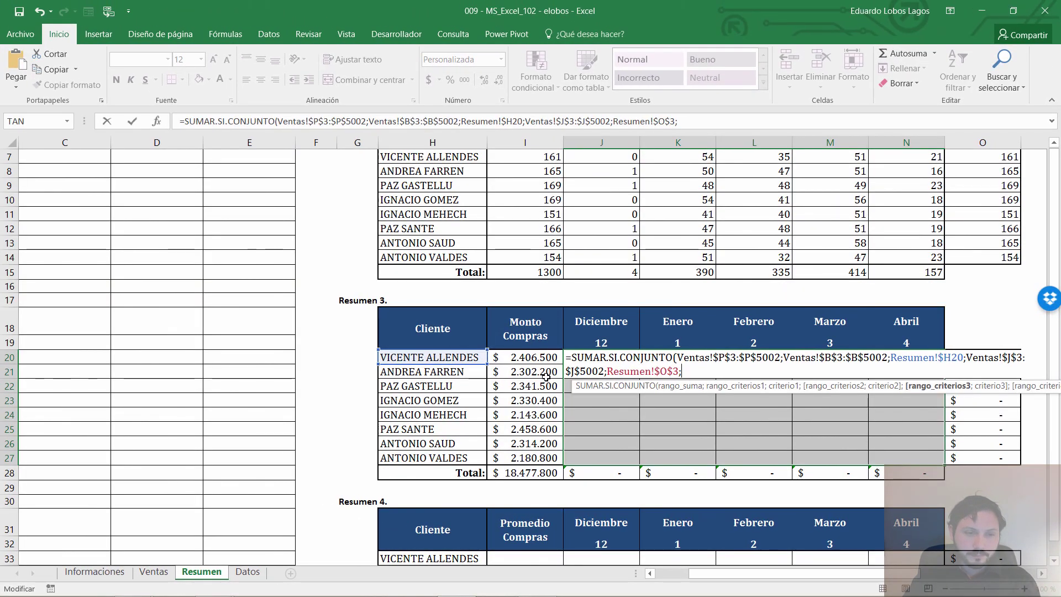
key(F2)
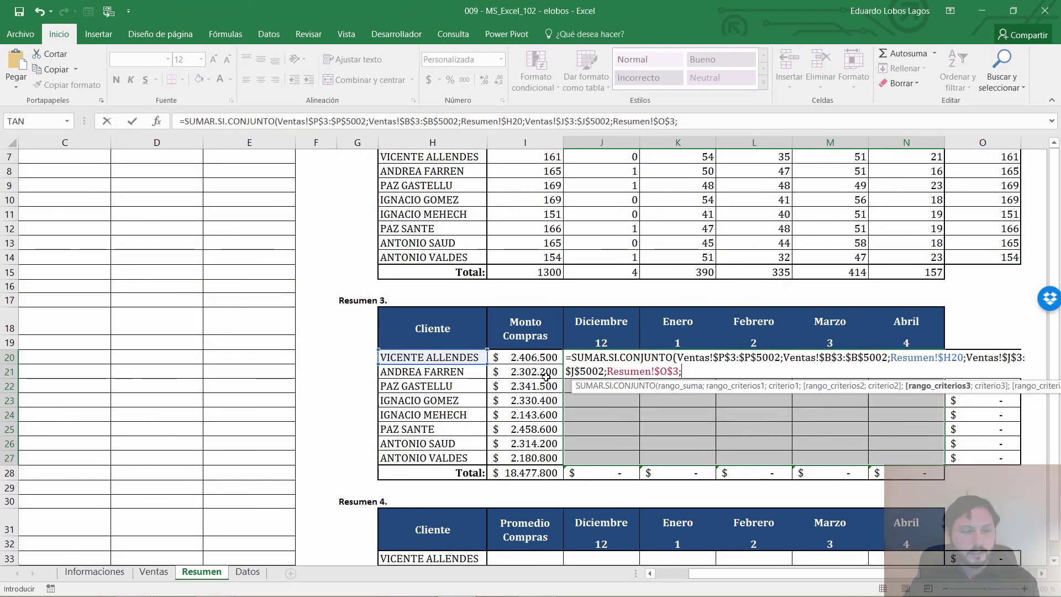
key(ctrl+Page_Up)
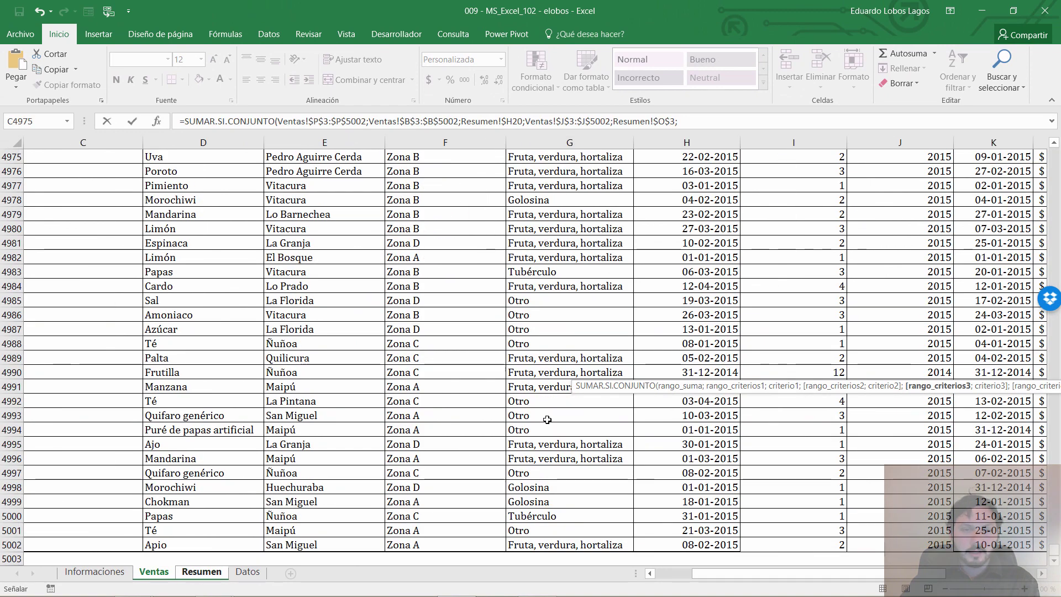
click(844, 286)
key(ctrl+Up)
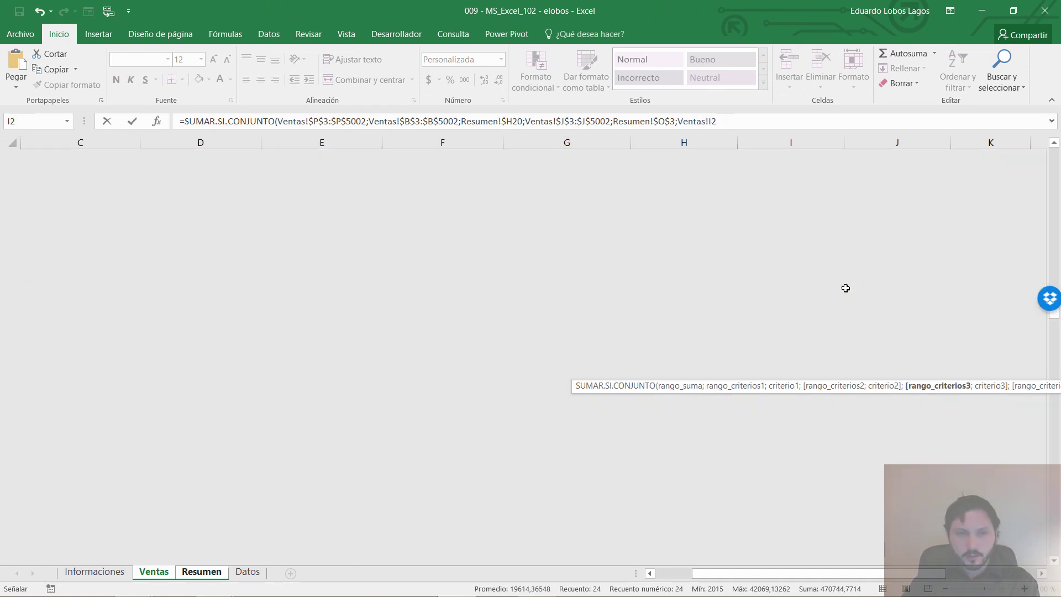
key(Down)
key(ctrl+shift+Down)
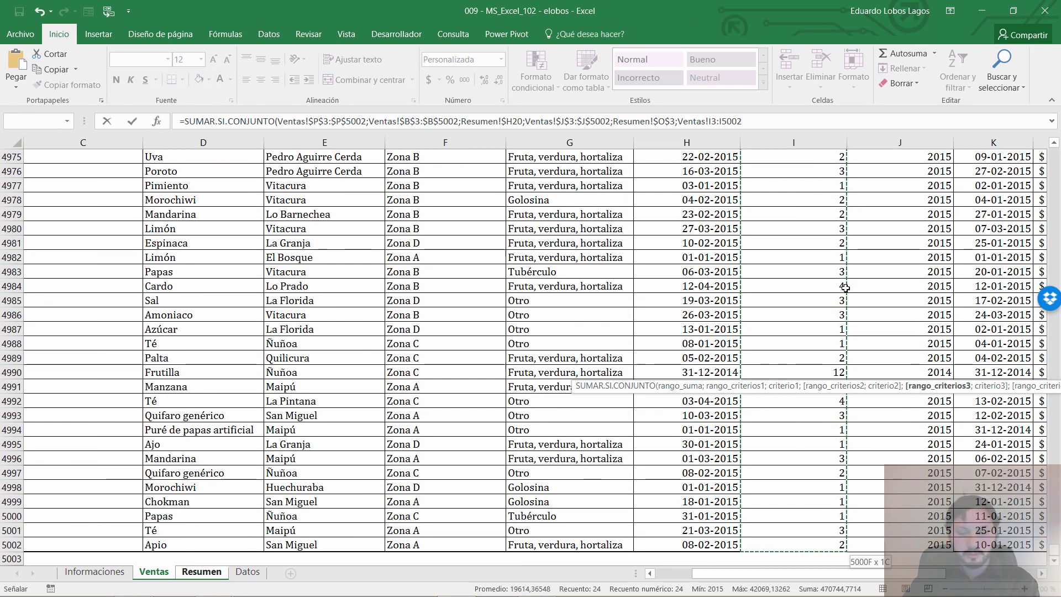
key(F4)
text(;)
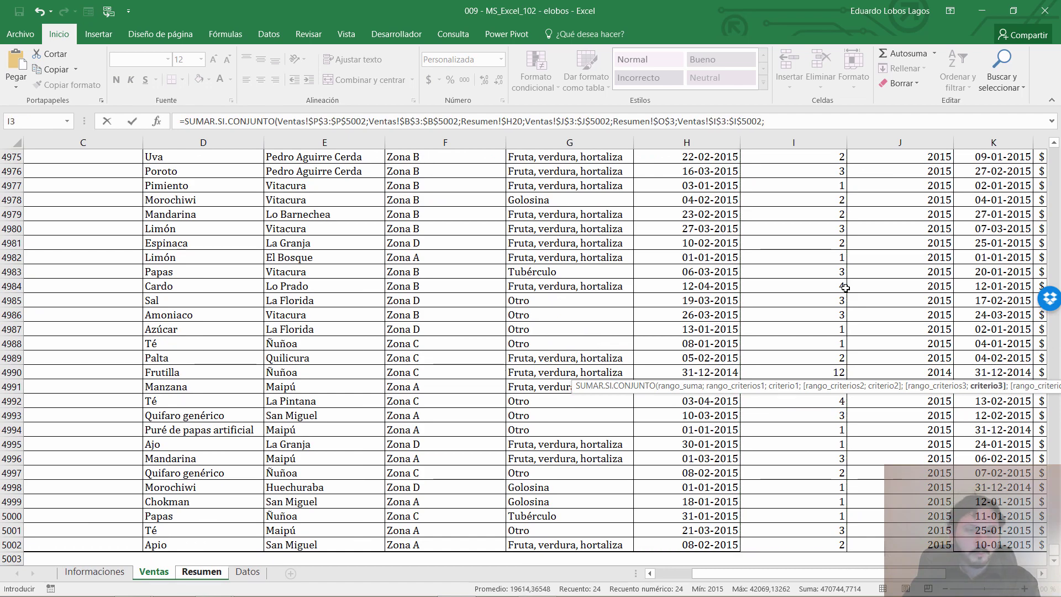
Use the month number cell Resumen!J$19 with its row fixed as the third criterion and fill the formula across J20:N27.
key(ctrl+Page_Down)
key(Up)
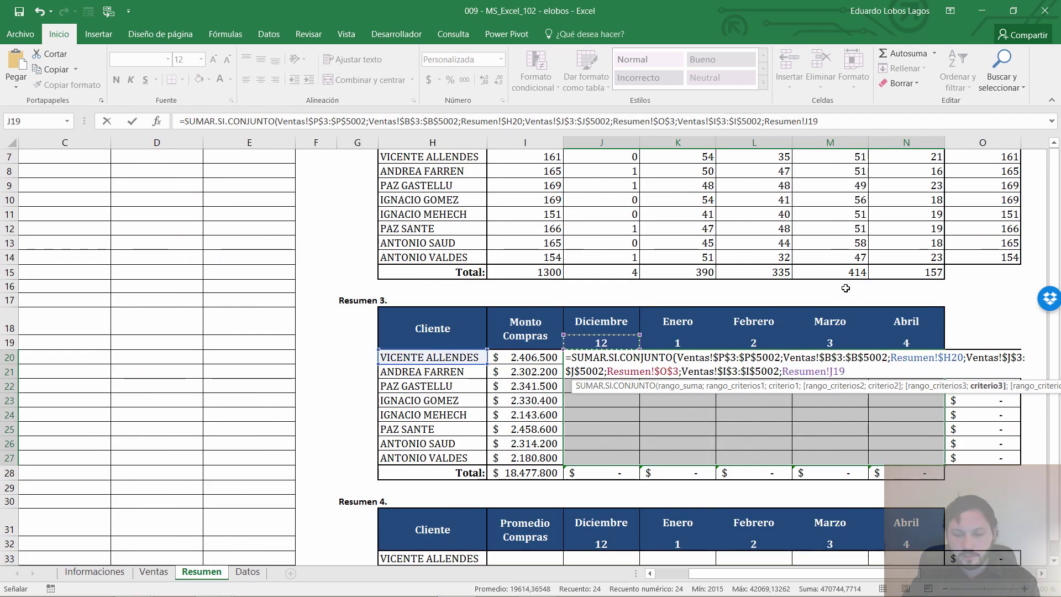
key(F4)
key(F4)
text())
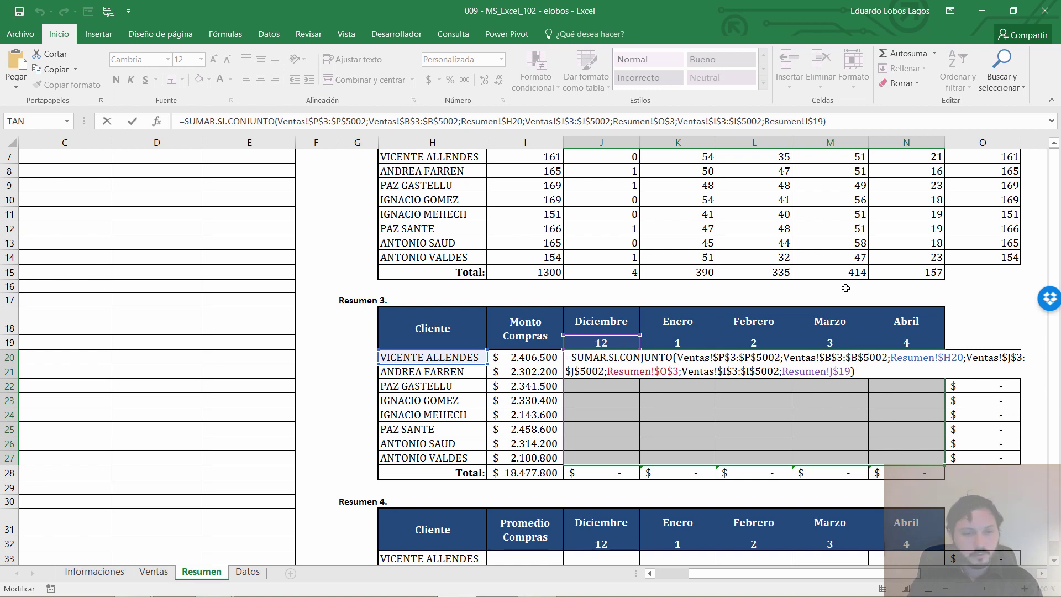
key(ctrl+Return)
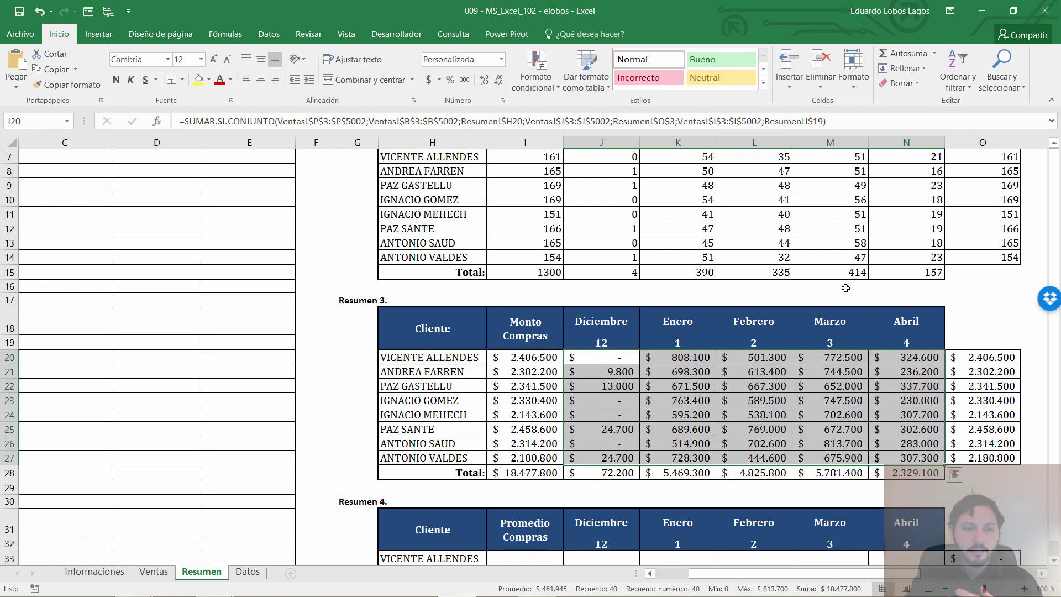
Examine the Resumen 4 table for average purchases per client and month, from its client rows to its totals.
key(Down)
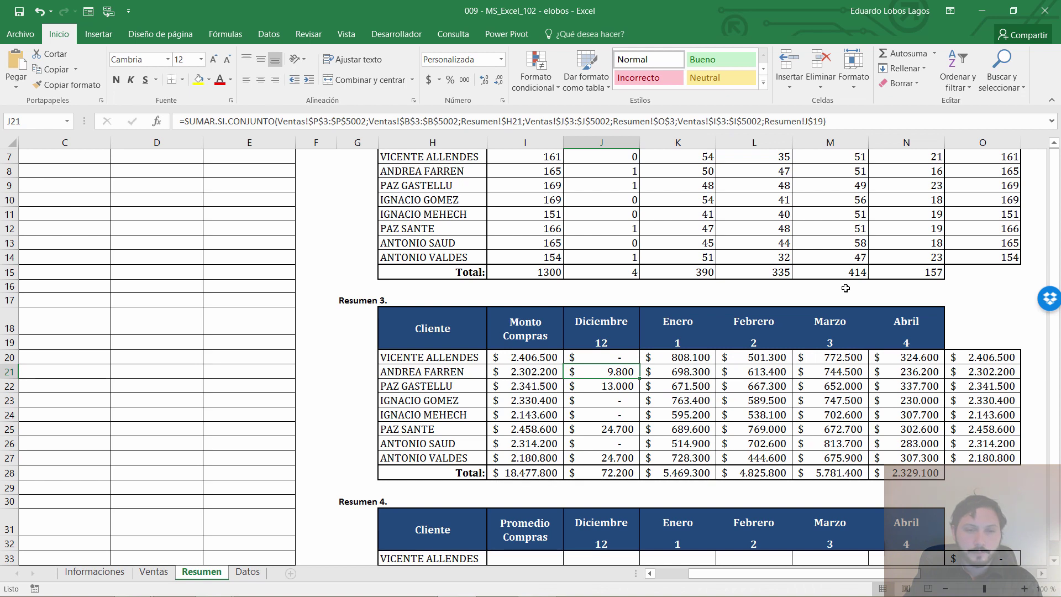
key(Down)
key(Down)
key(Down)
key(Down)
key(Down)
key(Down)
key(Down)
key(Down)
key(Down)
key(Down)
key(Down)
key(Down)
key(Down)
key(Down)
key(Down)
key(Down)
key(Down)
key(Down)
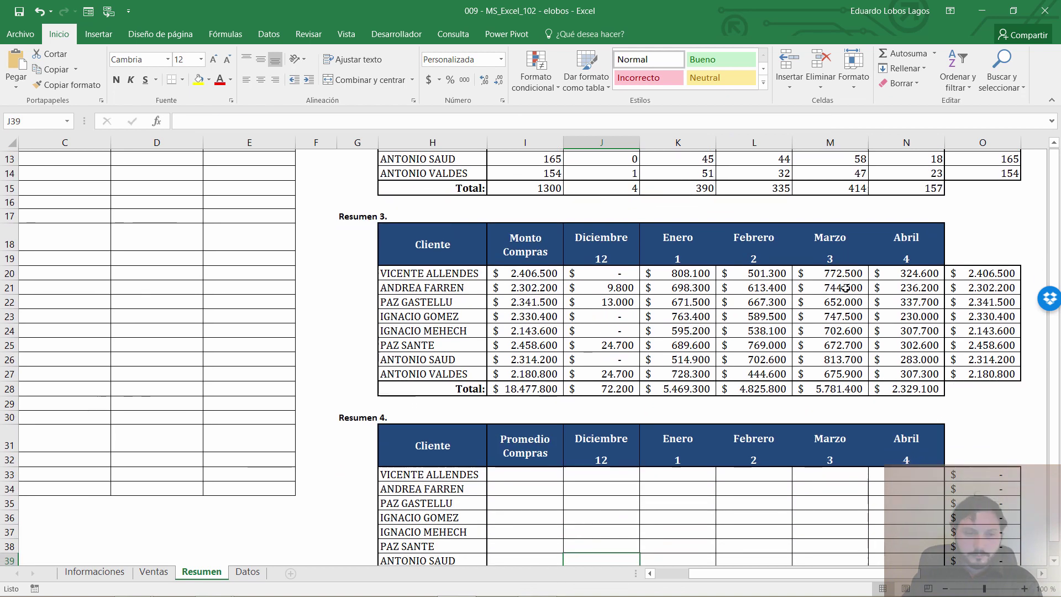
key(Down)
key(Down)
key(Down)
key(Down)
key(Left)
key(Up)
key(Up)
key(Up)
key(Up)
key(Up)
key(Up)
key(Up)
key(Up)
key(Up)
key(Up)
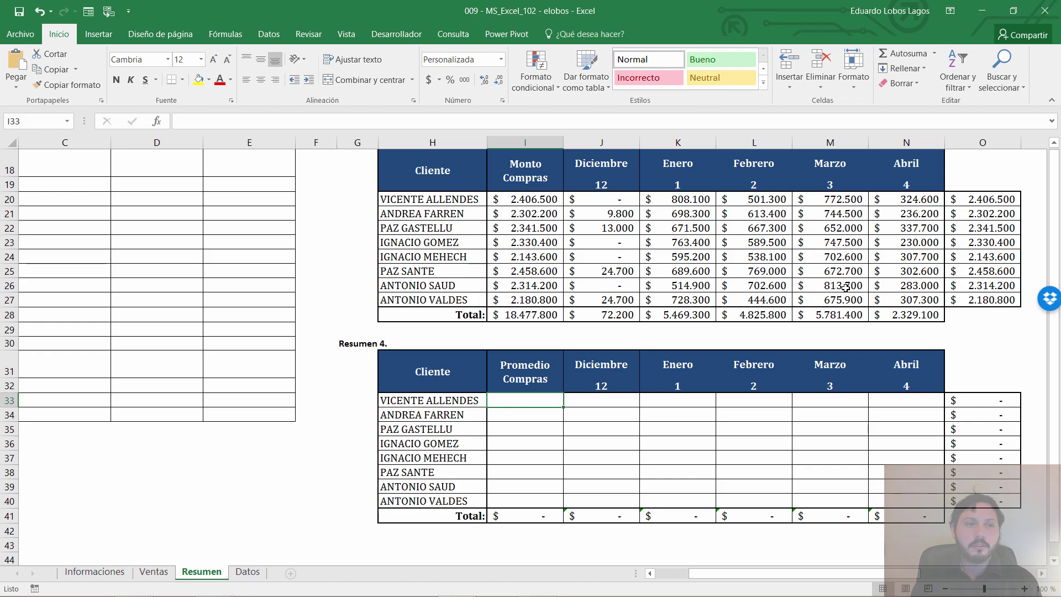
Copy the argument portion of the I20 formula, from Ventas!$P$3:$P$5002 through the closing parenthesis, without the function name.
key(Up)
key(Up)
key(Up)
key(Up)
key(Up)
key(Up)
key(Up)
key(Up)
key(Up)
key(Up)
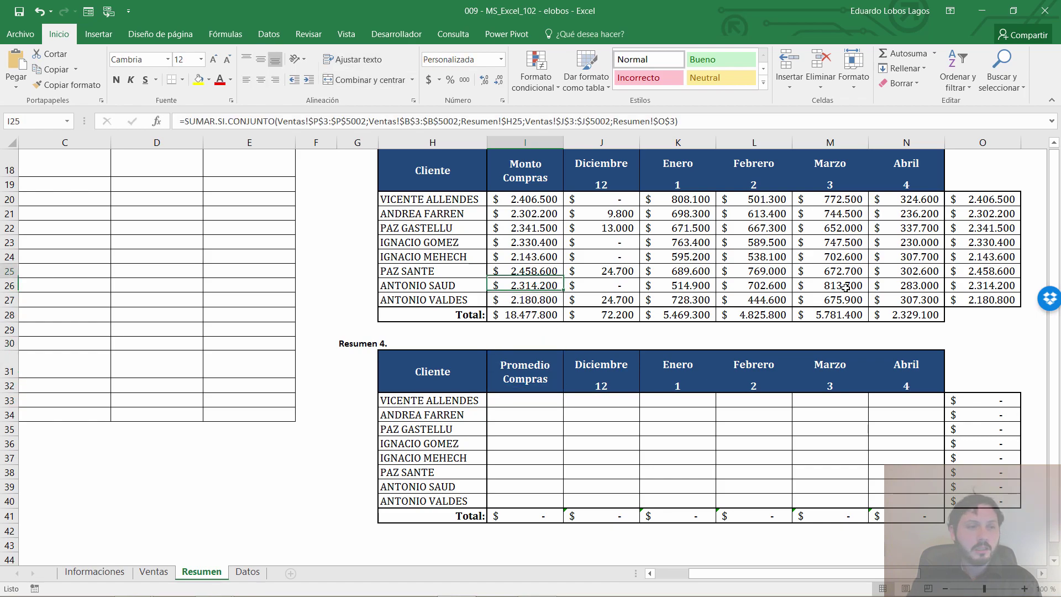
key(Up)
key(Up)
key(F2)
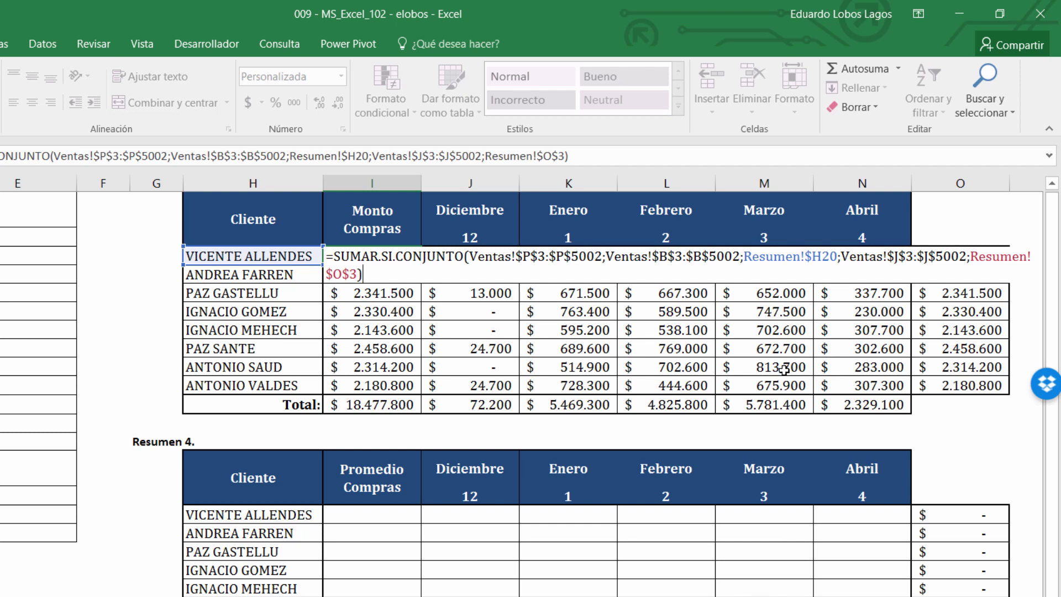
key(ctrl+shift+Home)
key(shift+Right)
key(shift+Right)
key(shift+Right)
key(shift+Right)
key(shift+Right)
key(shift+Right)
key(shift+Right)
key(shift+Right)
key(shift+Right)
key(shift+Right)
key(shift+Right)
key(shift+Right)
key(shift+Right)
key(shift+Right)
key(shift+Right)
key(shift+Right)
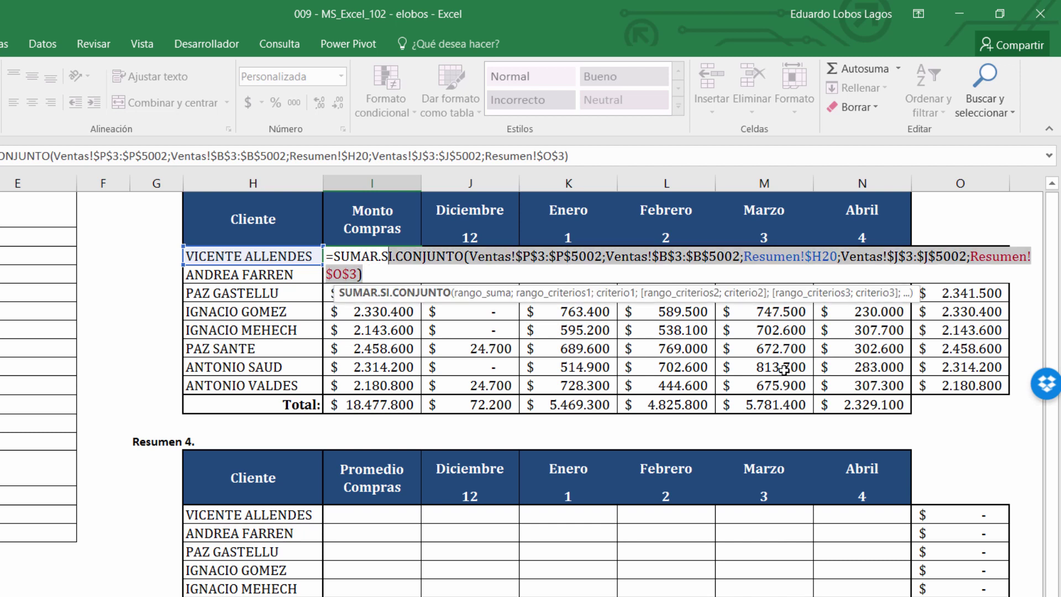
key(shift+Right)
key(shift+Right)
key(shift+Right)
key(ctrl+c)
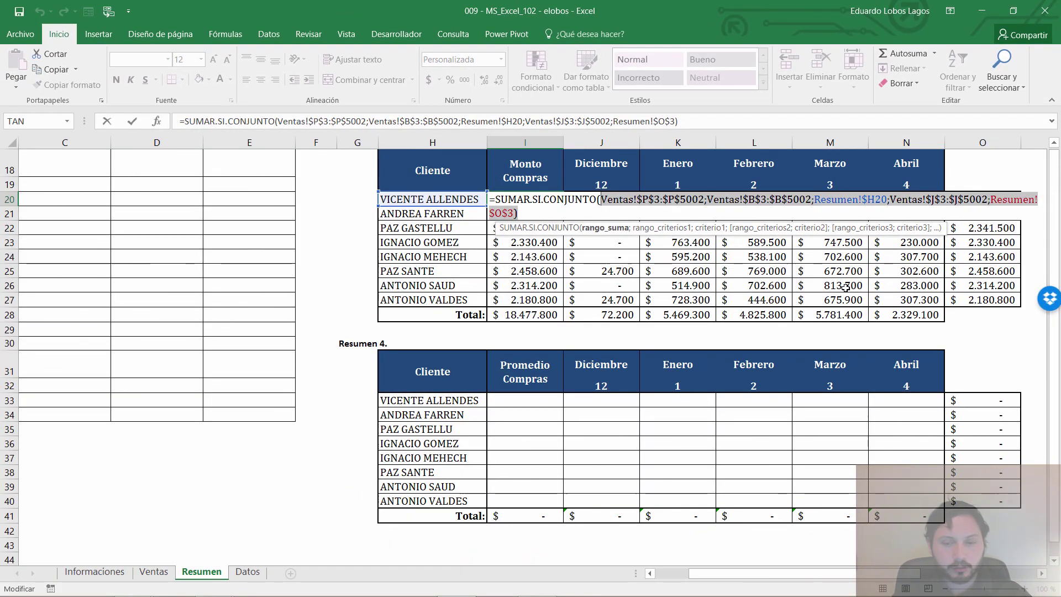
Start a PROMEDIO.SI.CONJUNTO formula for the Promedio Compras cells I33:I40 of Resumen 4, using the copied I20 arguments.
key(Return)
key(Down)
key(Down)
key(Down)
key(Down)
key(Down)
key(Down)
key(Down)
key(Down)
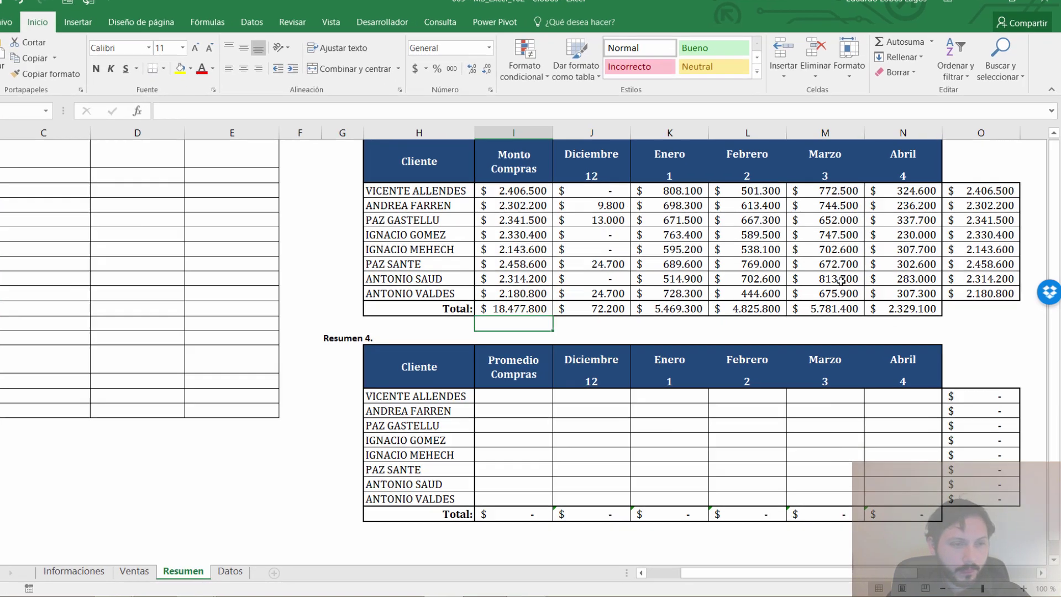
key(Down)
key(Down)
key(Down)
key(shift+Down)
key(shift+Down)
key(shift+Down)
key(shift+Down)
key(shift+Down)
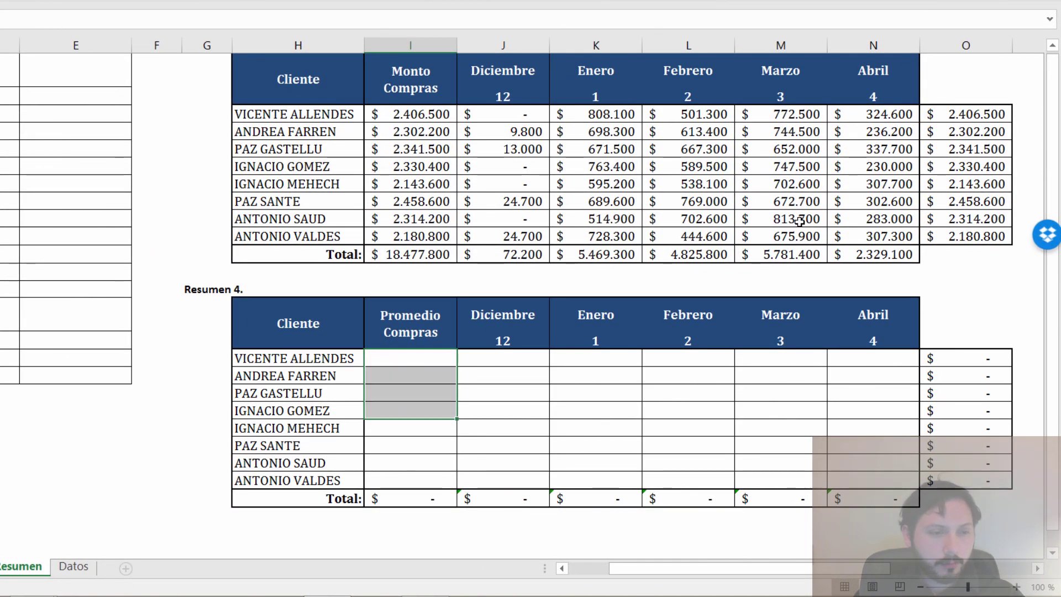
key(shift+Down)
key(shift+Down)
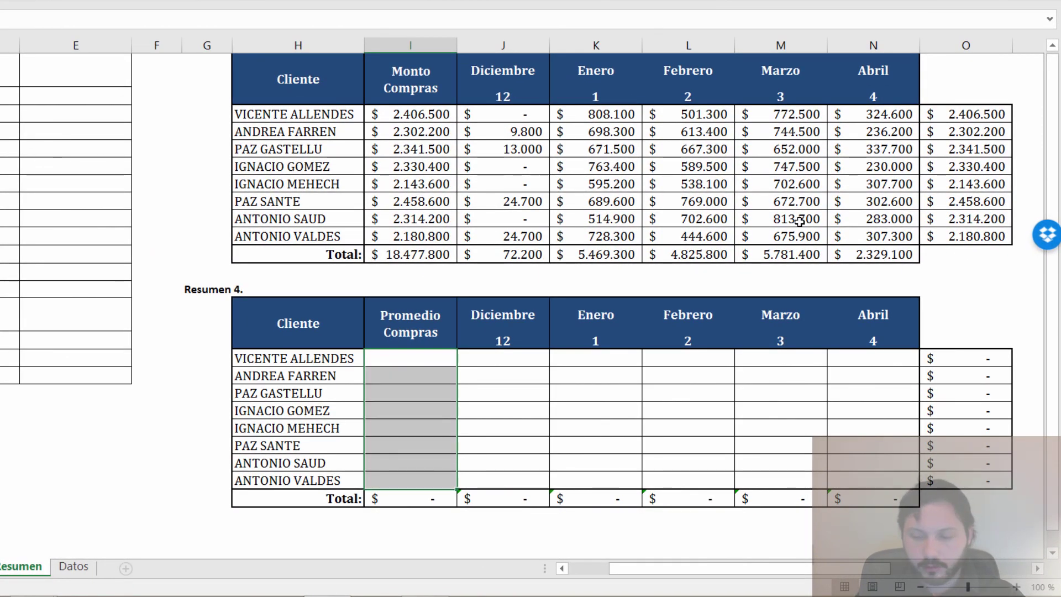
text(=prom)
key(Down)
key(Down)
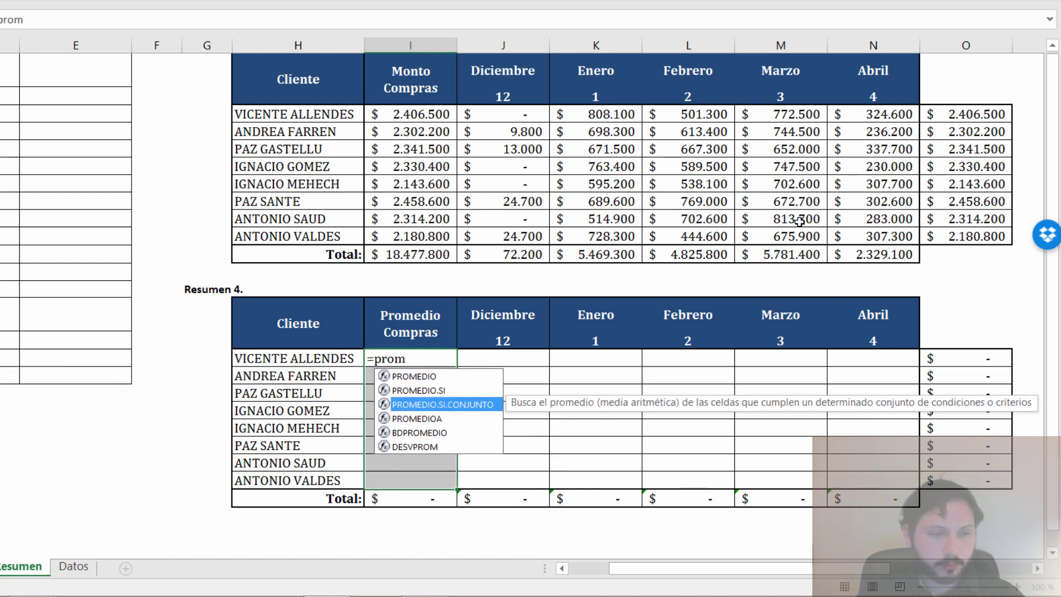
key(Tab)
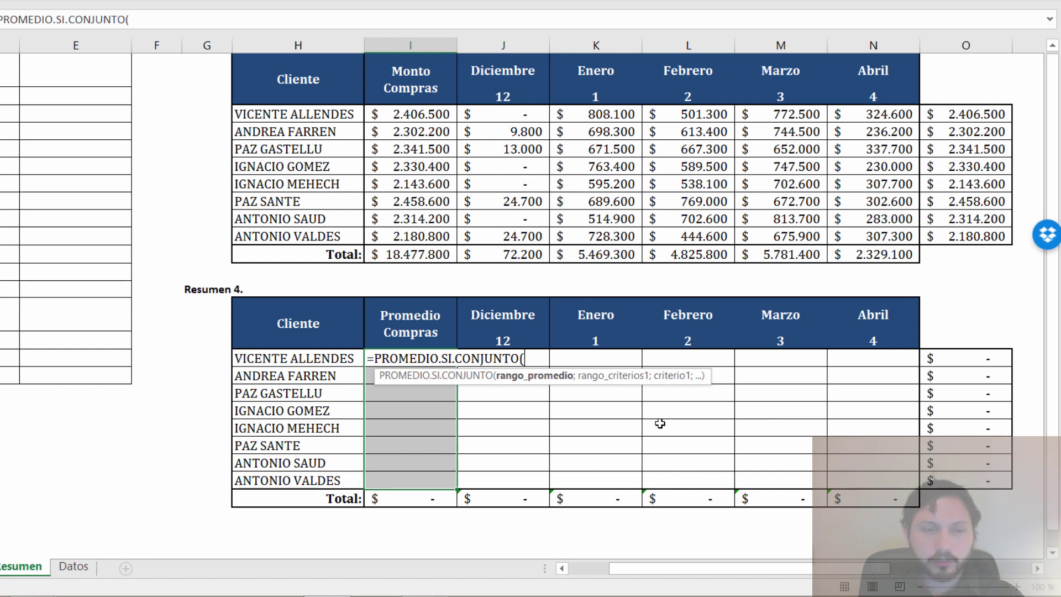
key(ctrl+v)
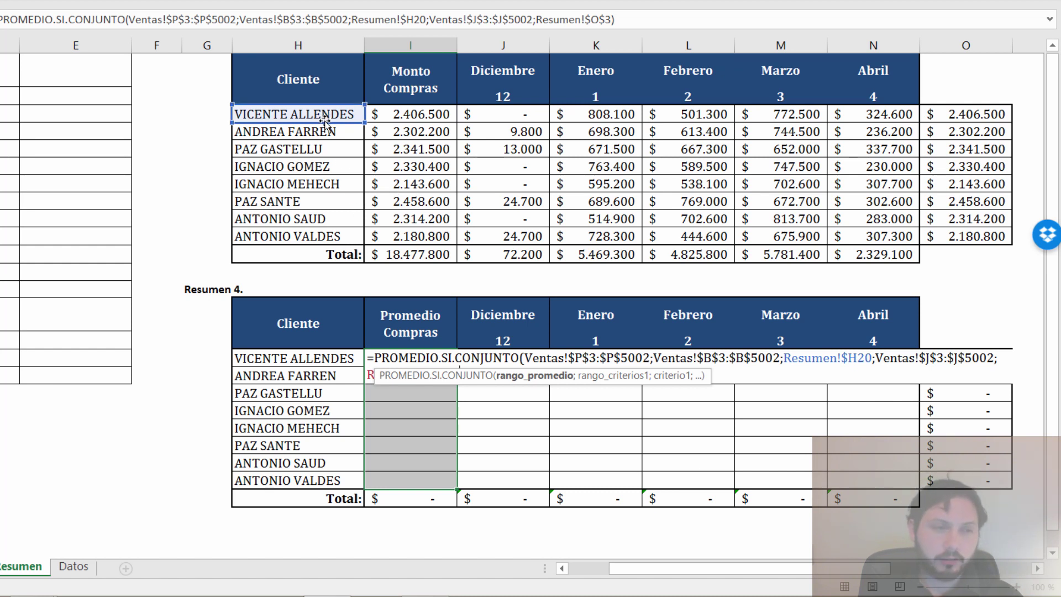
Point the client criterion at Resumen!$H33 and fill the average formula down I33:I40.
drag(325, 122, 340, 357)
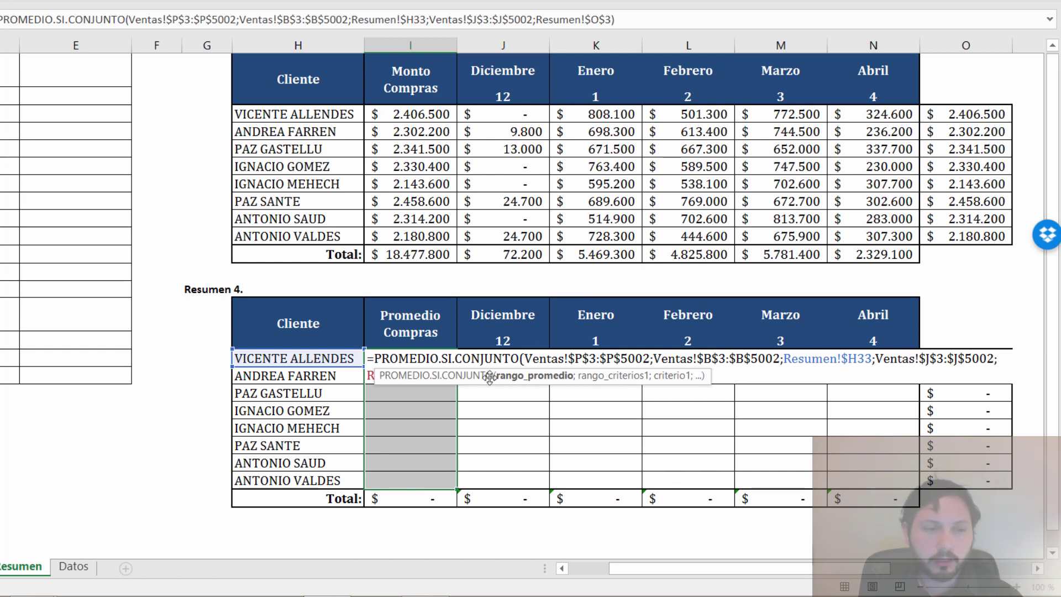
drag(511, 386, 510, 439)
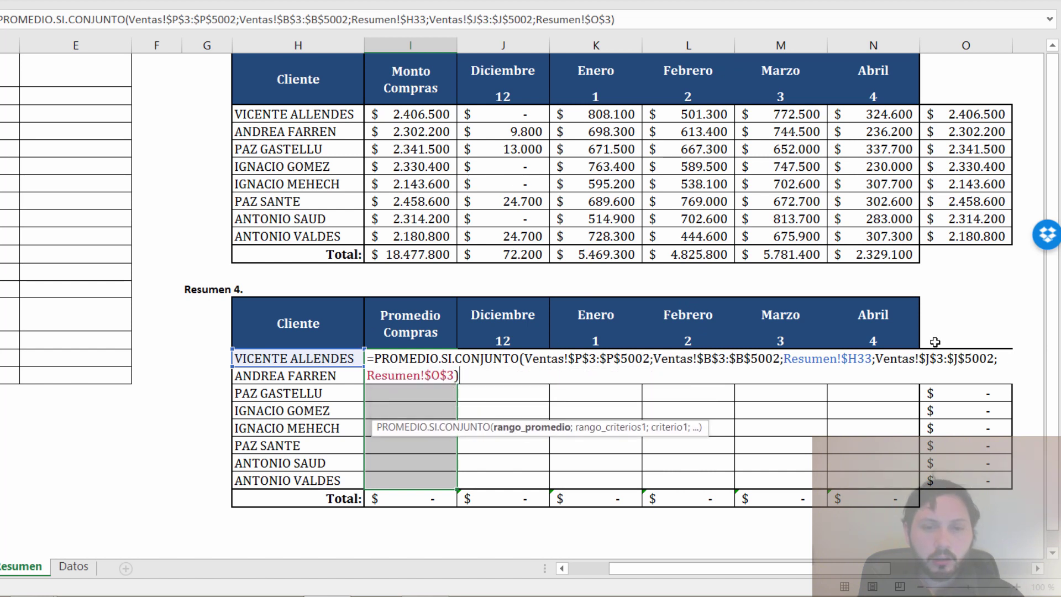
click(938, 359)
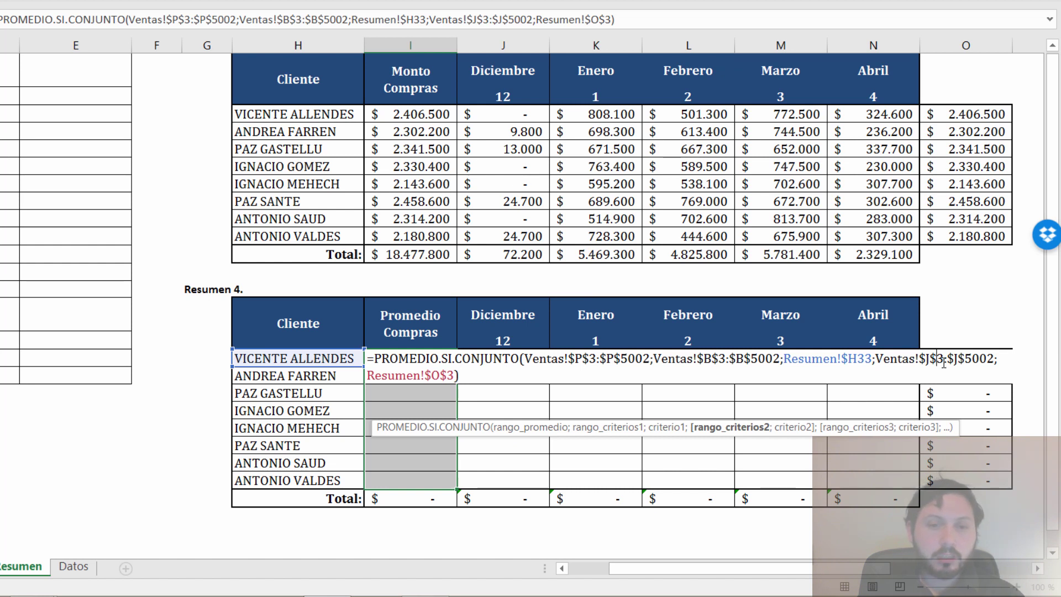
click(444, 378)
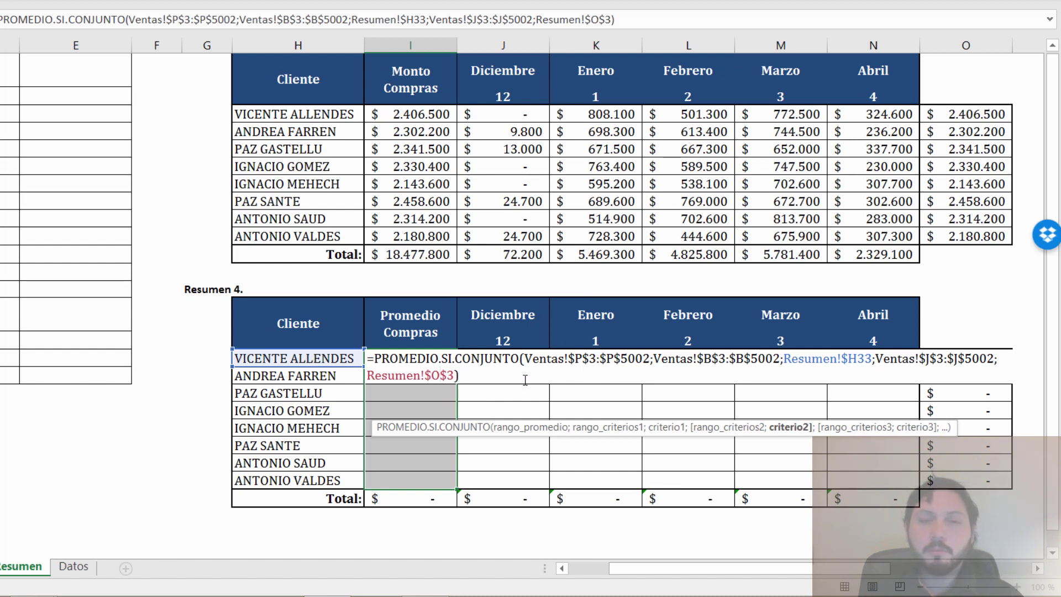
key(End)
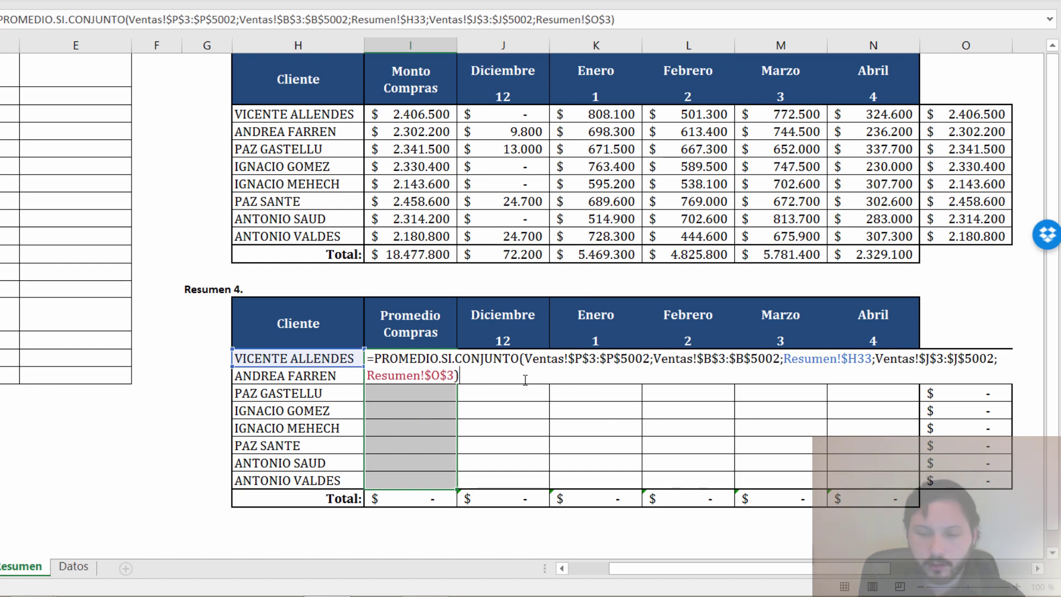
key(ctrl+Return)
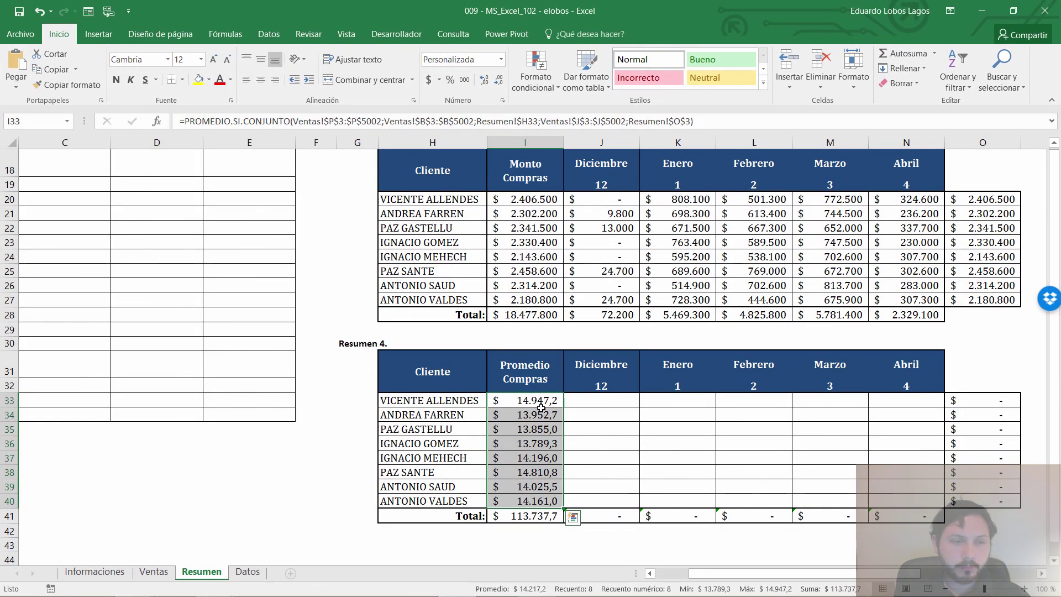
Review the formulas in I20 of Resumen 3 and I7 of Resumen 2.
scroll(482, 375, up, 2)
scroll(541, 408, up, 4)
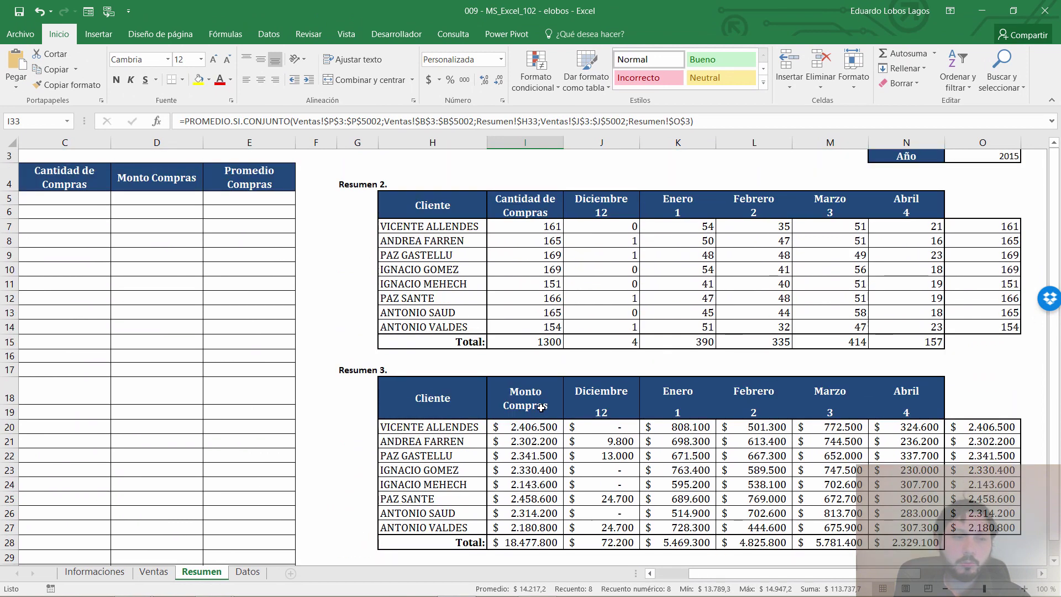
click(529, 458)
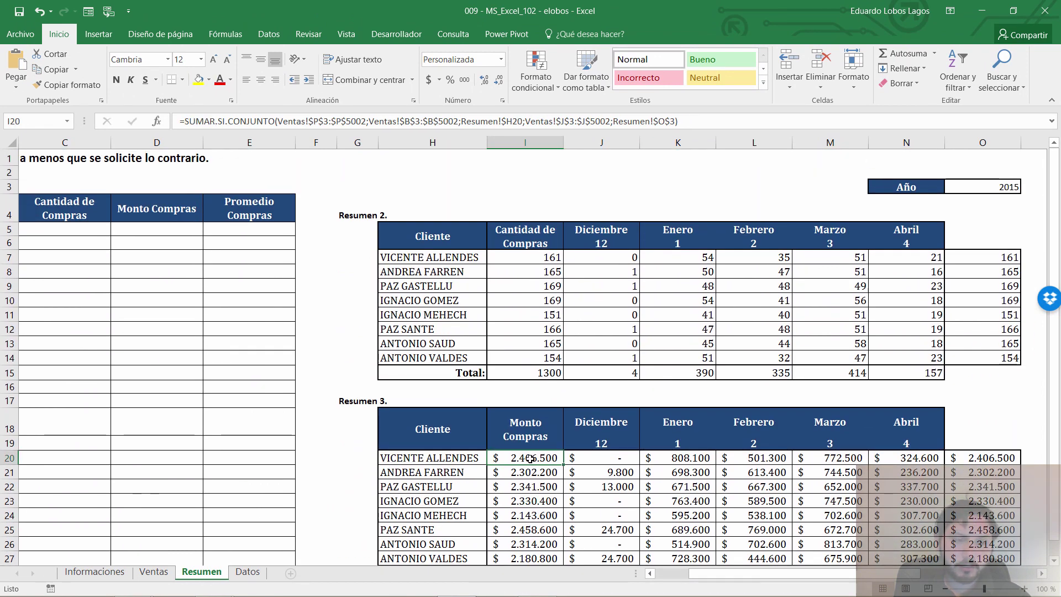
click(552, 258)
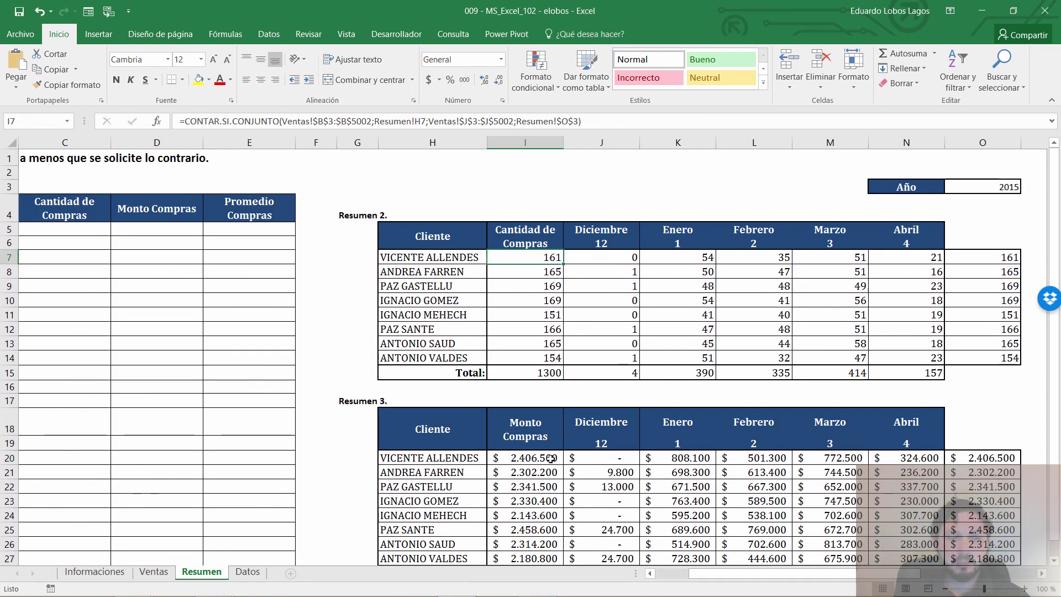
scroll(550, 453, down, 3)
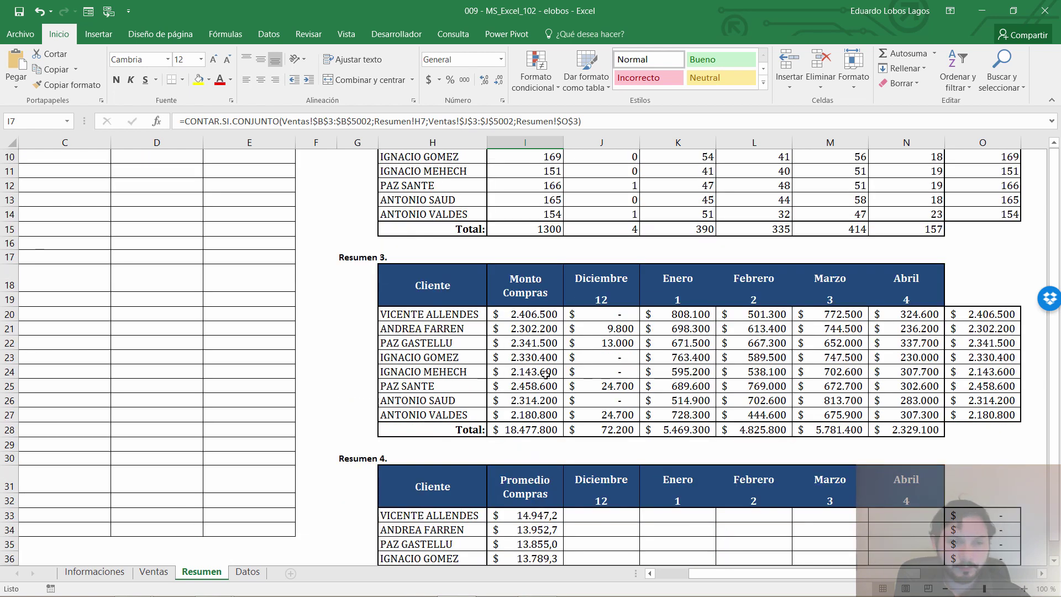
scroll(549, 400, down, 3)
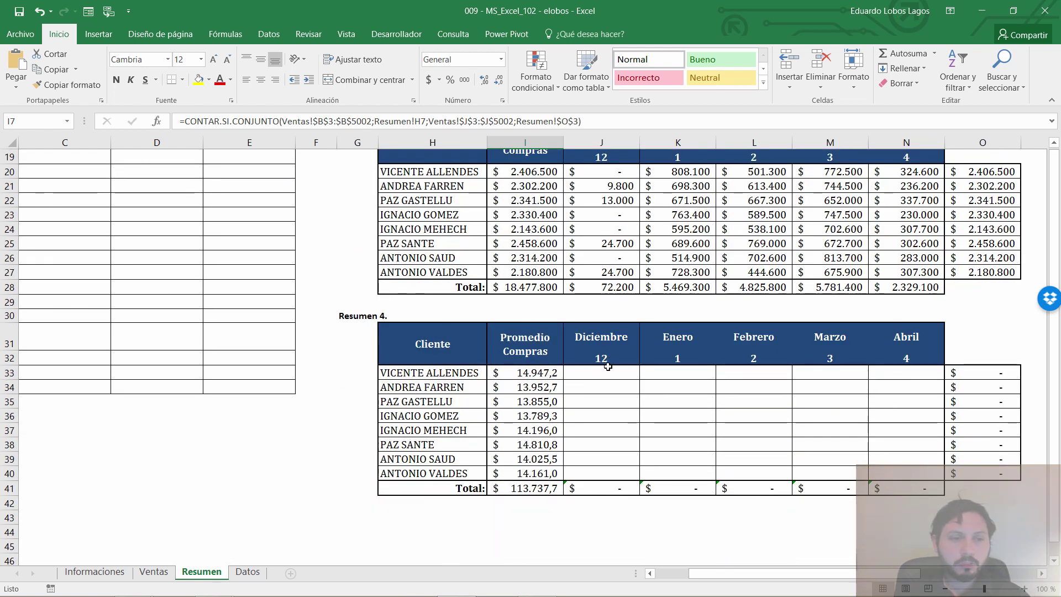
Copy the argument portion of the J20 formula, from Ventas!$P$3:$P$5002 through the closing parenthesis, without the function name.
drag(599, 372, 913, 476)
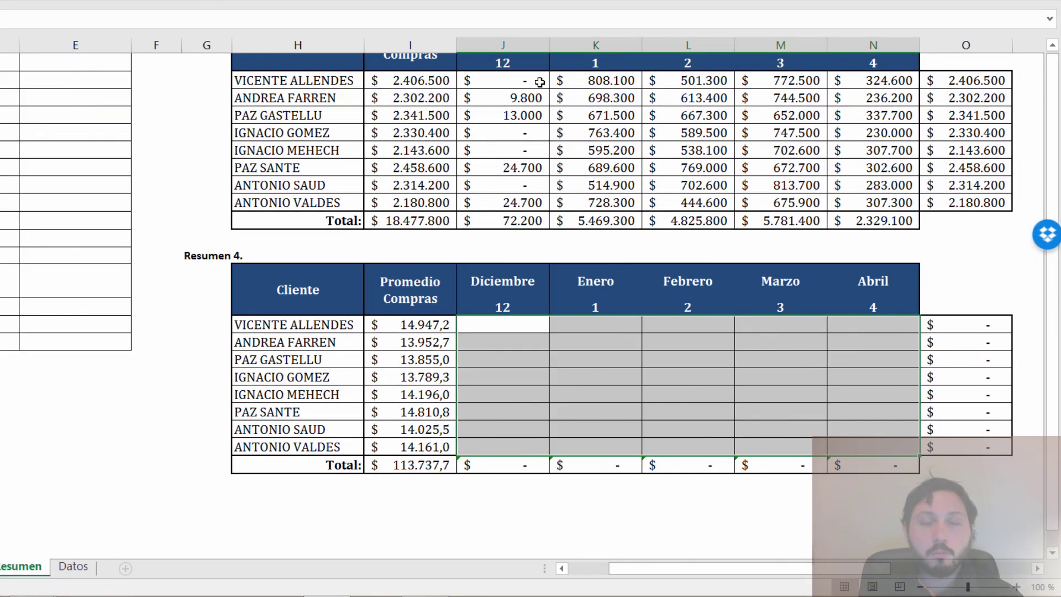
click(540, 82)
key(F2)
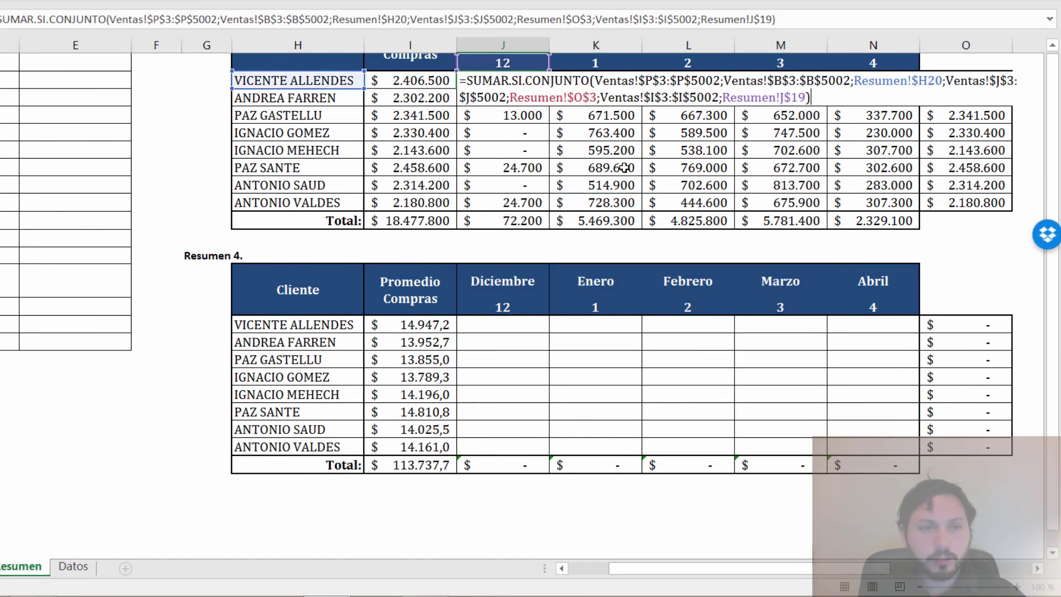
drag(784, 94, 595, 82)
key(ctrl+c)
key(Escape)
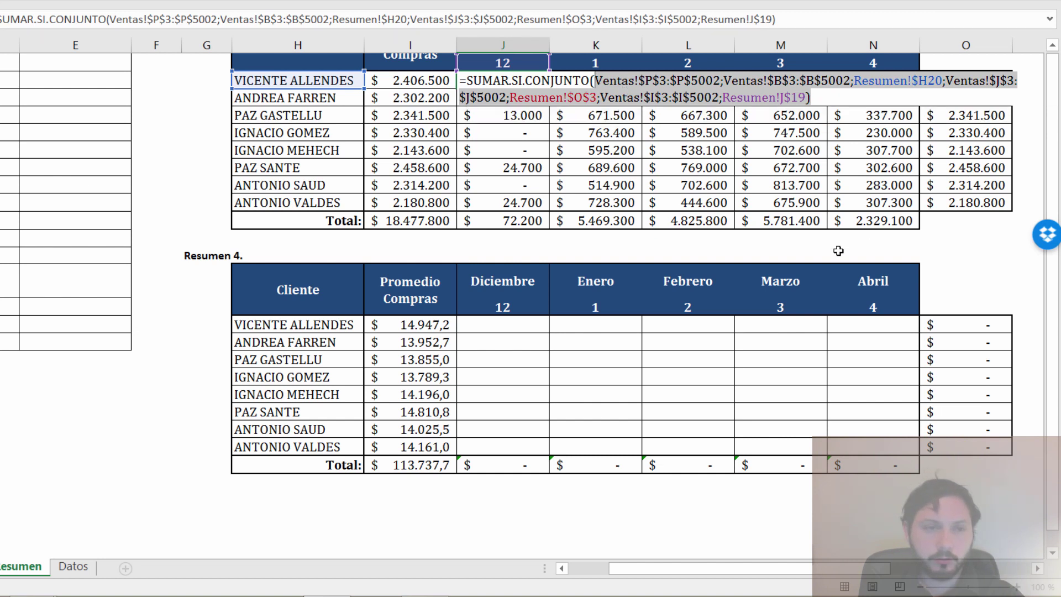
Start a PROMEDIO.SI.CONJUNTO formula for the monthly cells J33:N40 of Resumen 4, using the copied J20 arguments.
click(509, 313)
drag(535, 327, 879, 443)
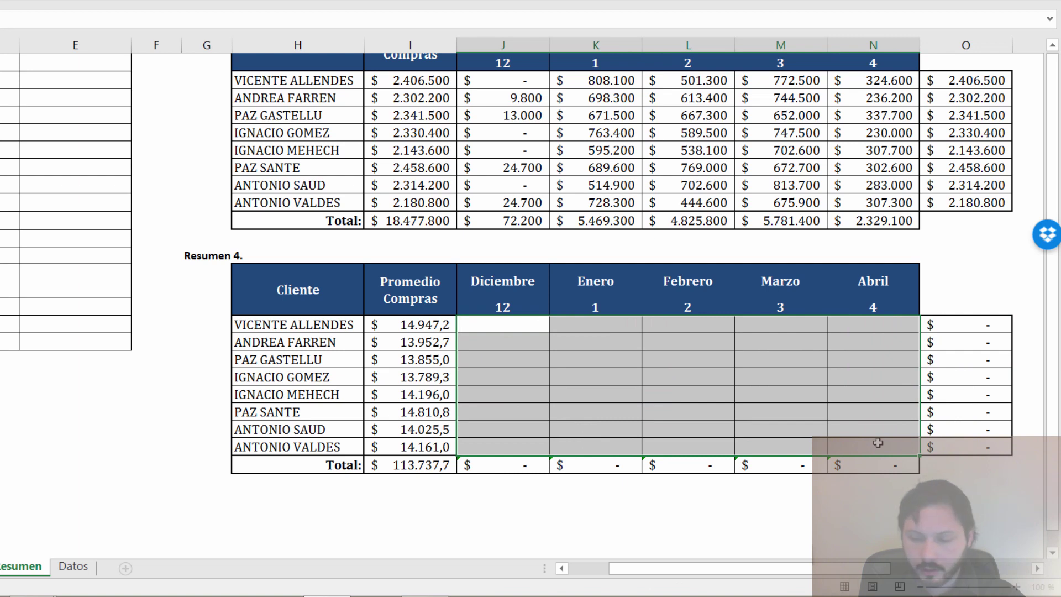
text(=prom)
key(Down)
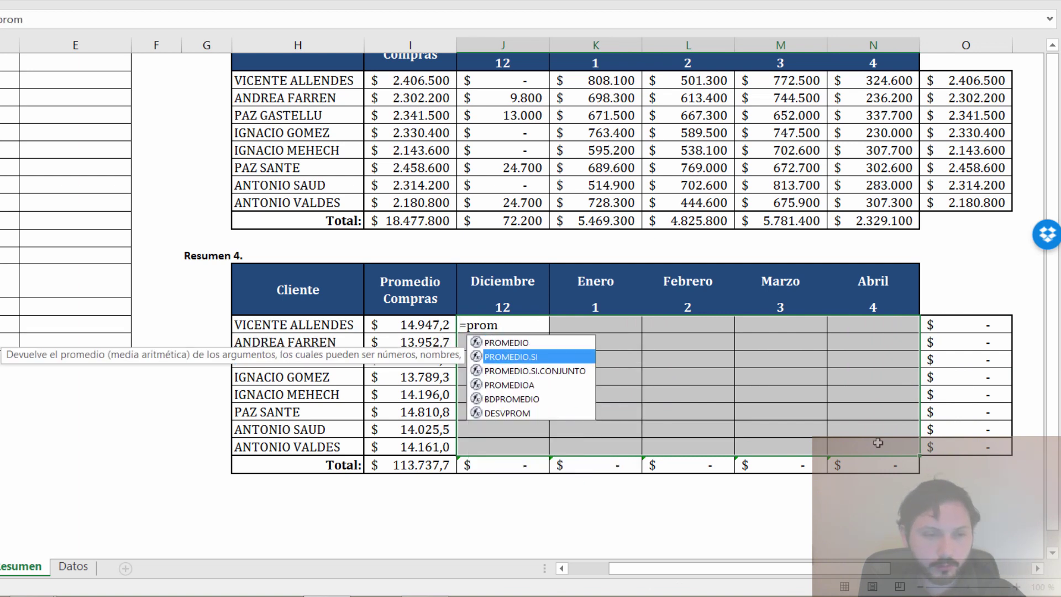
key(Down)
key(Tab)
key(ctrl+v)
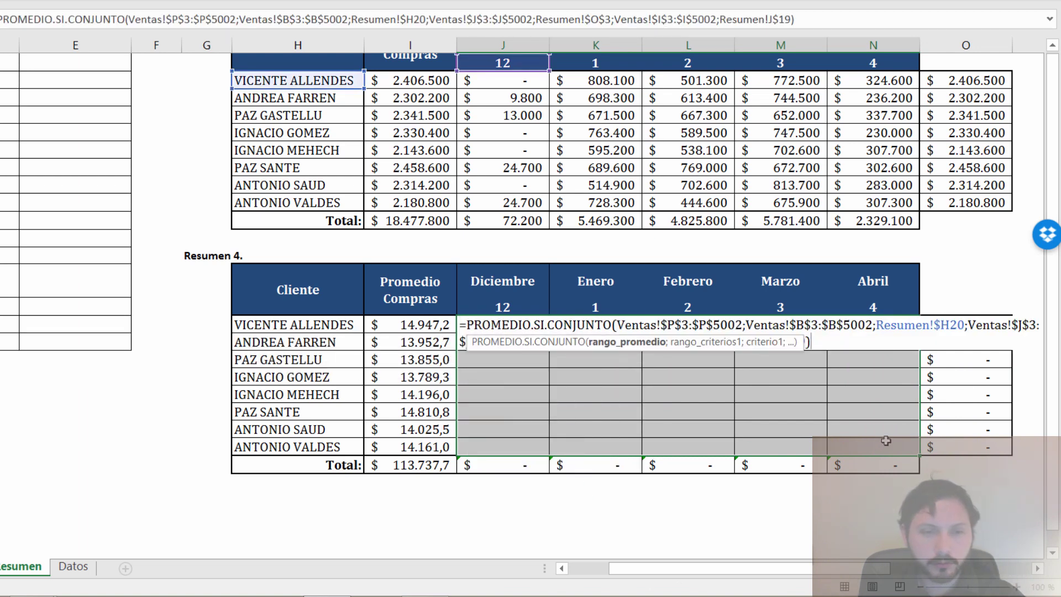
Point the client criterion of the monthly average formula at Resumen!$H33 and check its year criterion Resumen!$O$3.
drag(593, 350, 592, 387)
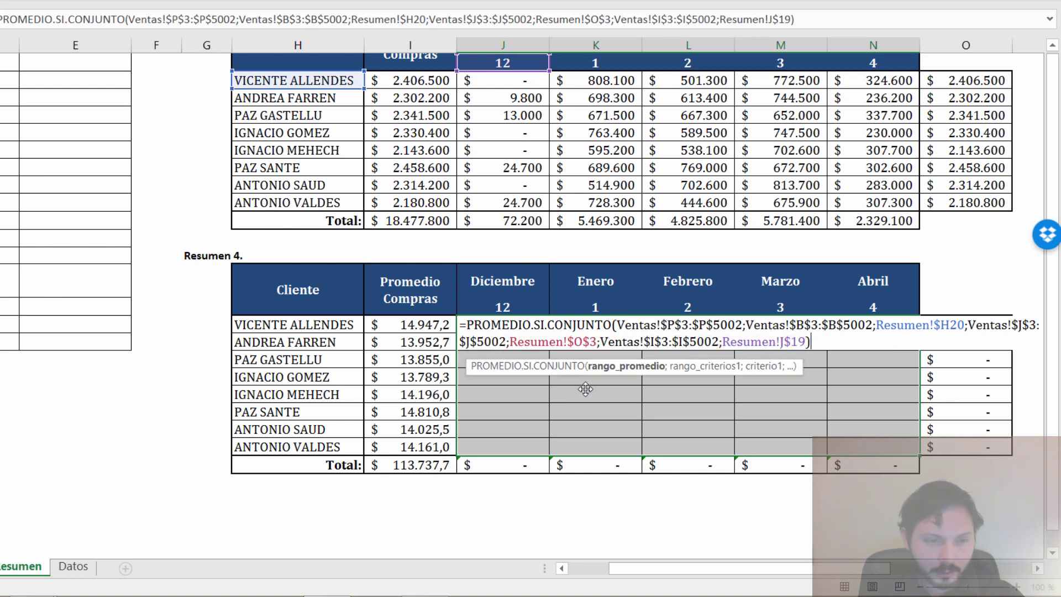
click(918, 326)
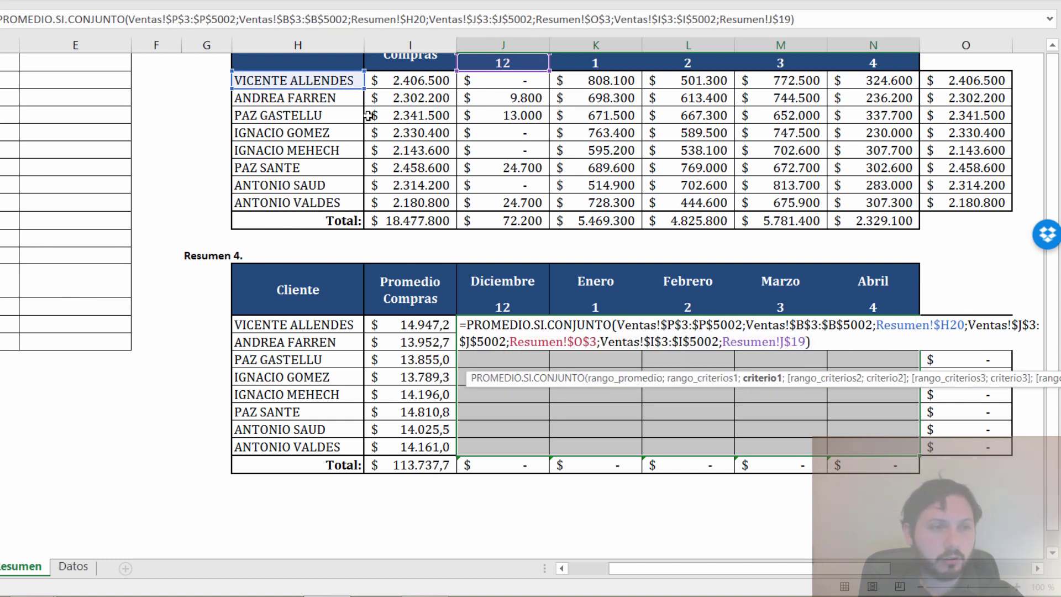
drag(343, 93, 330, 323)
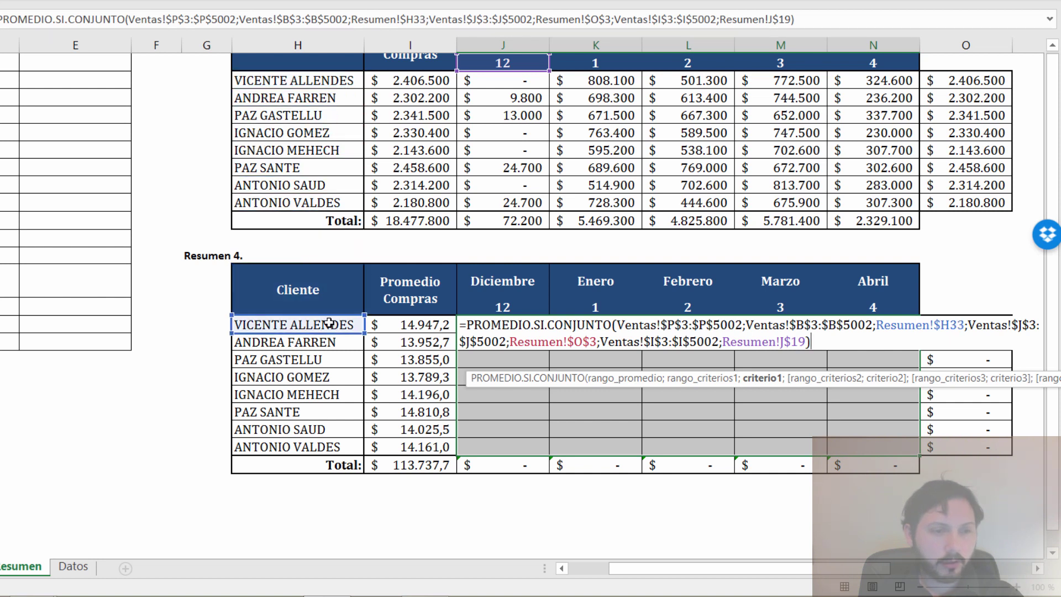
click(582, 343)
scroll(606, 343, up, 7)
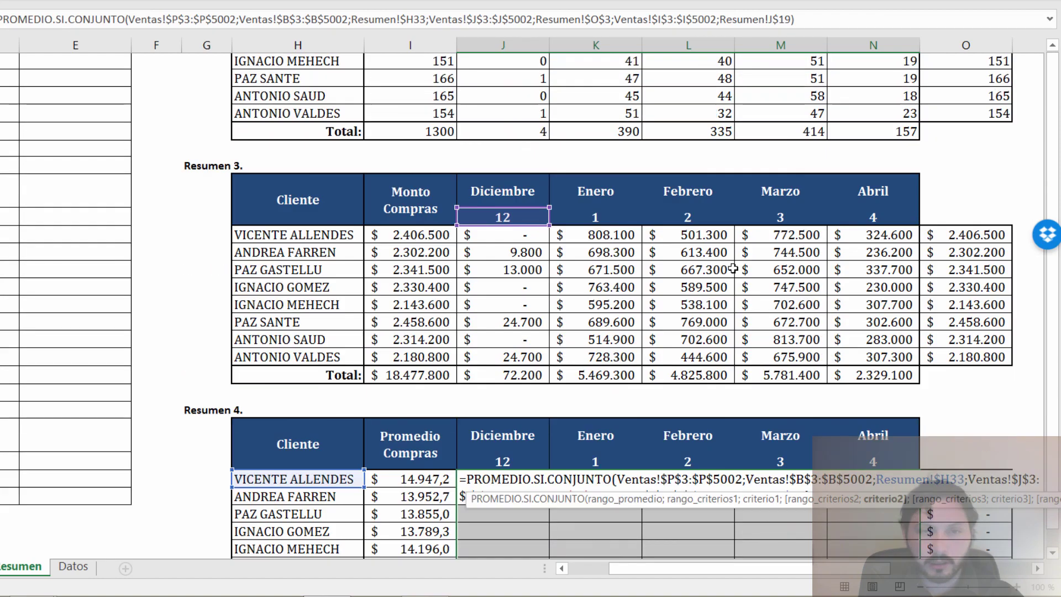
scroll(774, 221, down, 9)
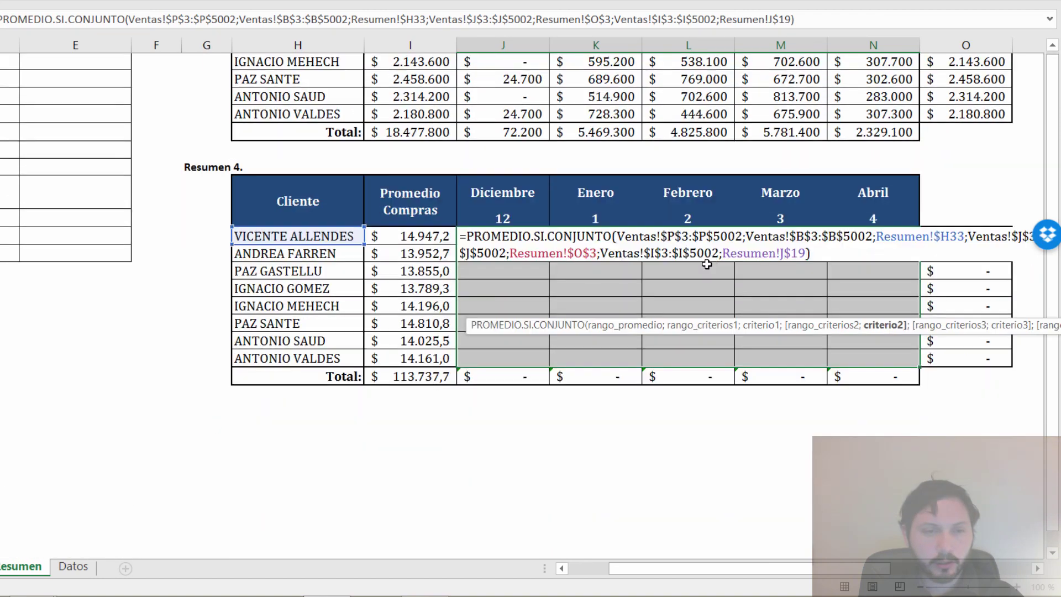
Point the month criterion at Resumen!J$32 and fill the average formula across J33:N40.
click(784, 184)
scroll(768, 210, up, 3)
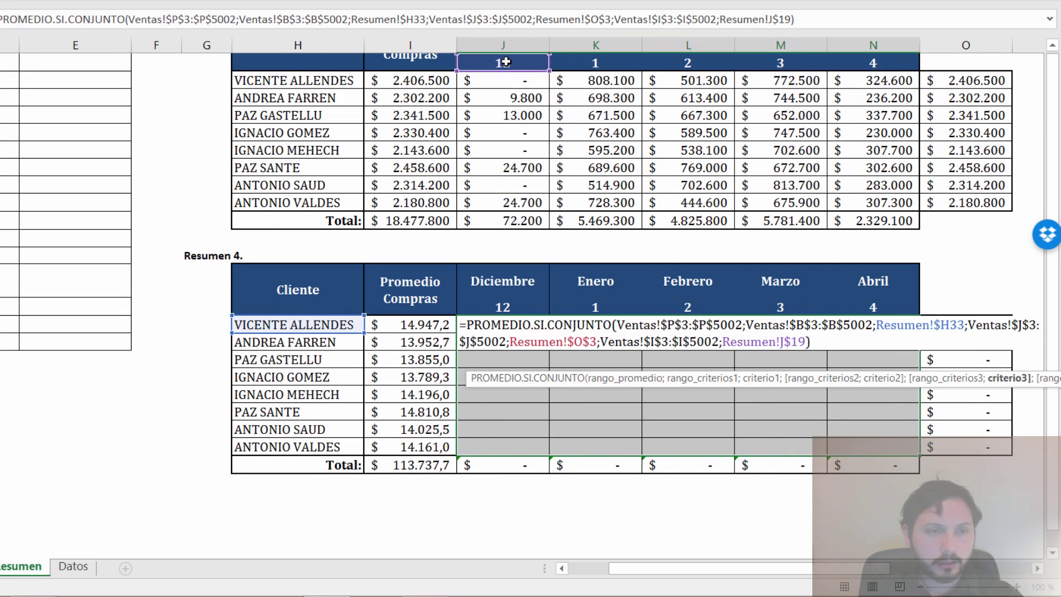
drag(506, 71, 510, 308)
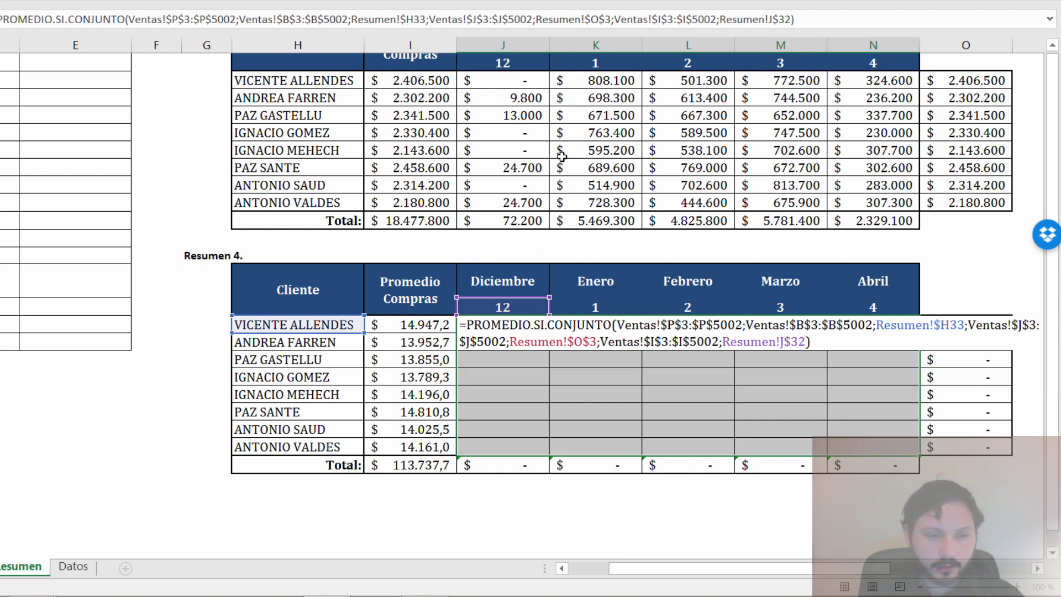
key(ctrl+Return)
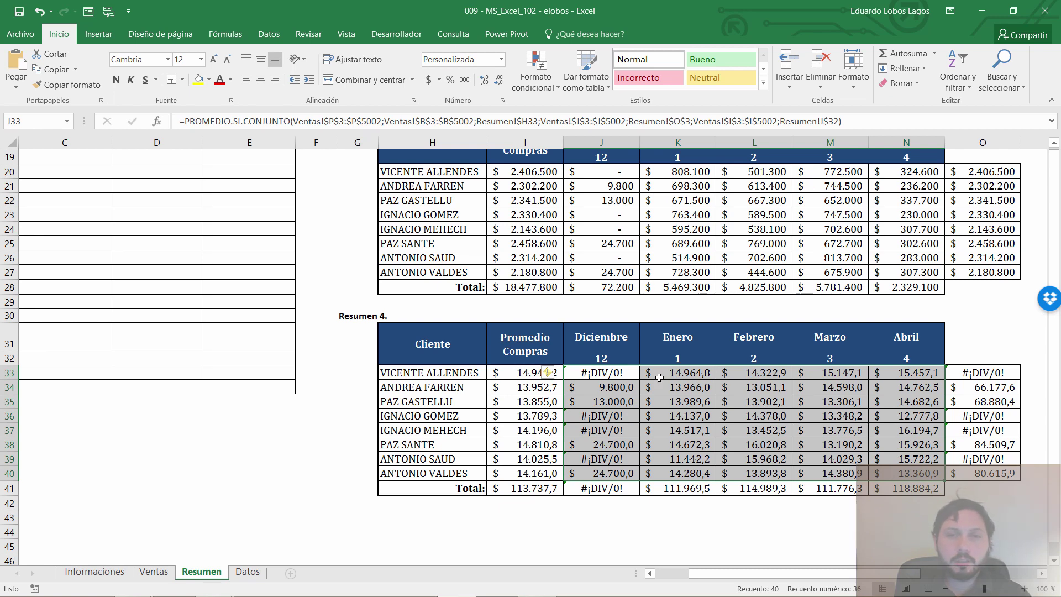
Wrap the J33 average formula in SI.ERROR with 0 as the error value and refill it across J33:N40.
double_click(627, 374)
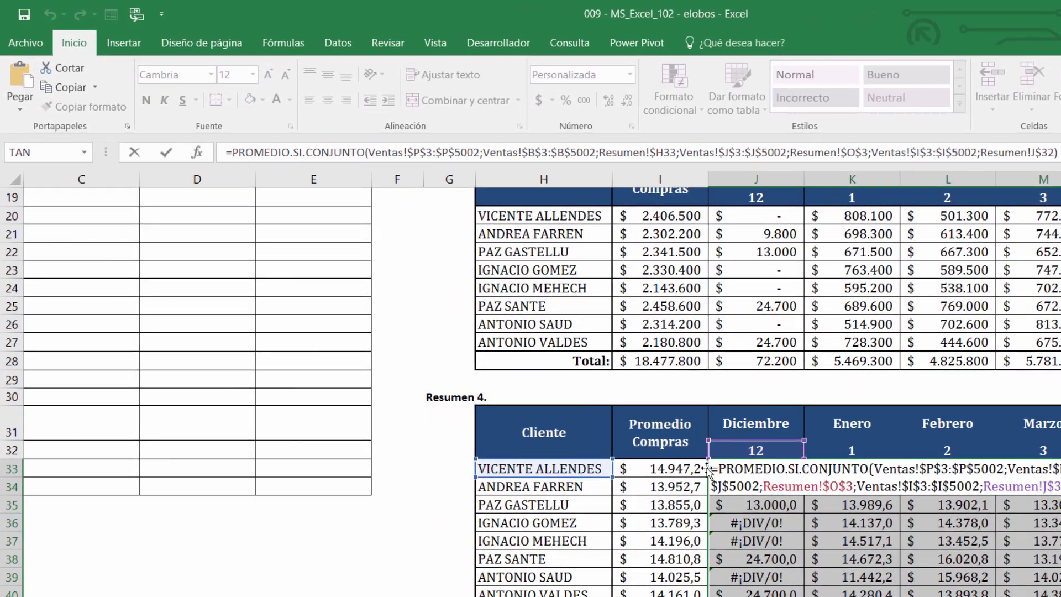
text(SI.CONJ)
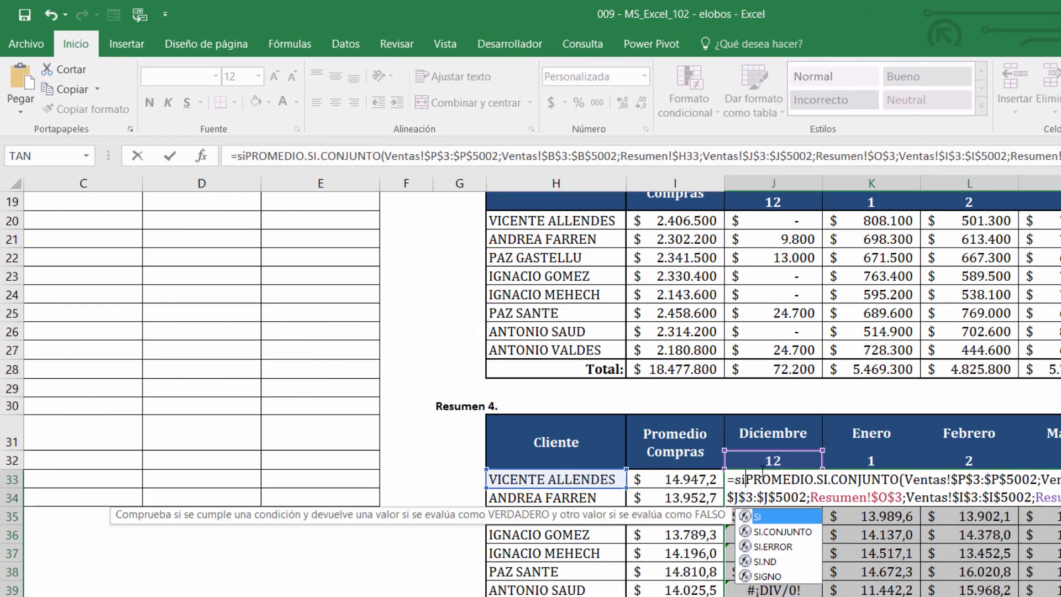
key(BackSpace)
key(BackSpace)
key(BackSpace)
key(BackSpace)
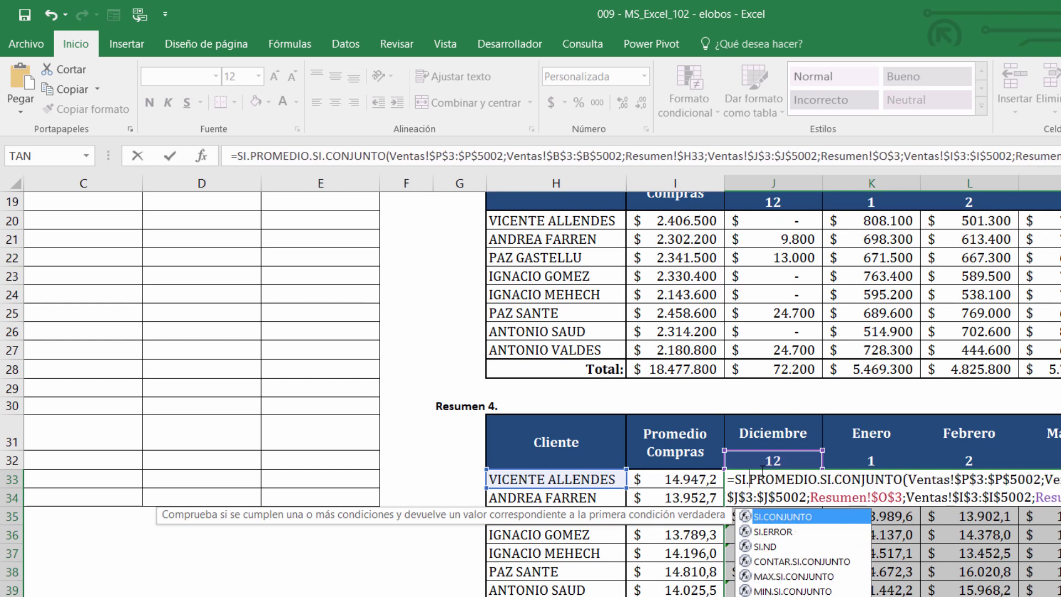
text(ERROR()
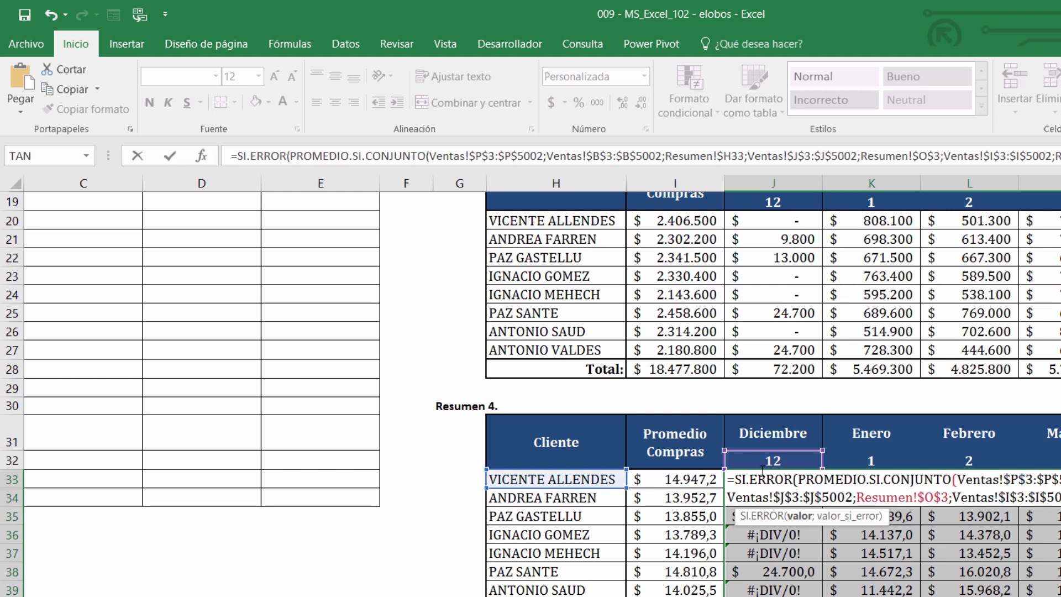
text(;)
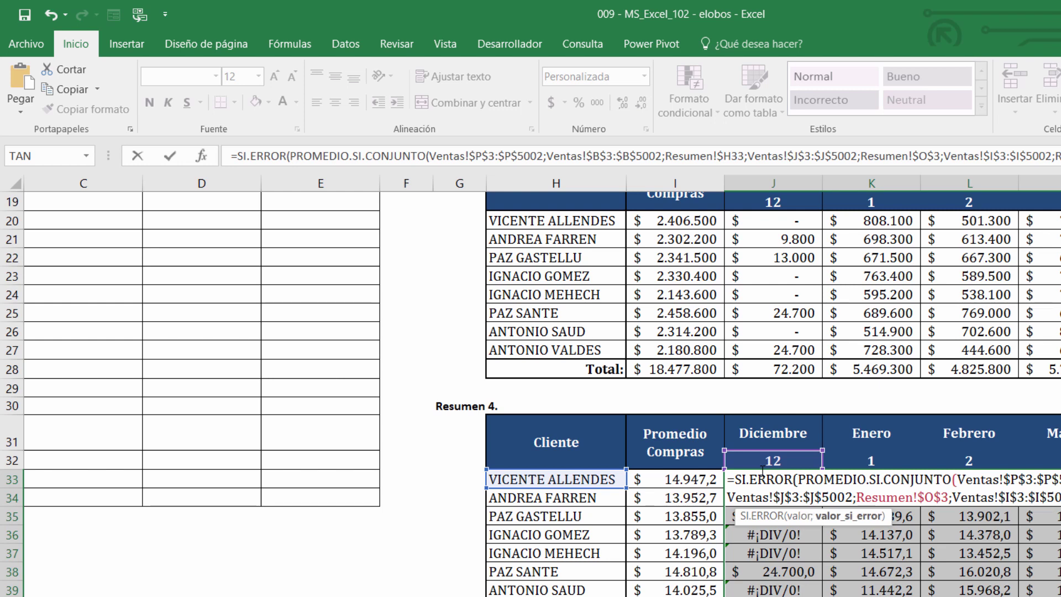
text();0)
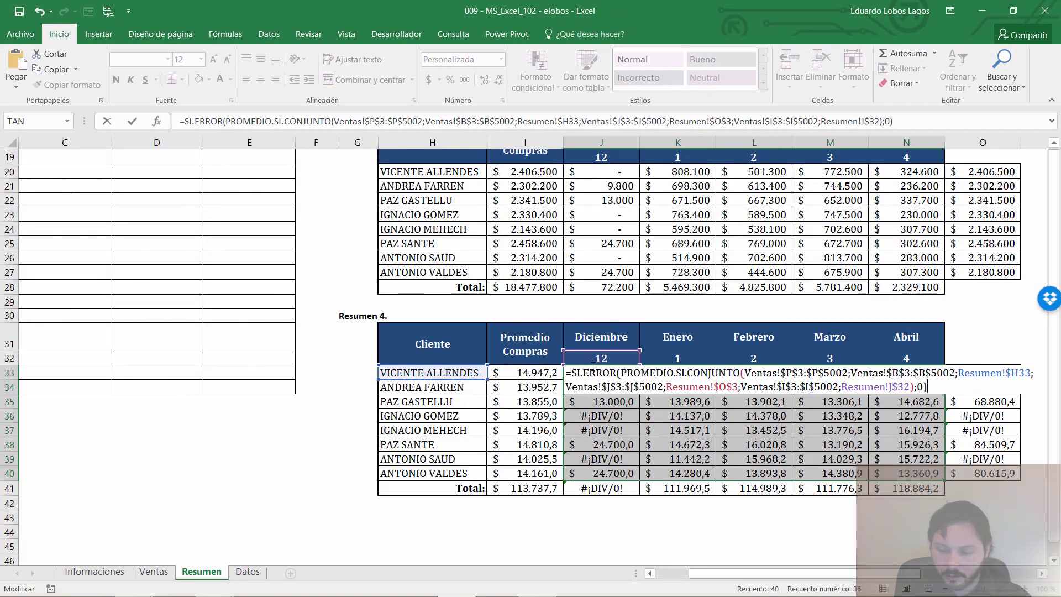
key(ctrl+Return)
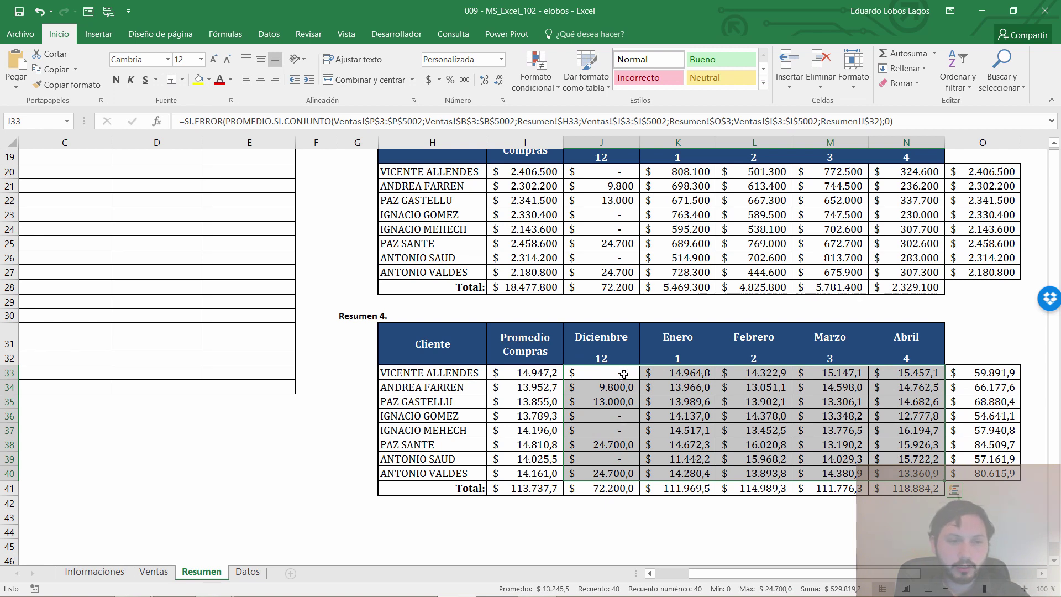
Check the CONTAR.SI.CONJUNTO formula in I7 of Resumen 2.
scroll(635, 373, up, 6)
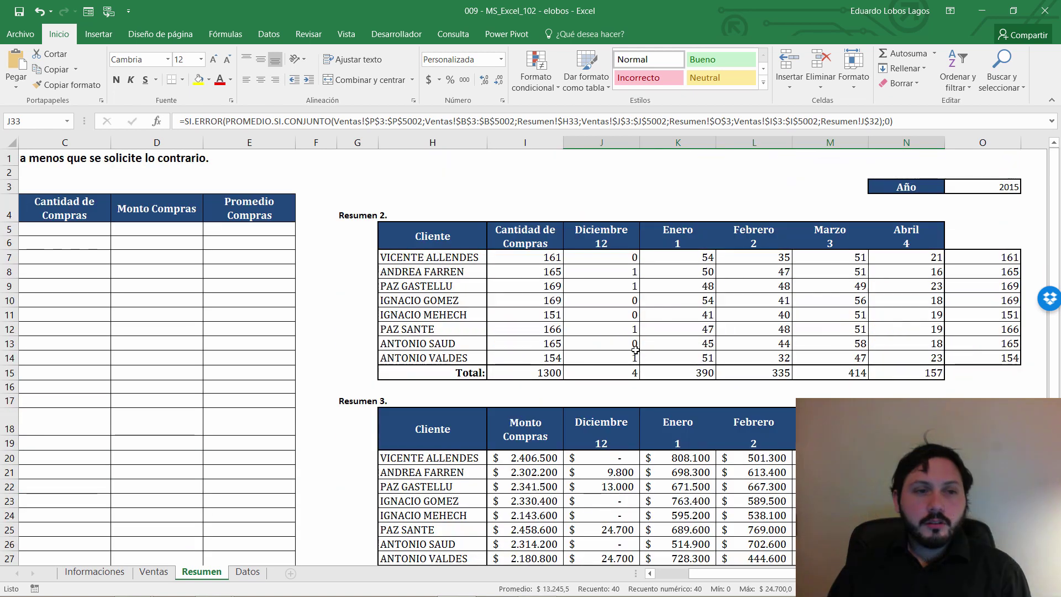
click(556, 258)
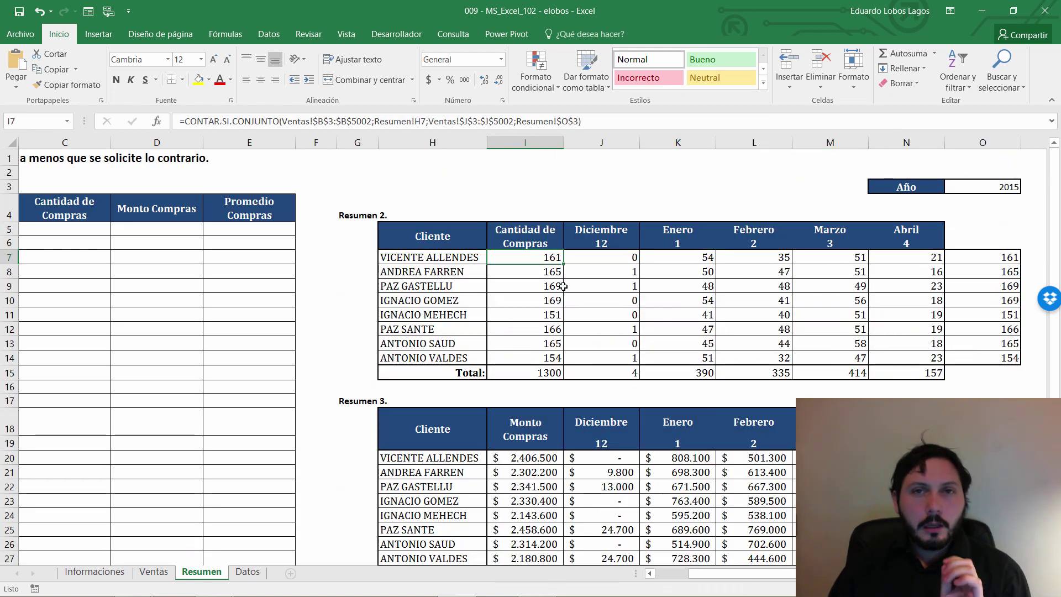